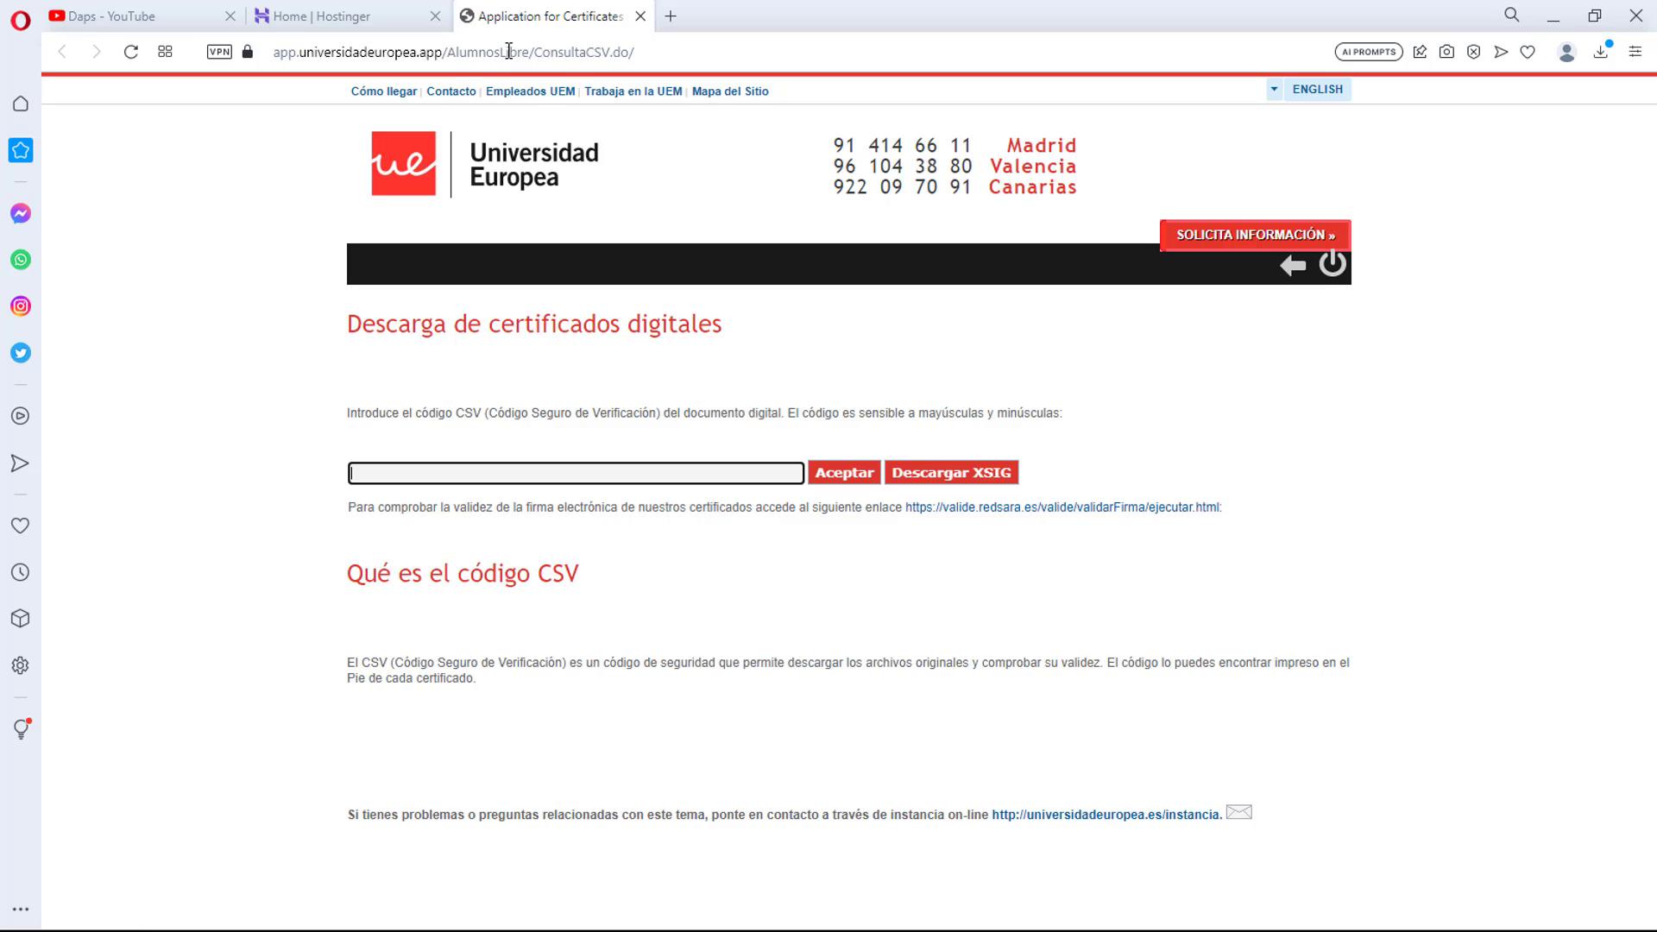
Search the web for "cyotek webcopy" in a new tab and open the Cyotek WebCopy Downloads page
left_click(670, 15)
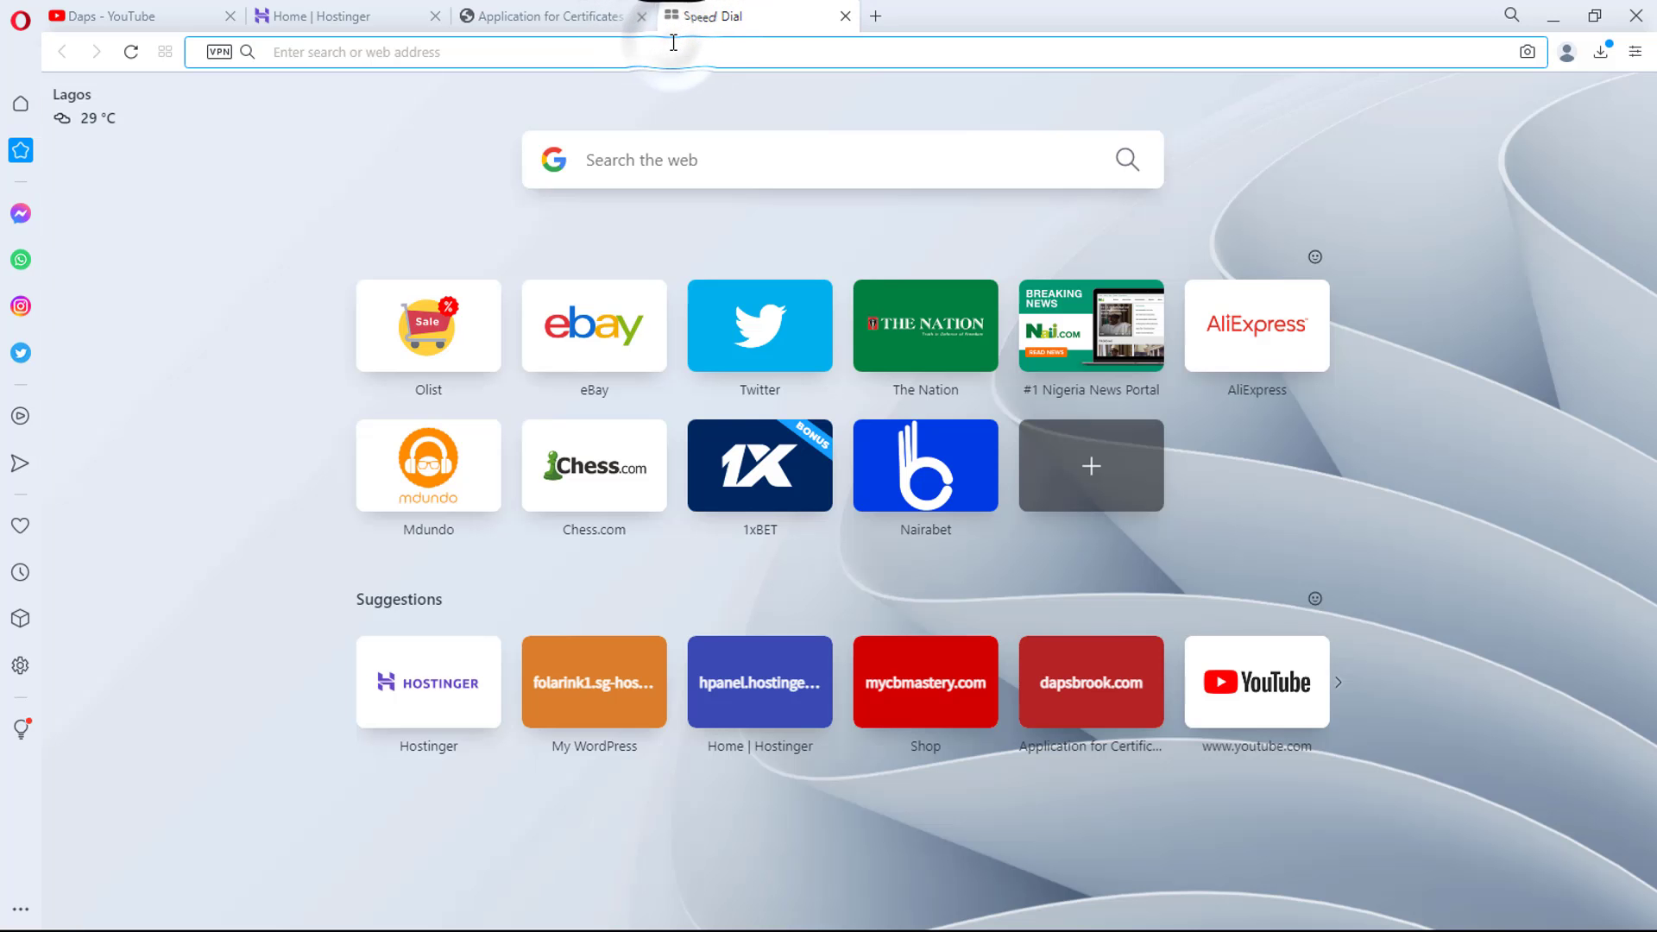
type("cyotek webcopy")
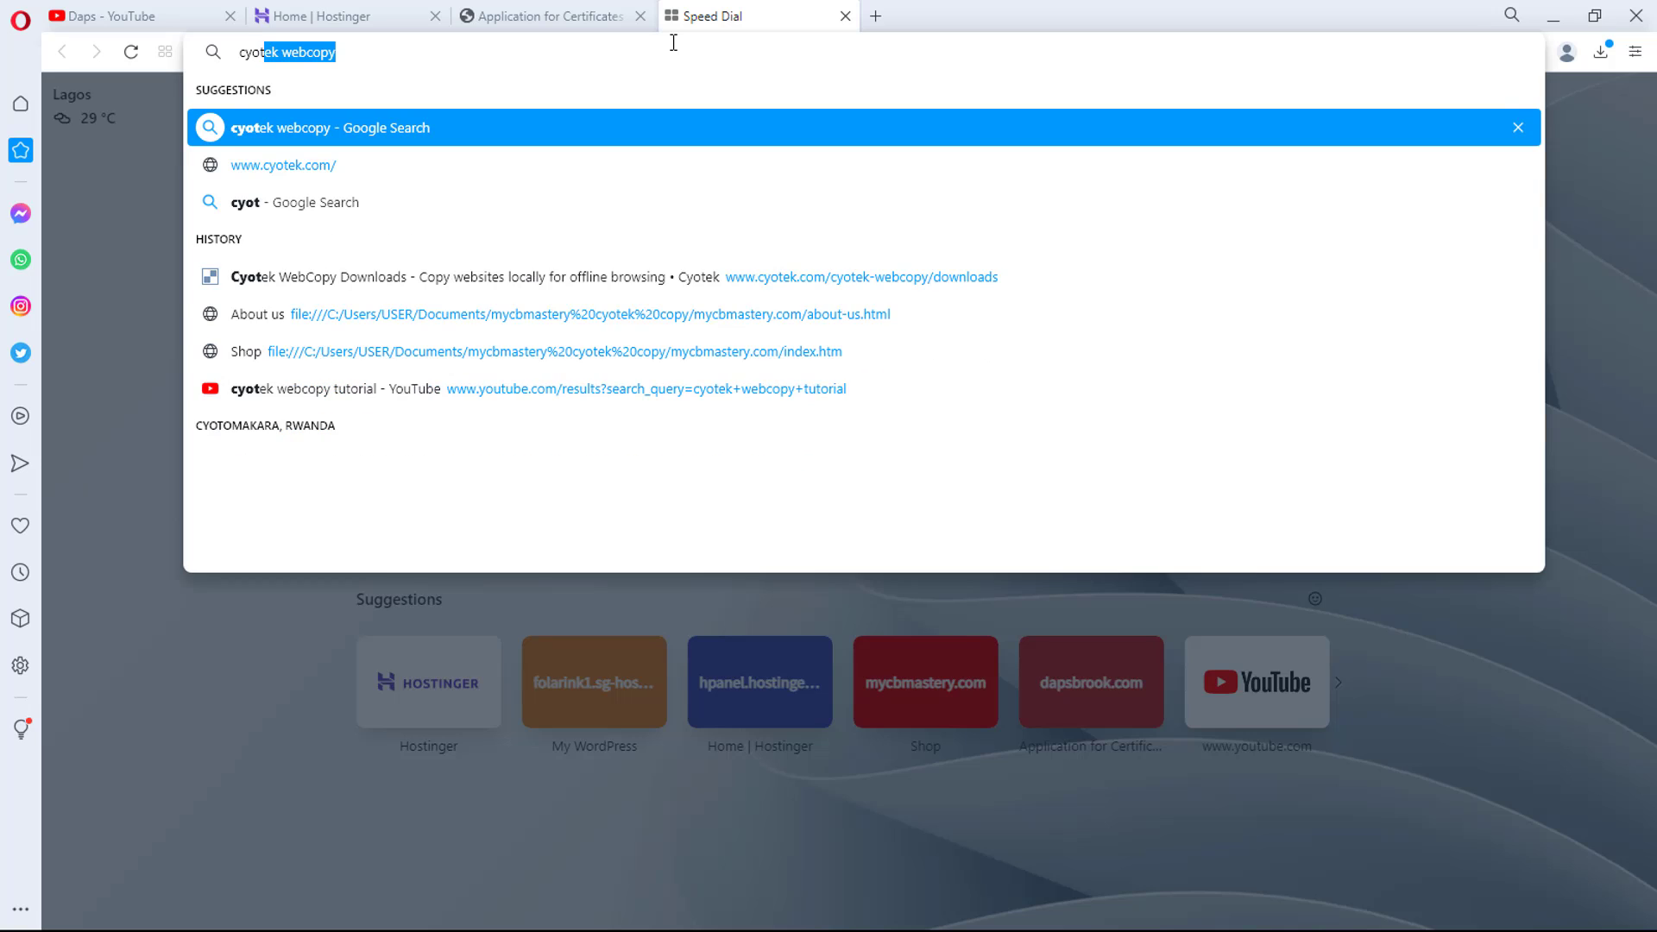
key("Return")
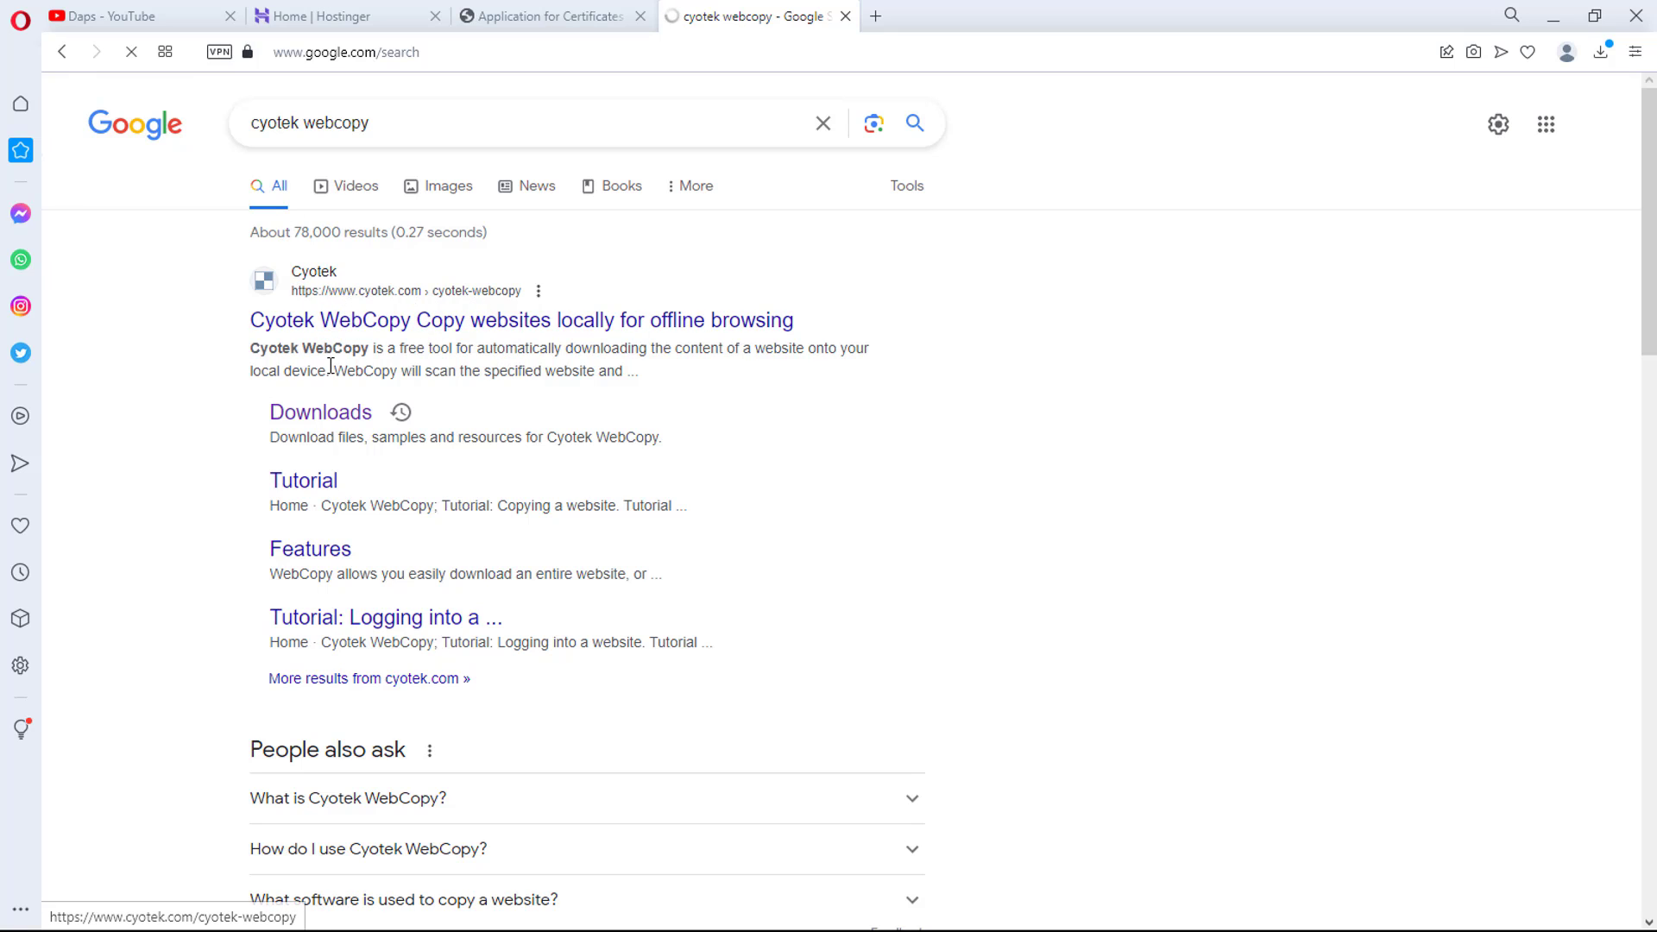
left_click(313, 420)
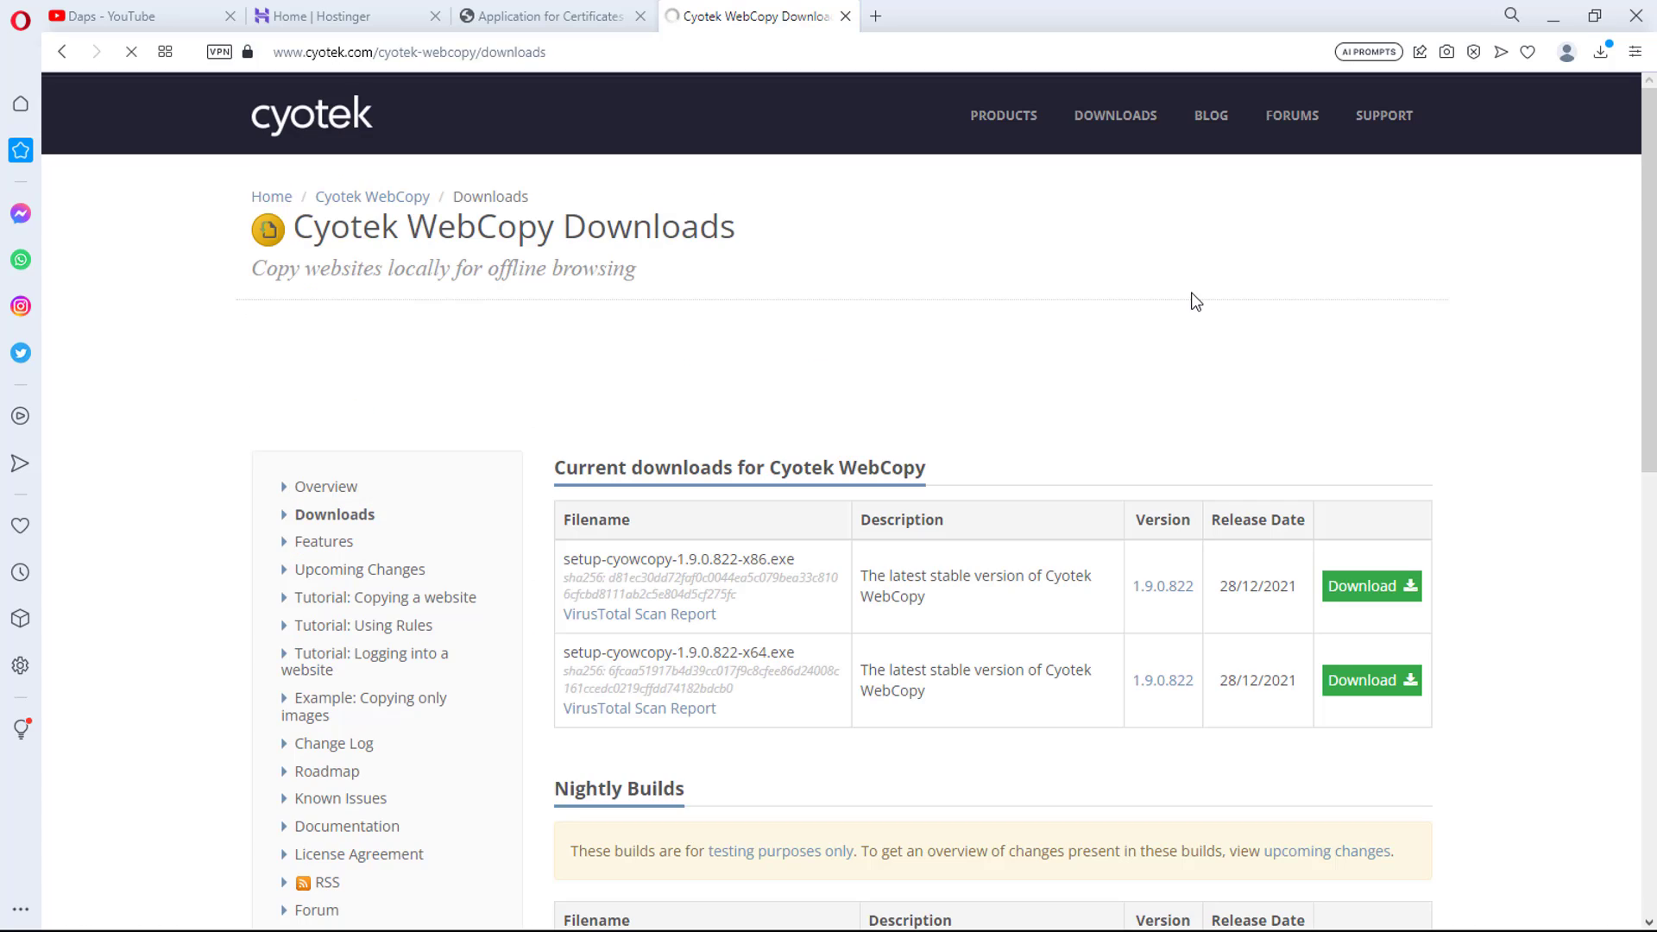
scroll(1211, 285, "down", 1)
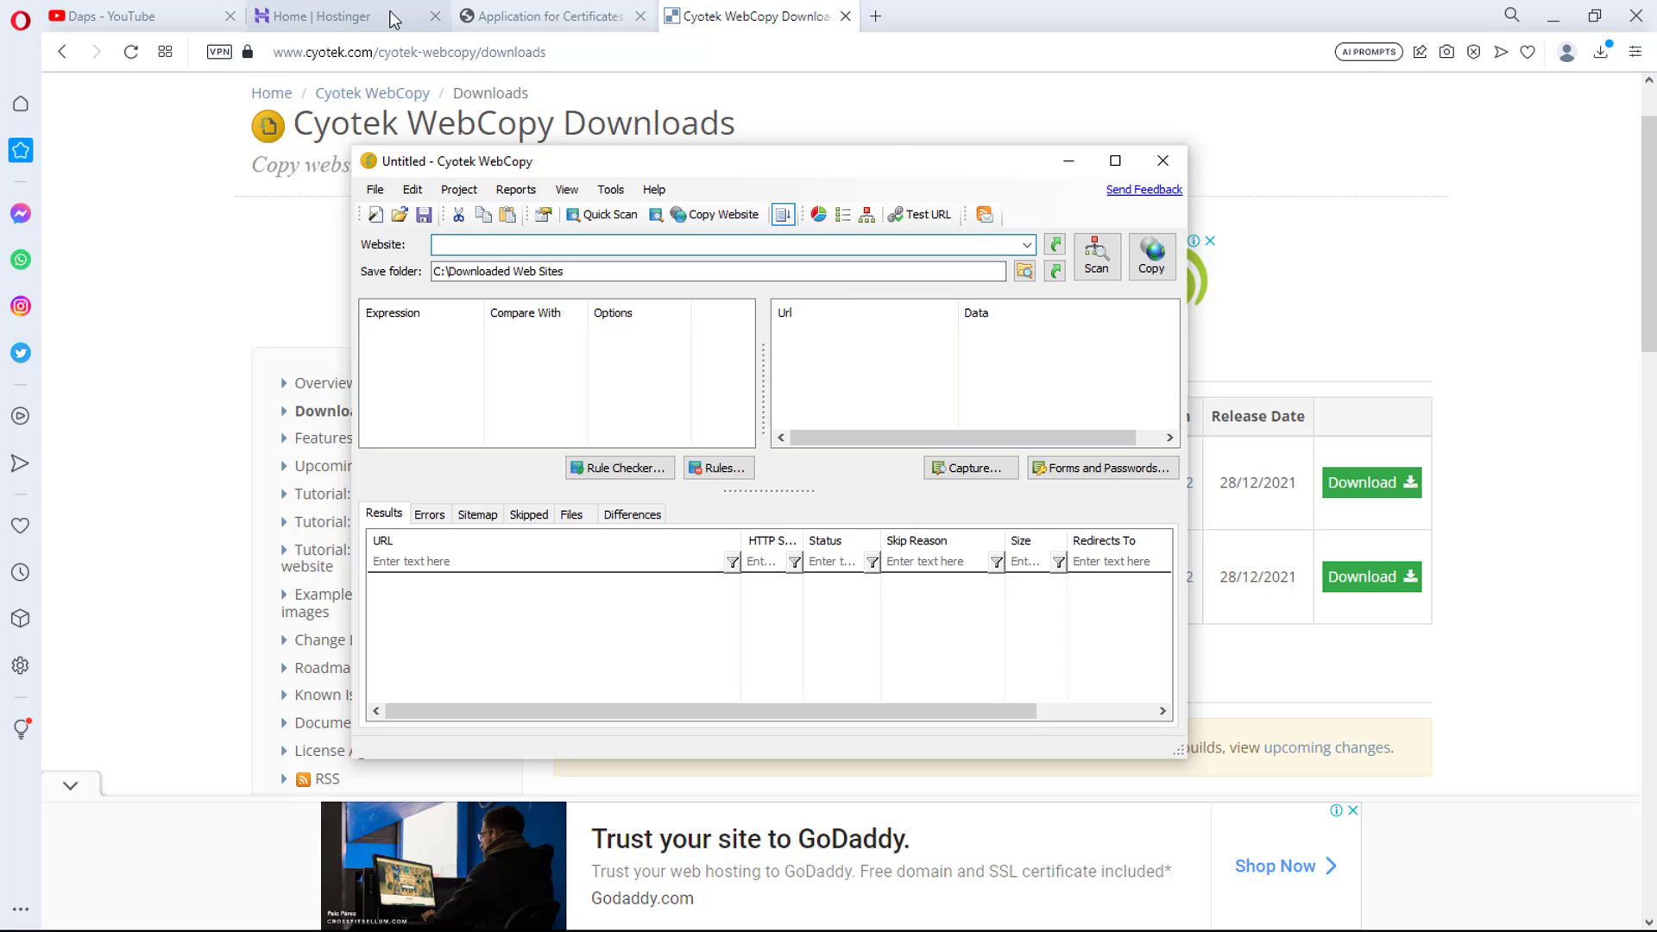
Copy the Universidad Europea certificate page's address and enter it as the website to copy in Cyotek WebCopy
left_click(559, 17)
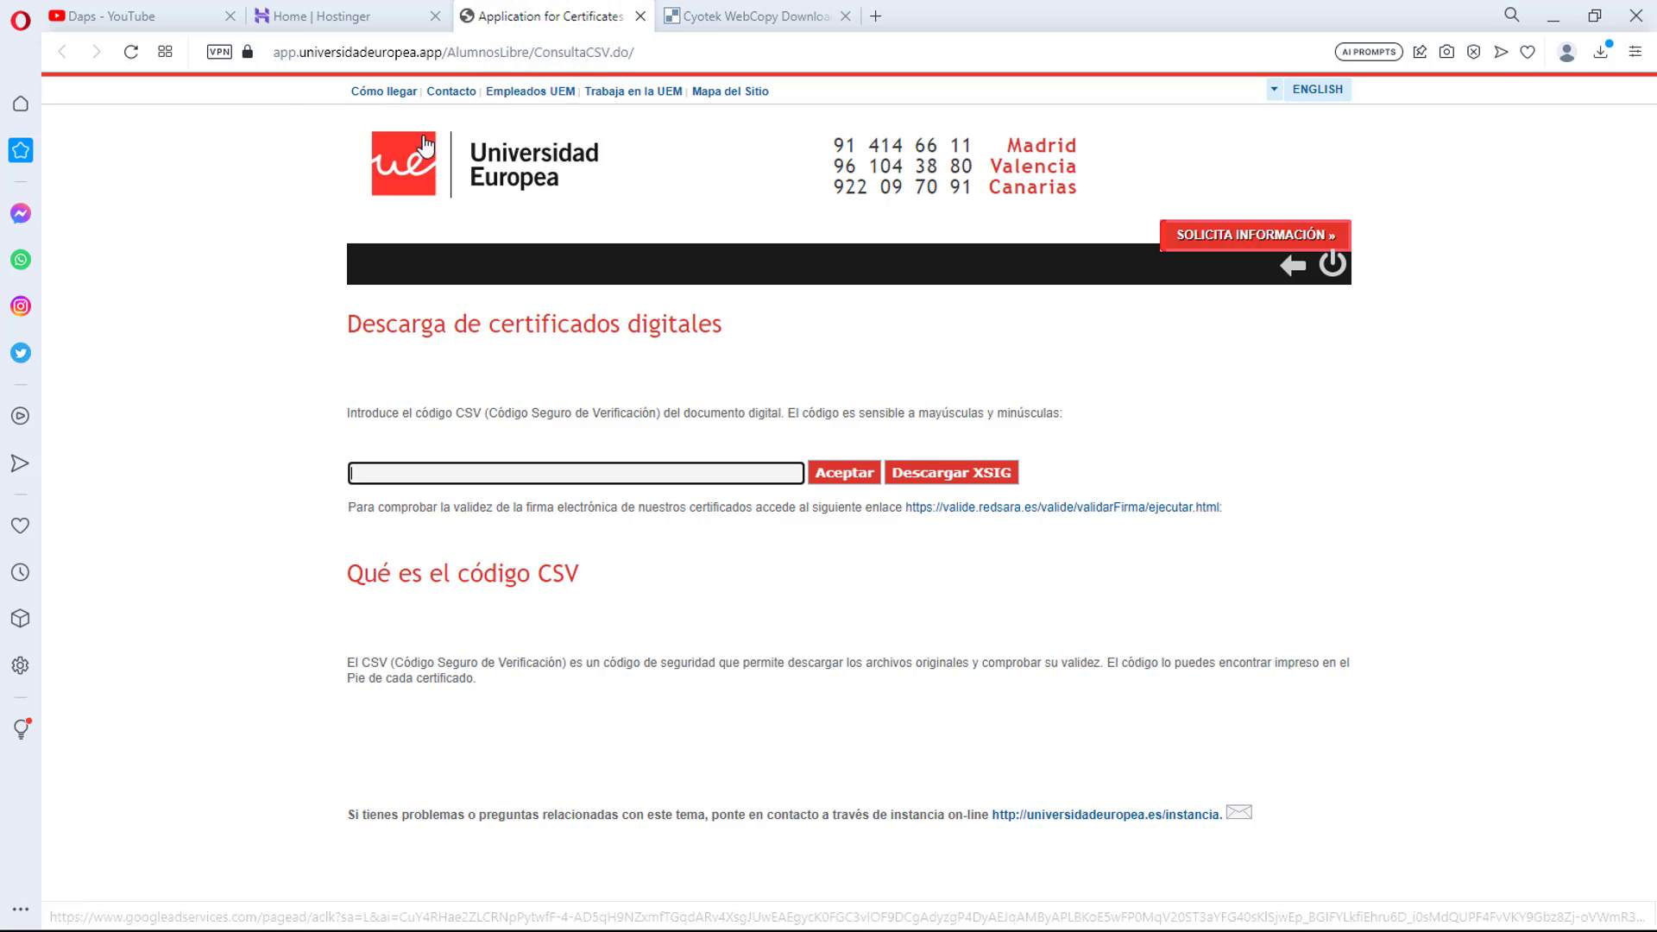
left_click(216, 49)
right_click(324, 45)
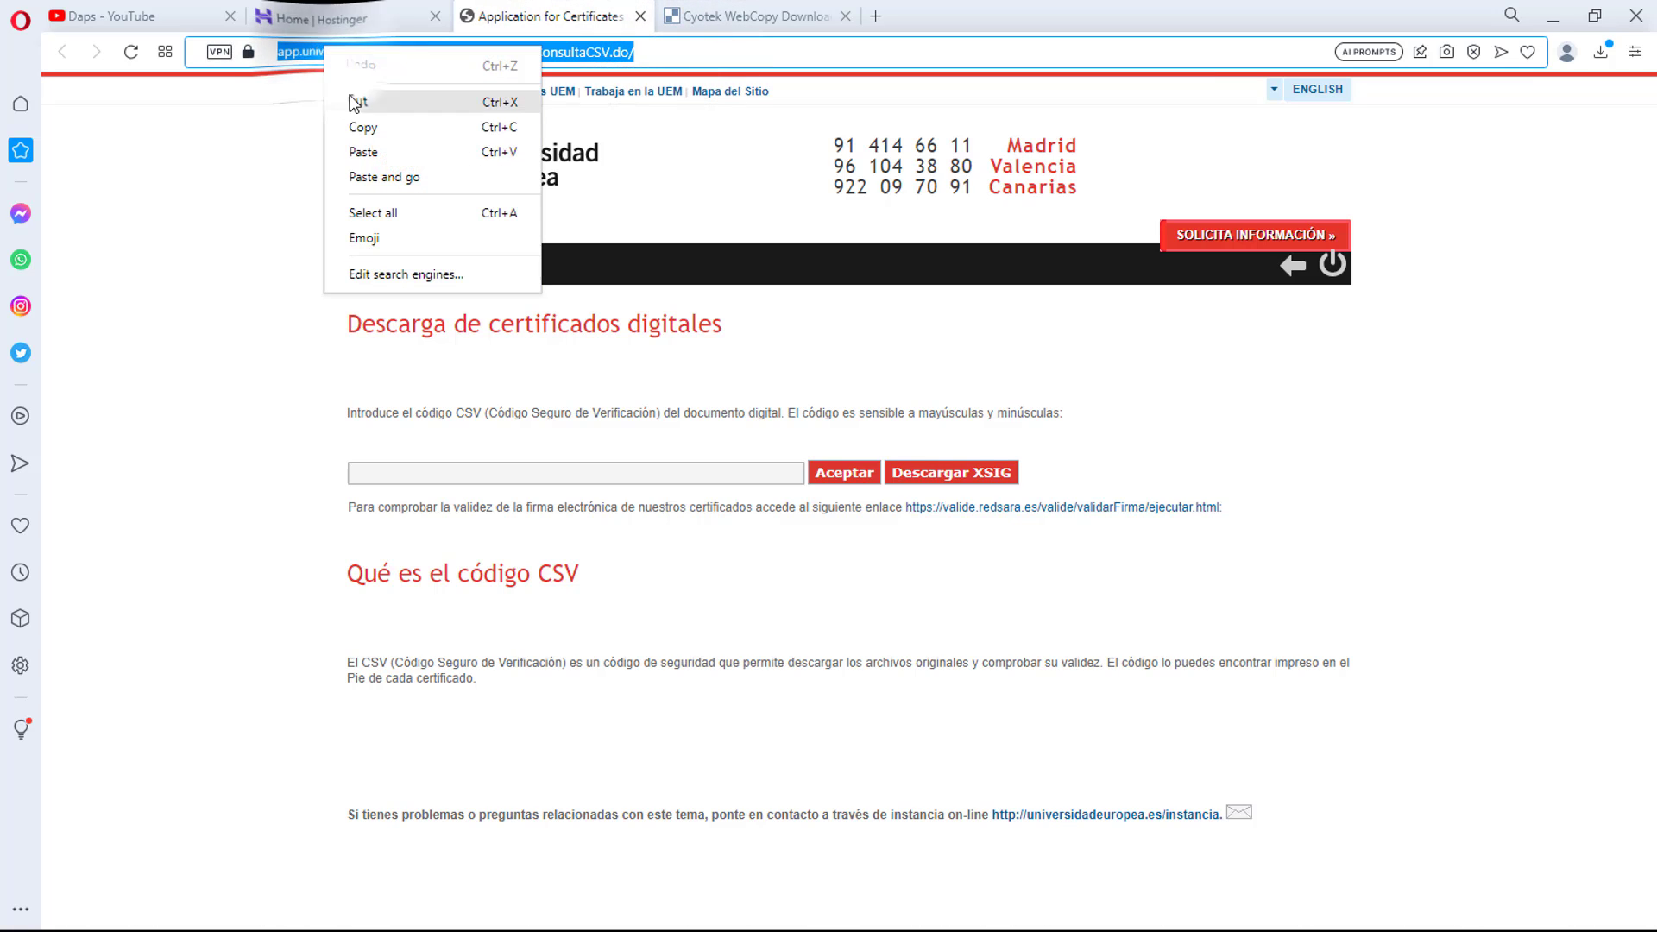
left_click(367, 133)
key("alt+Tab")
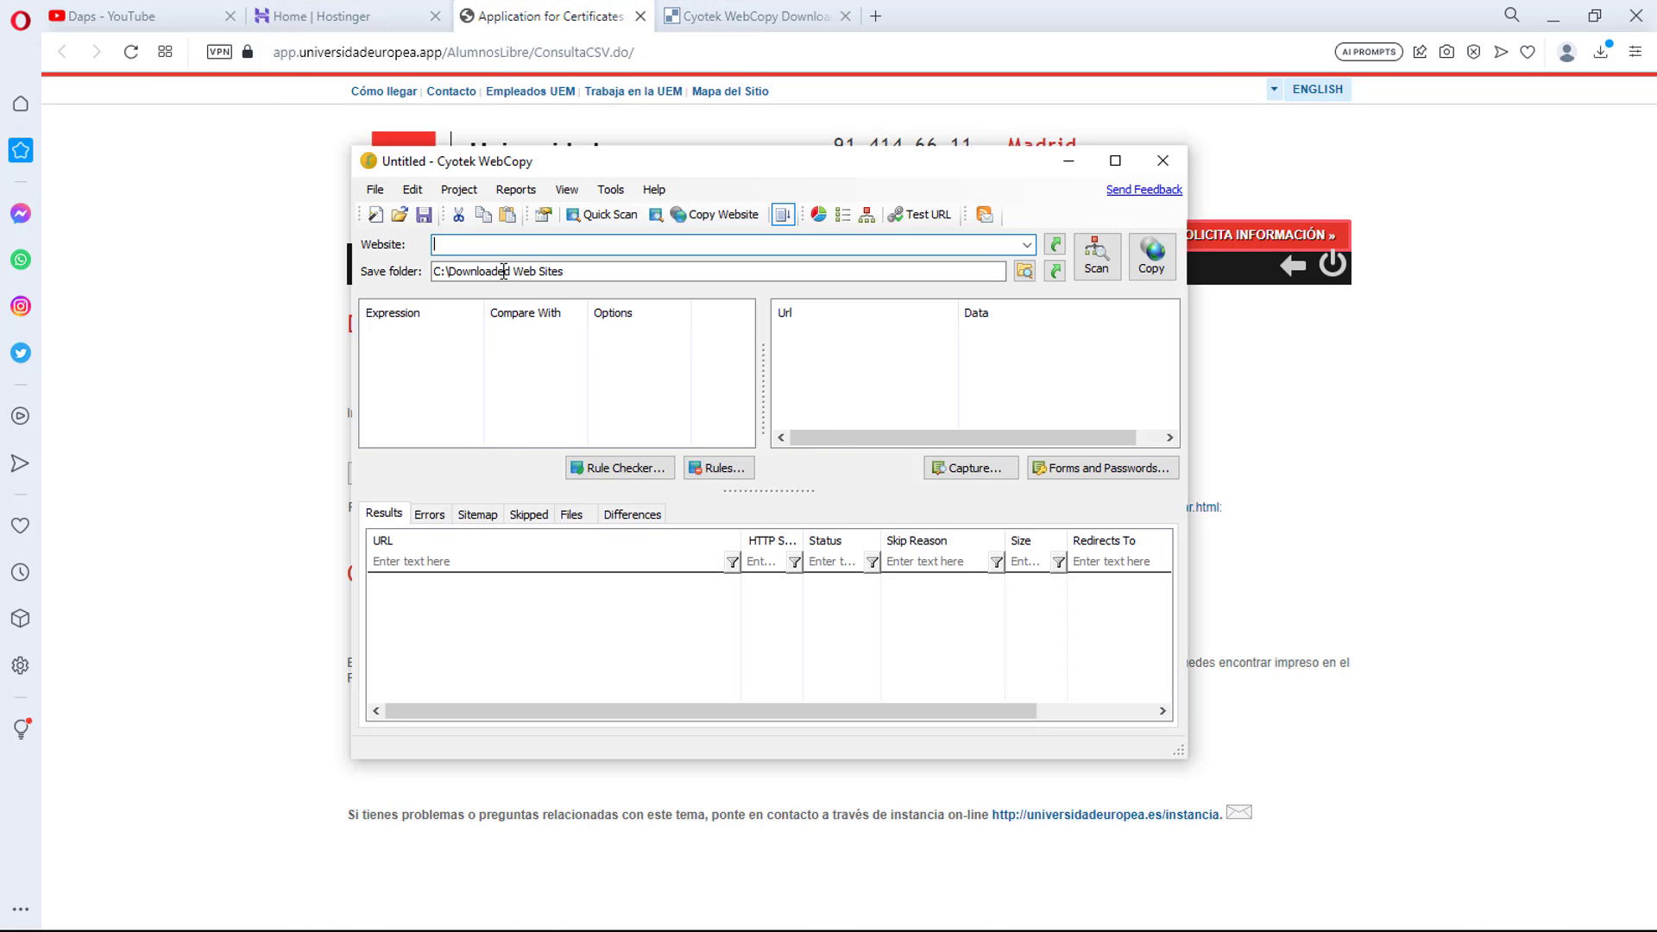
key("ctrl+v")
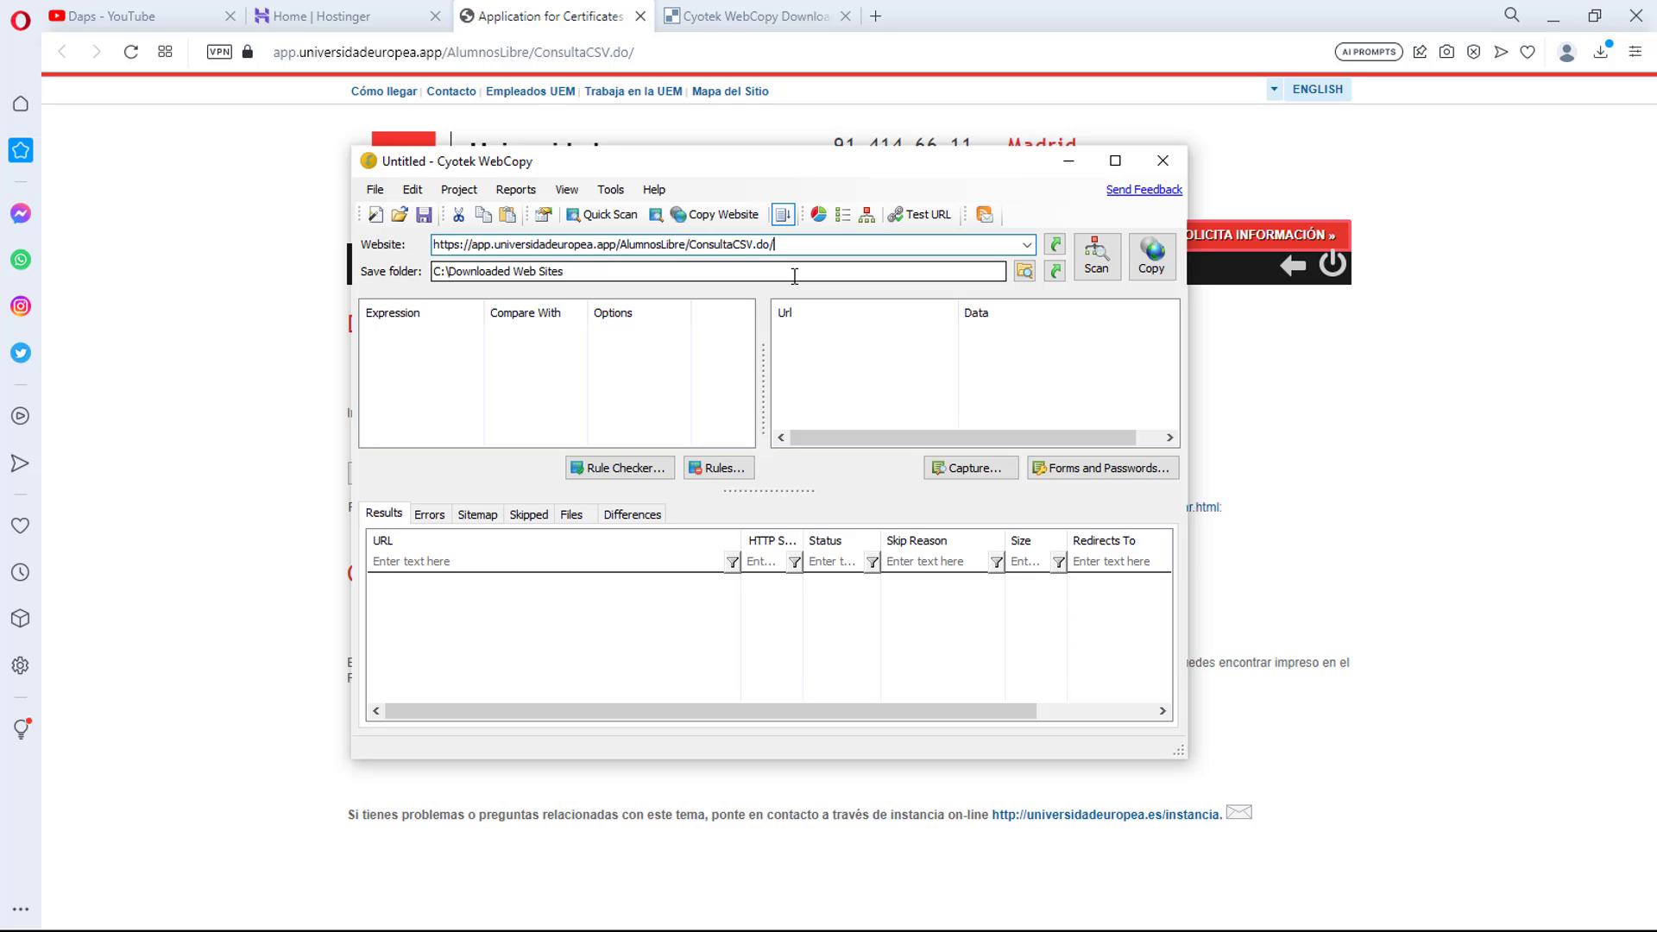
Set the WebCopy save folder to the Documents folder
left_click(1025, 272)
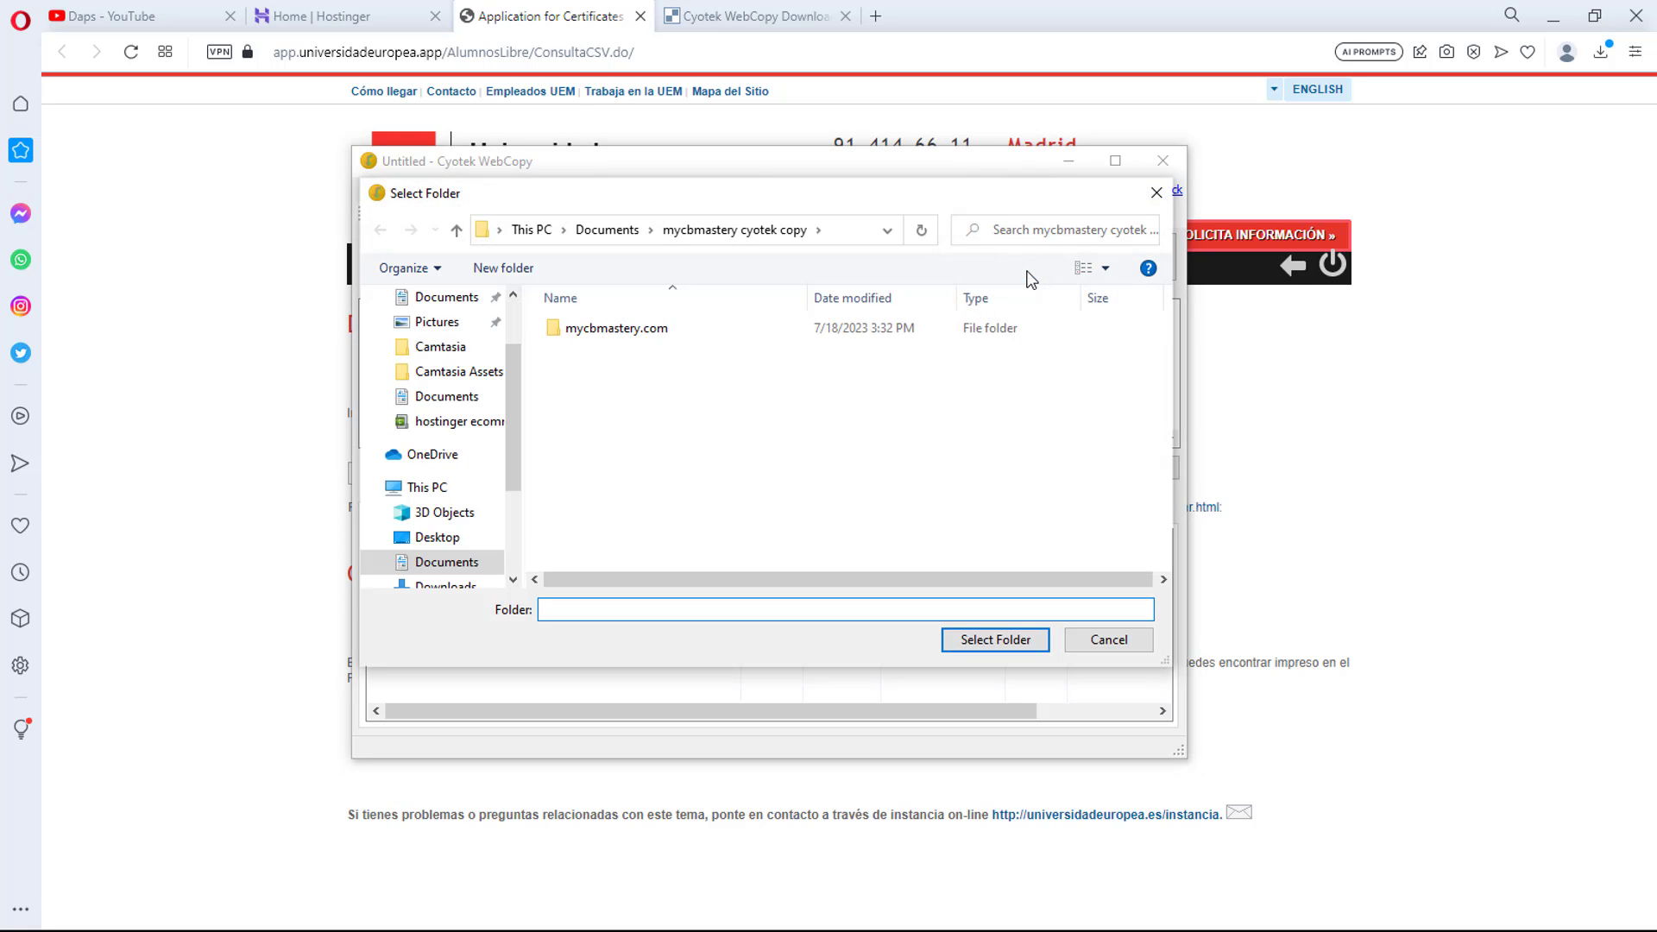
left_click(609, 230)
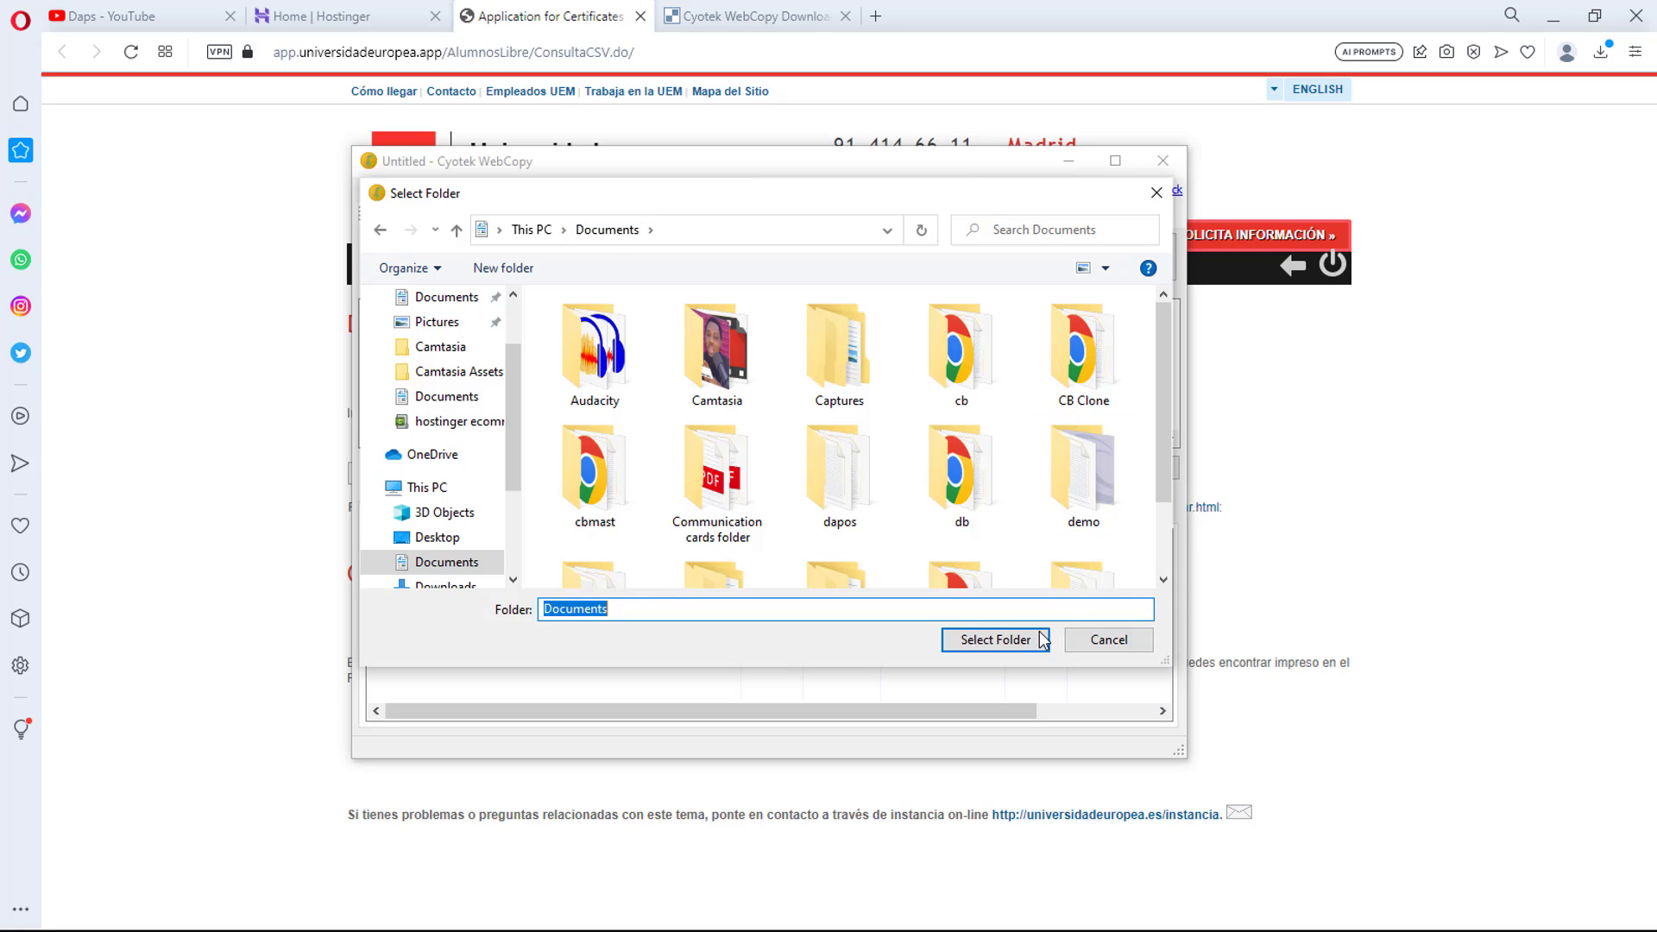
left_click(1008, 643)
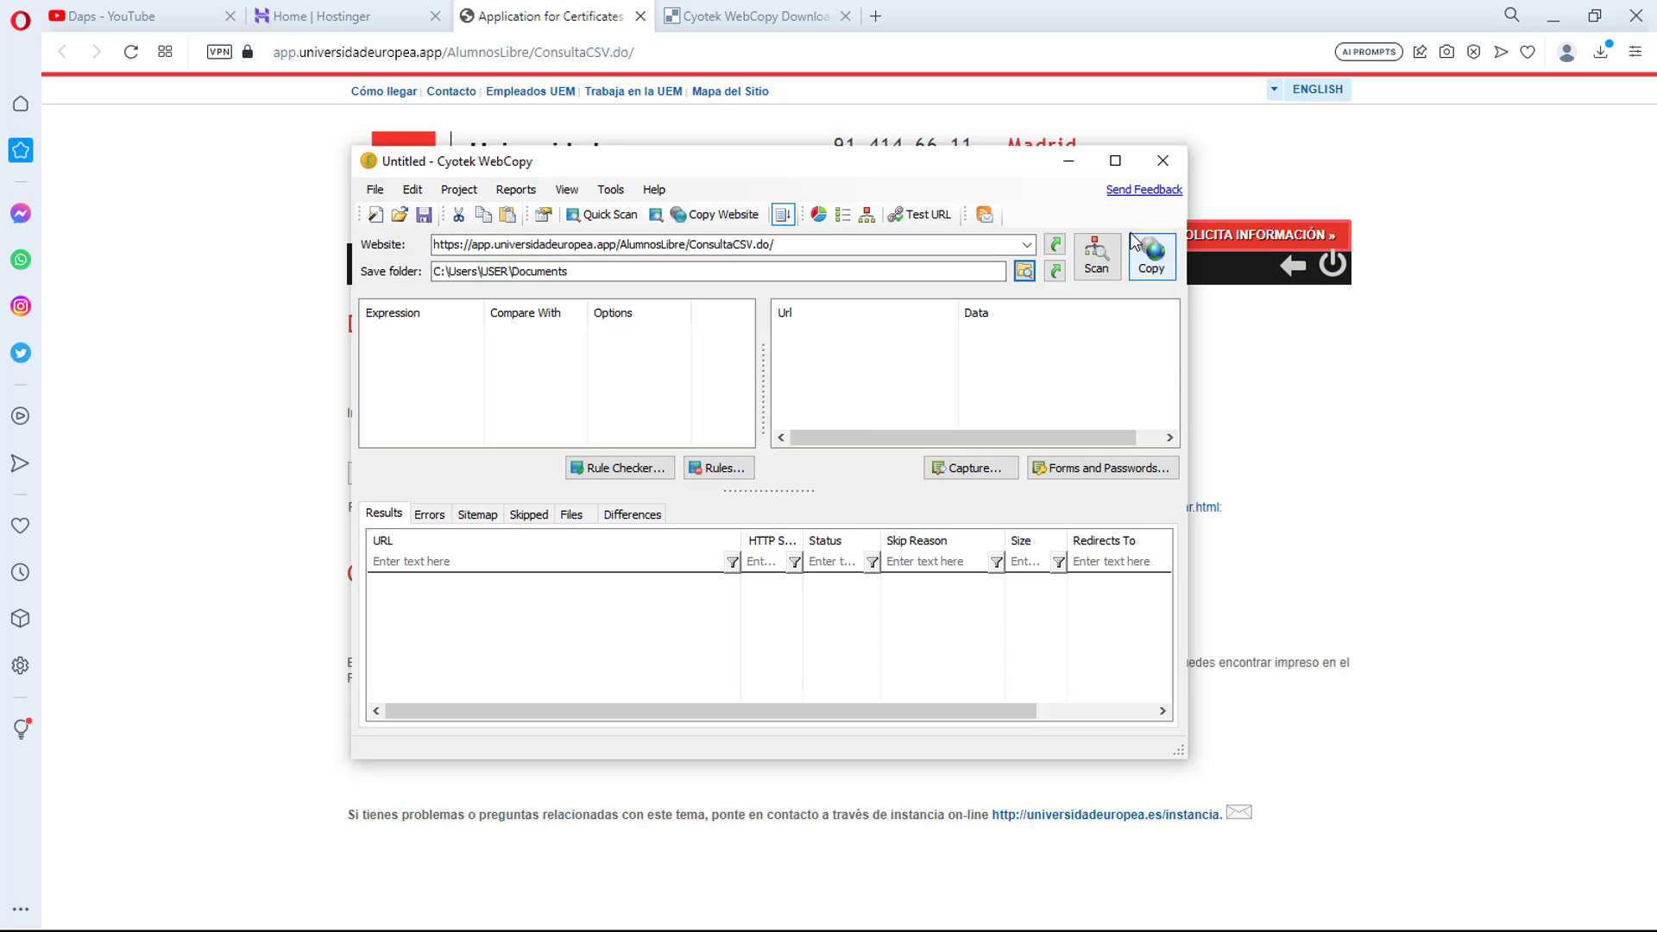
Run a Quick Scan of the website, examine its page structure and crawl settings, and close the scan window
left_click(1095, 267)
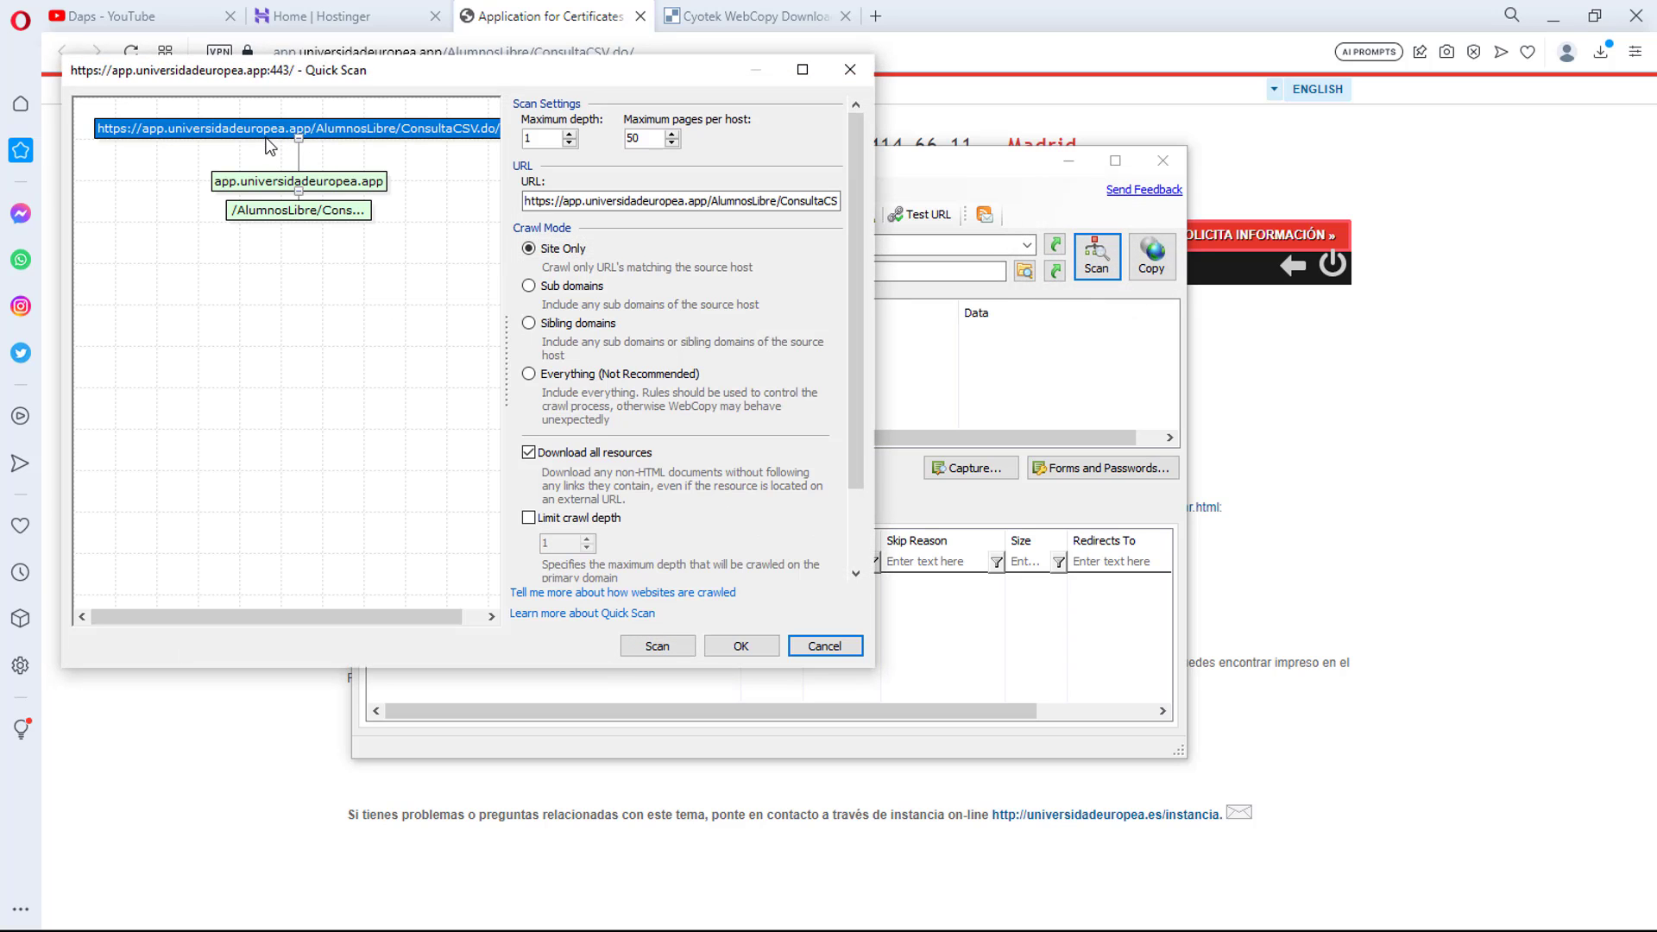
left_click(335, 127)
left_click(299, 182)
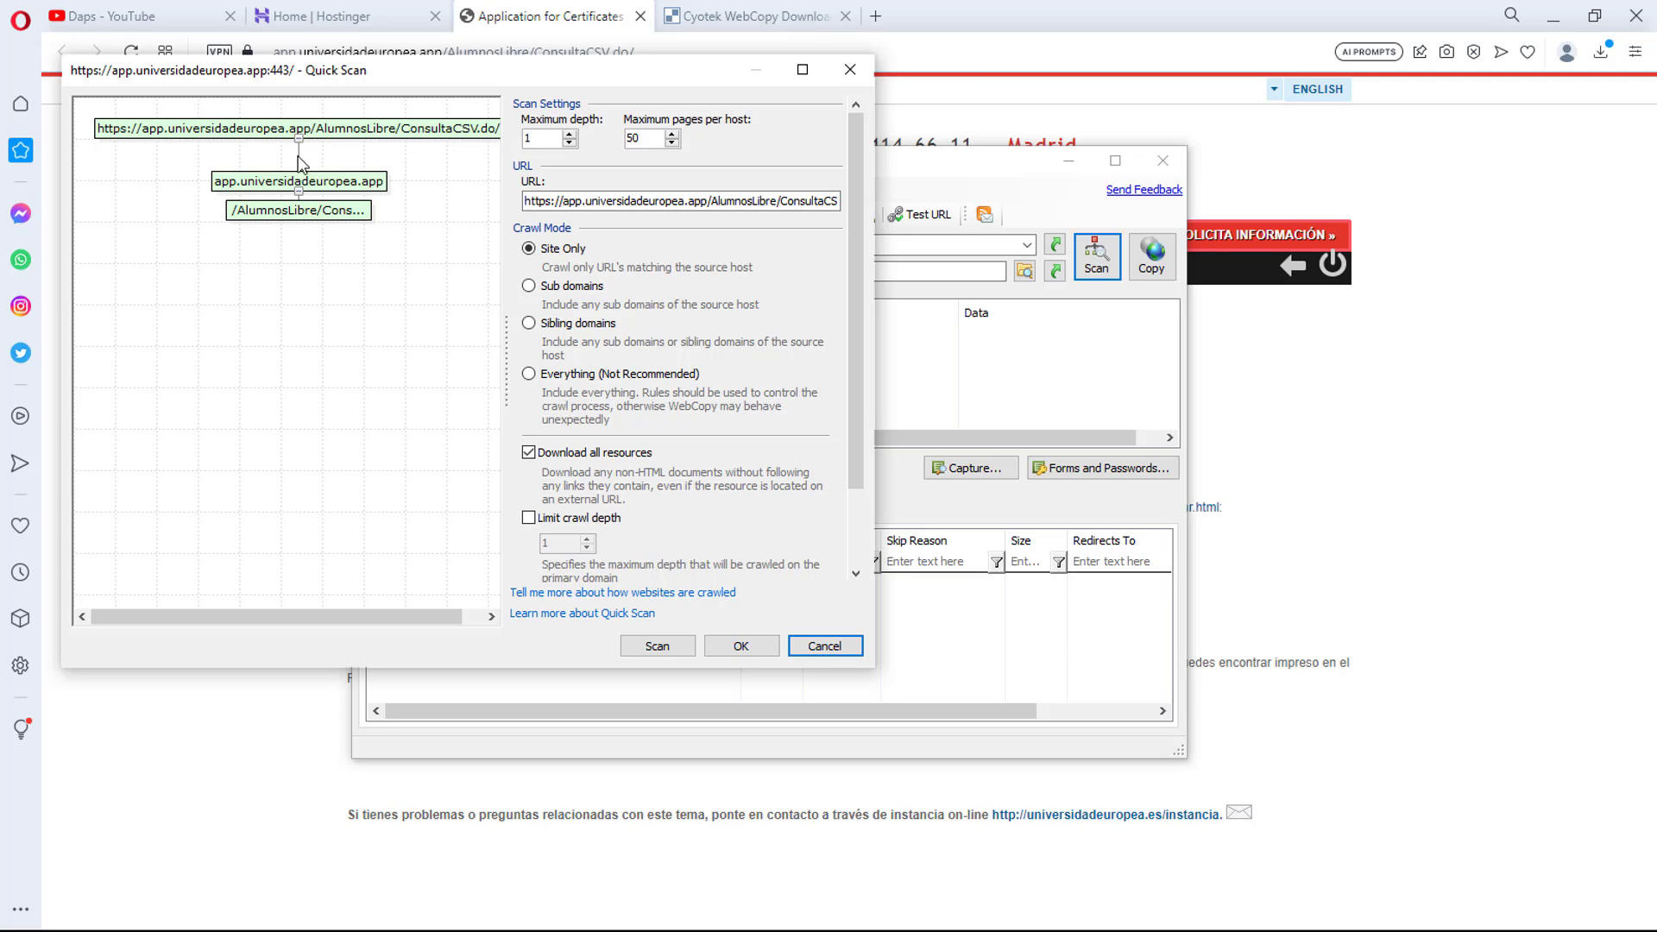
left_click(313, 210)
scroll(661, 399, "down", 2)
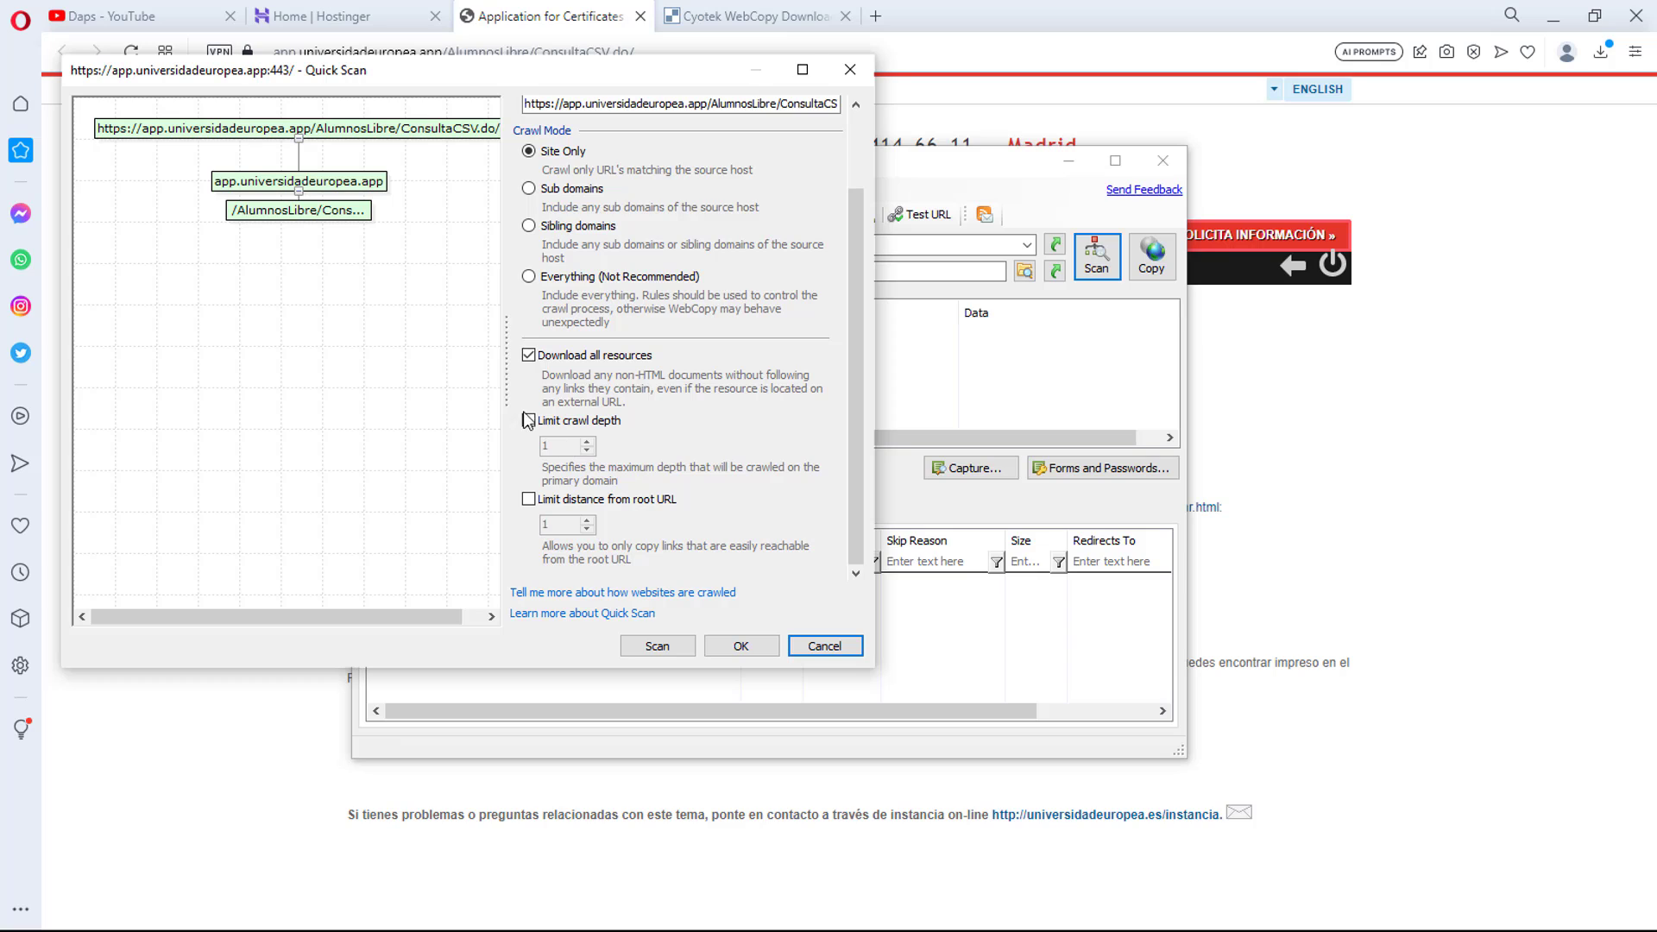
left_click(843, 78)
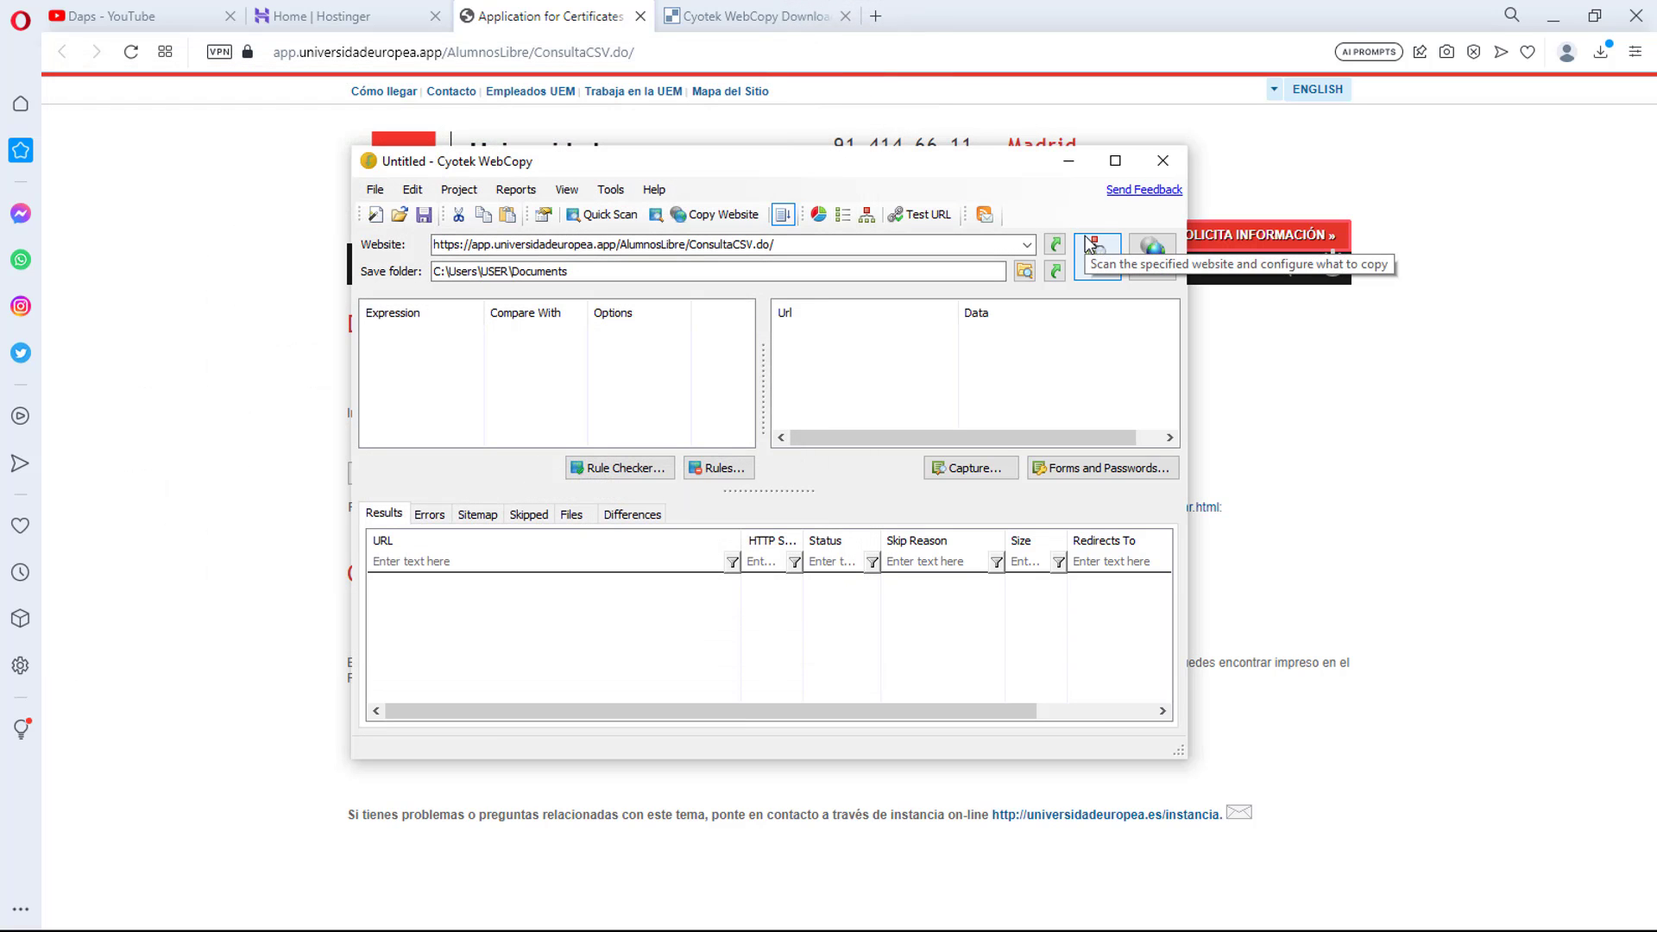
Copy the website, agreeing to create the missing save folder, and open the output folder
left_click(1153, 256)
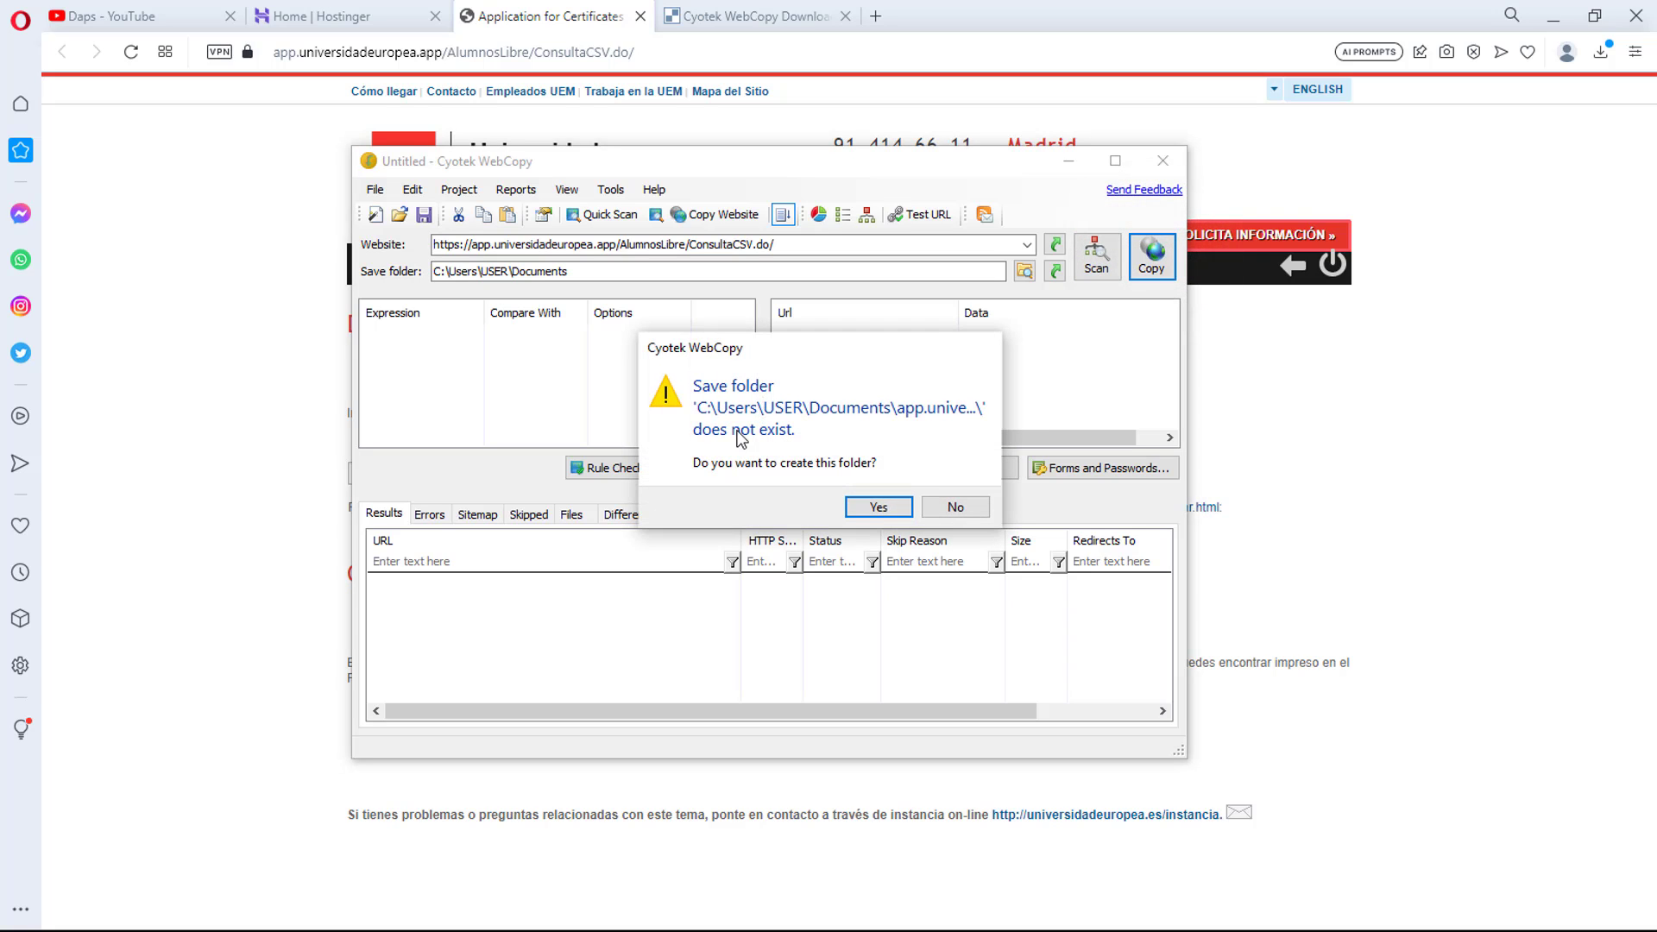
left_click(874, 505)
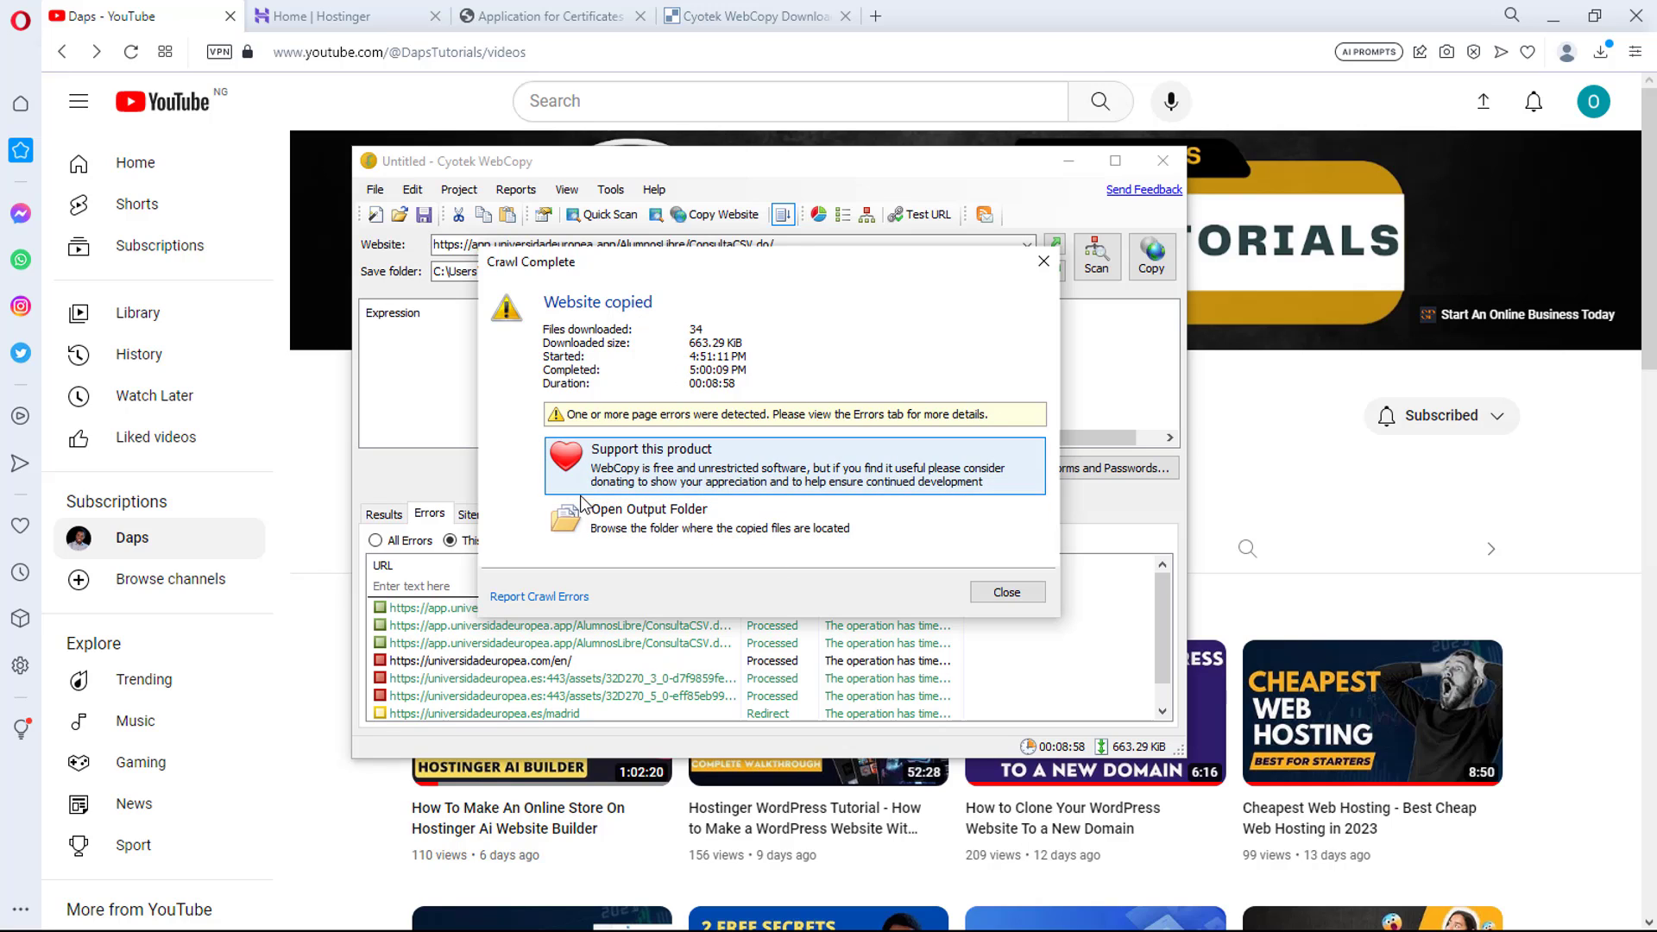
left_click(656, 518)
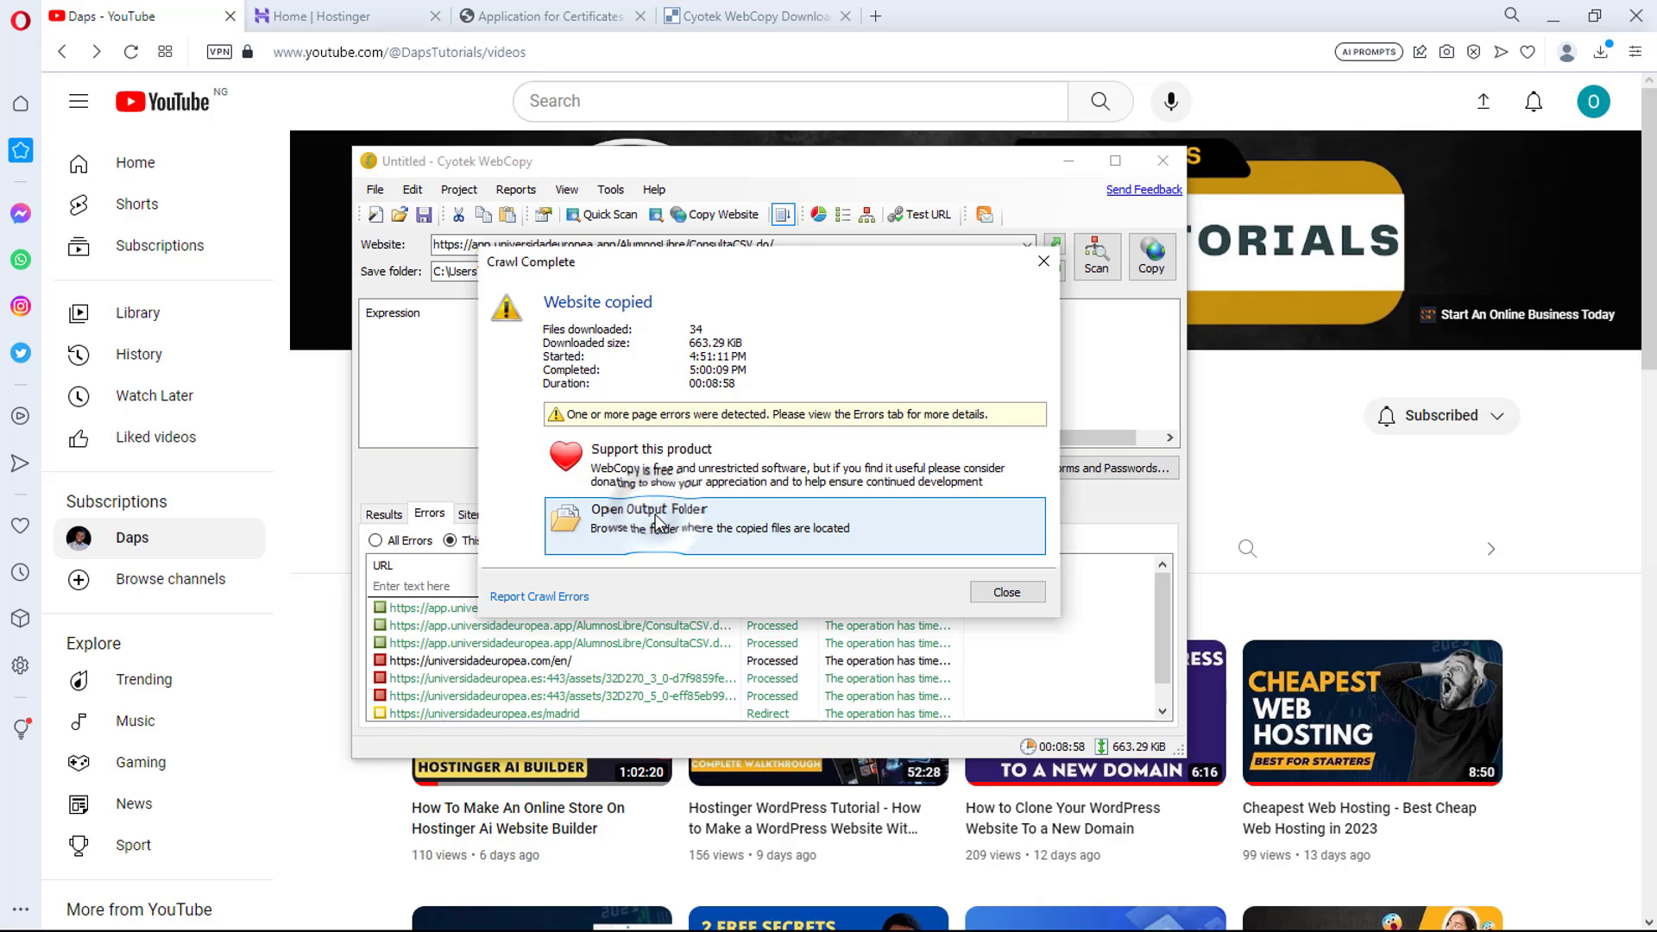
left_click(656, 521)
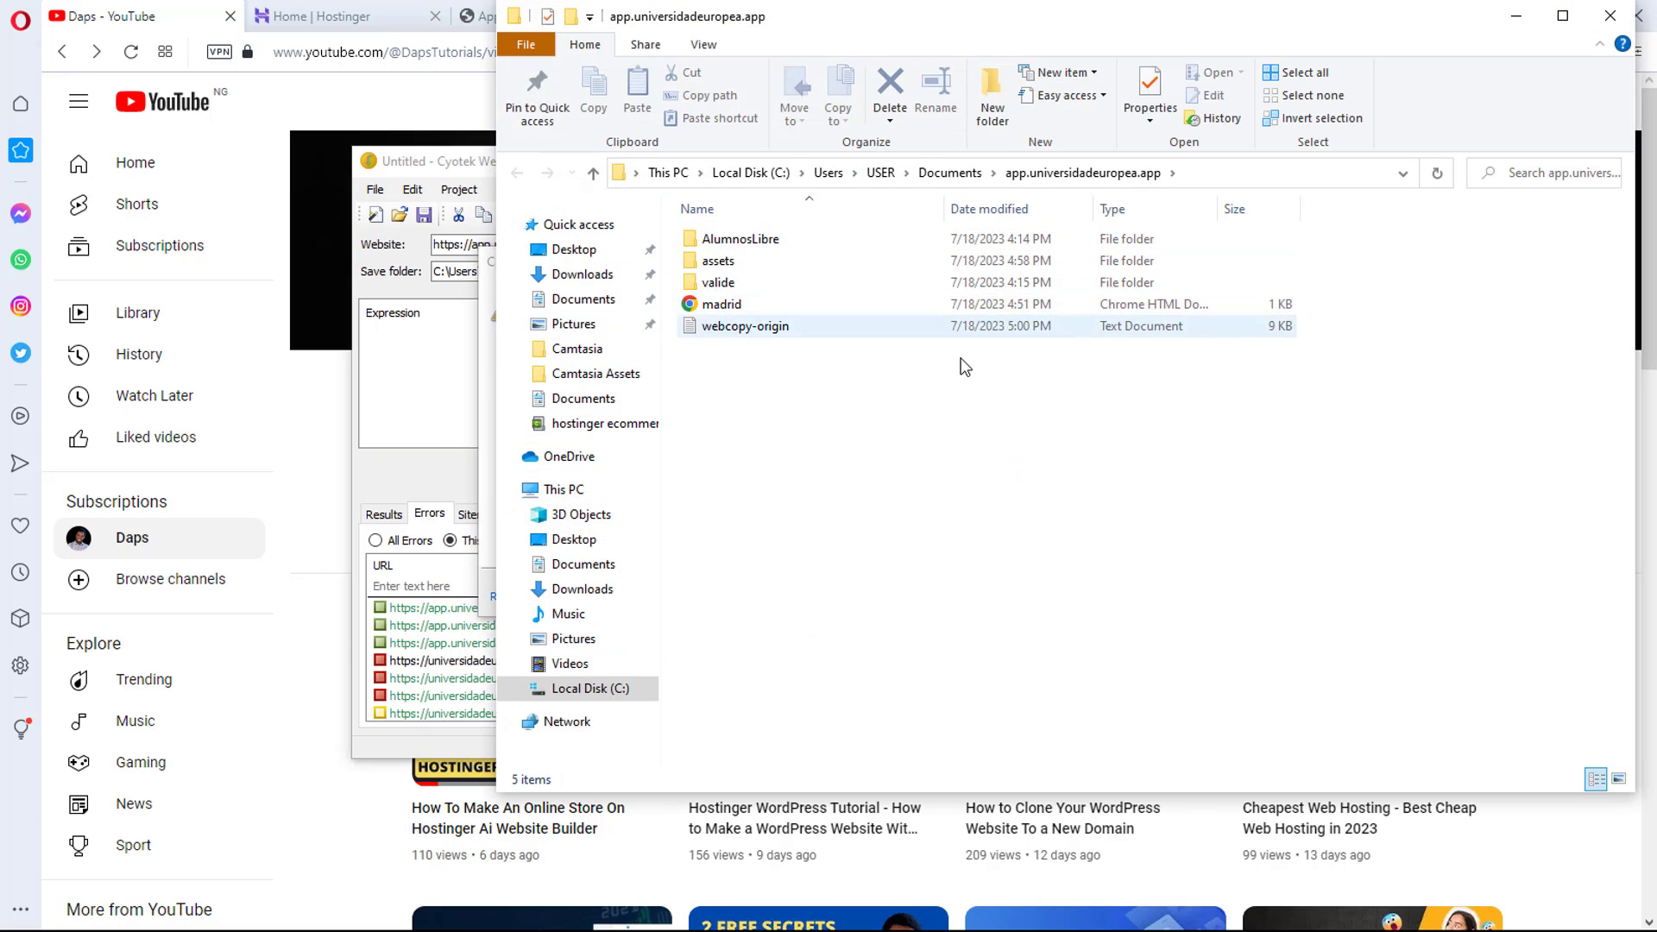
Open the copied index file from the AlumnosLibre/ConsultaCSV.do folder in the browser
double_click(774, 241)
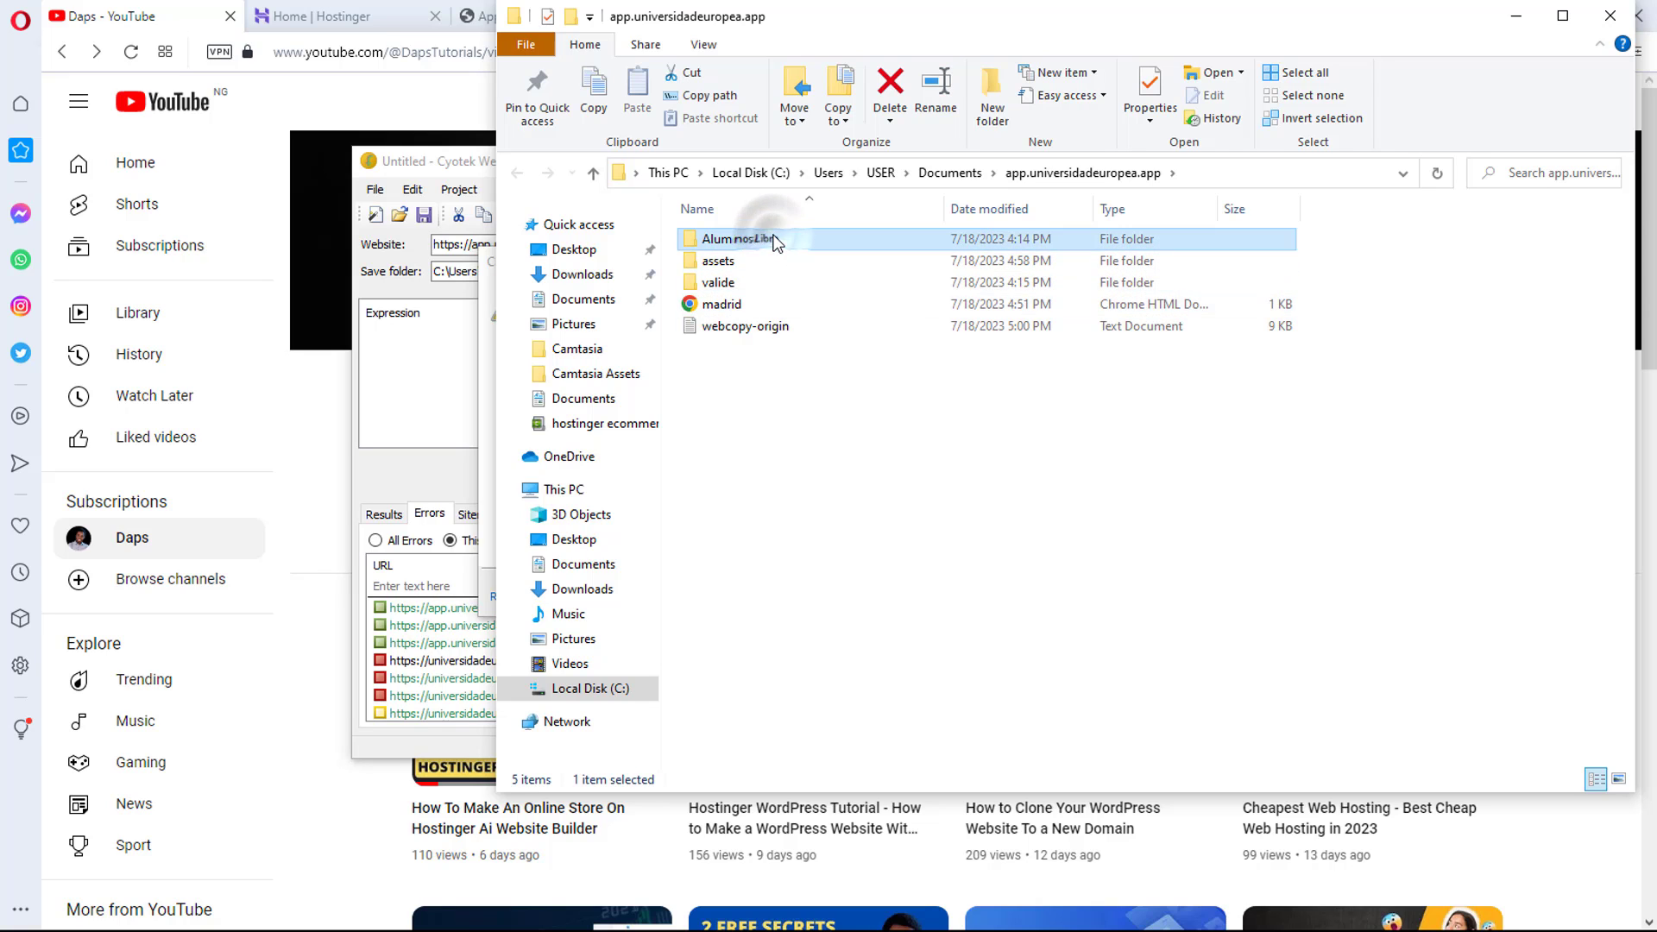
double_click(775, 242)
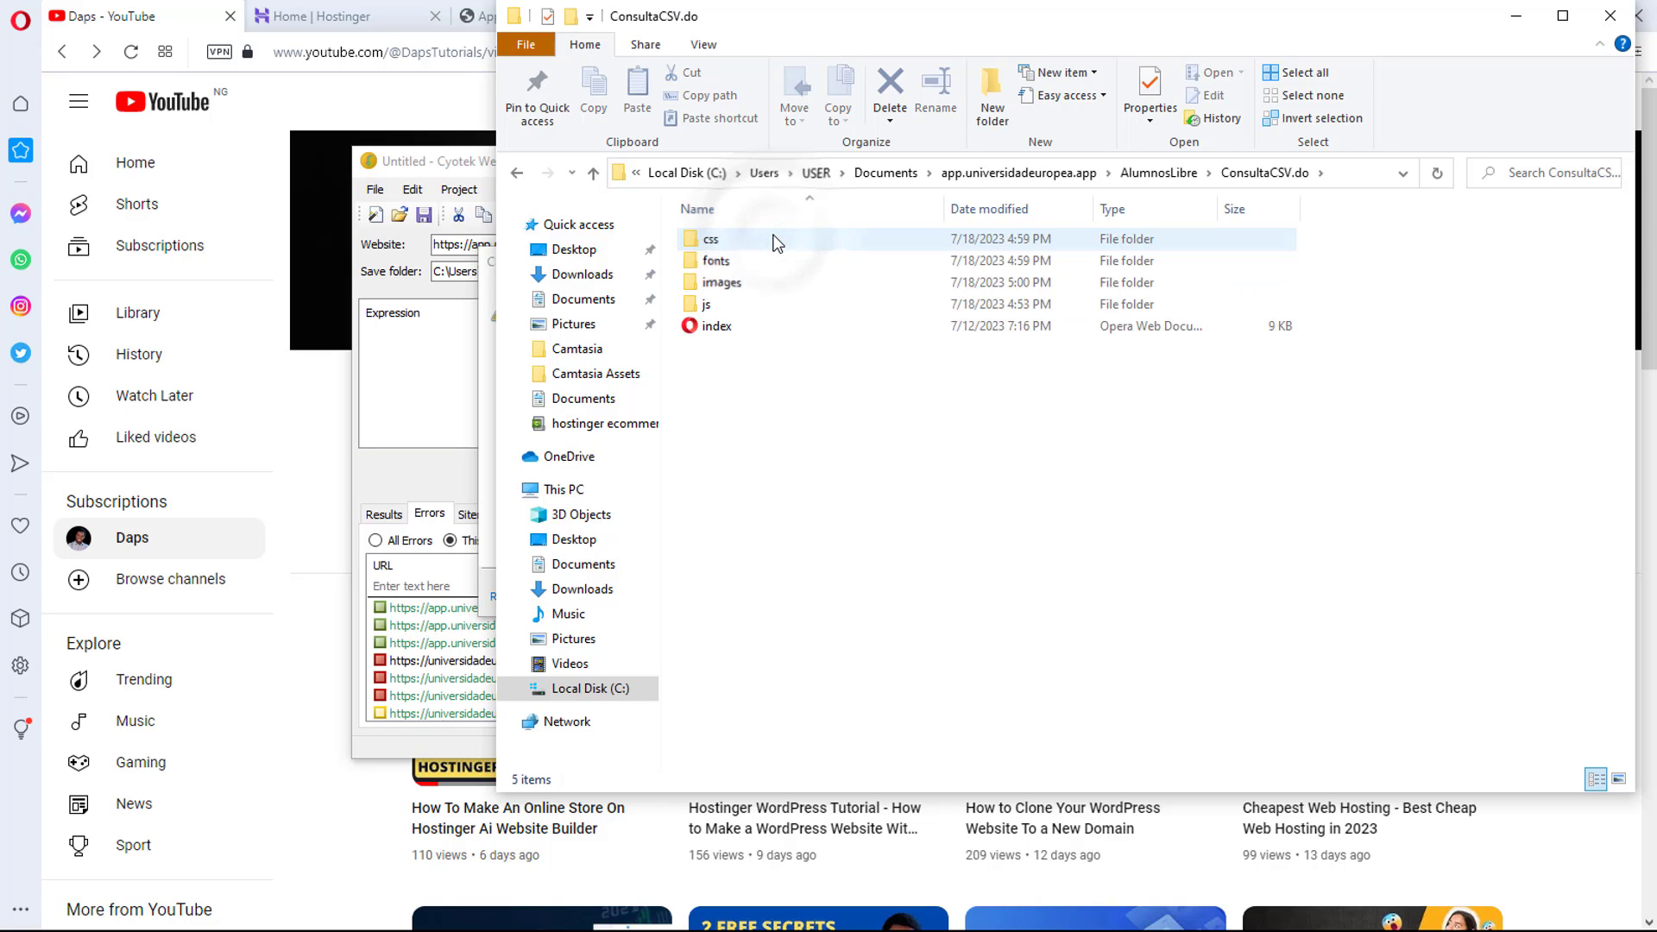
double_click(711, 333)
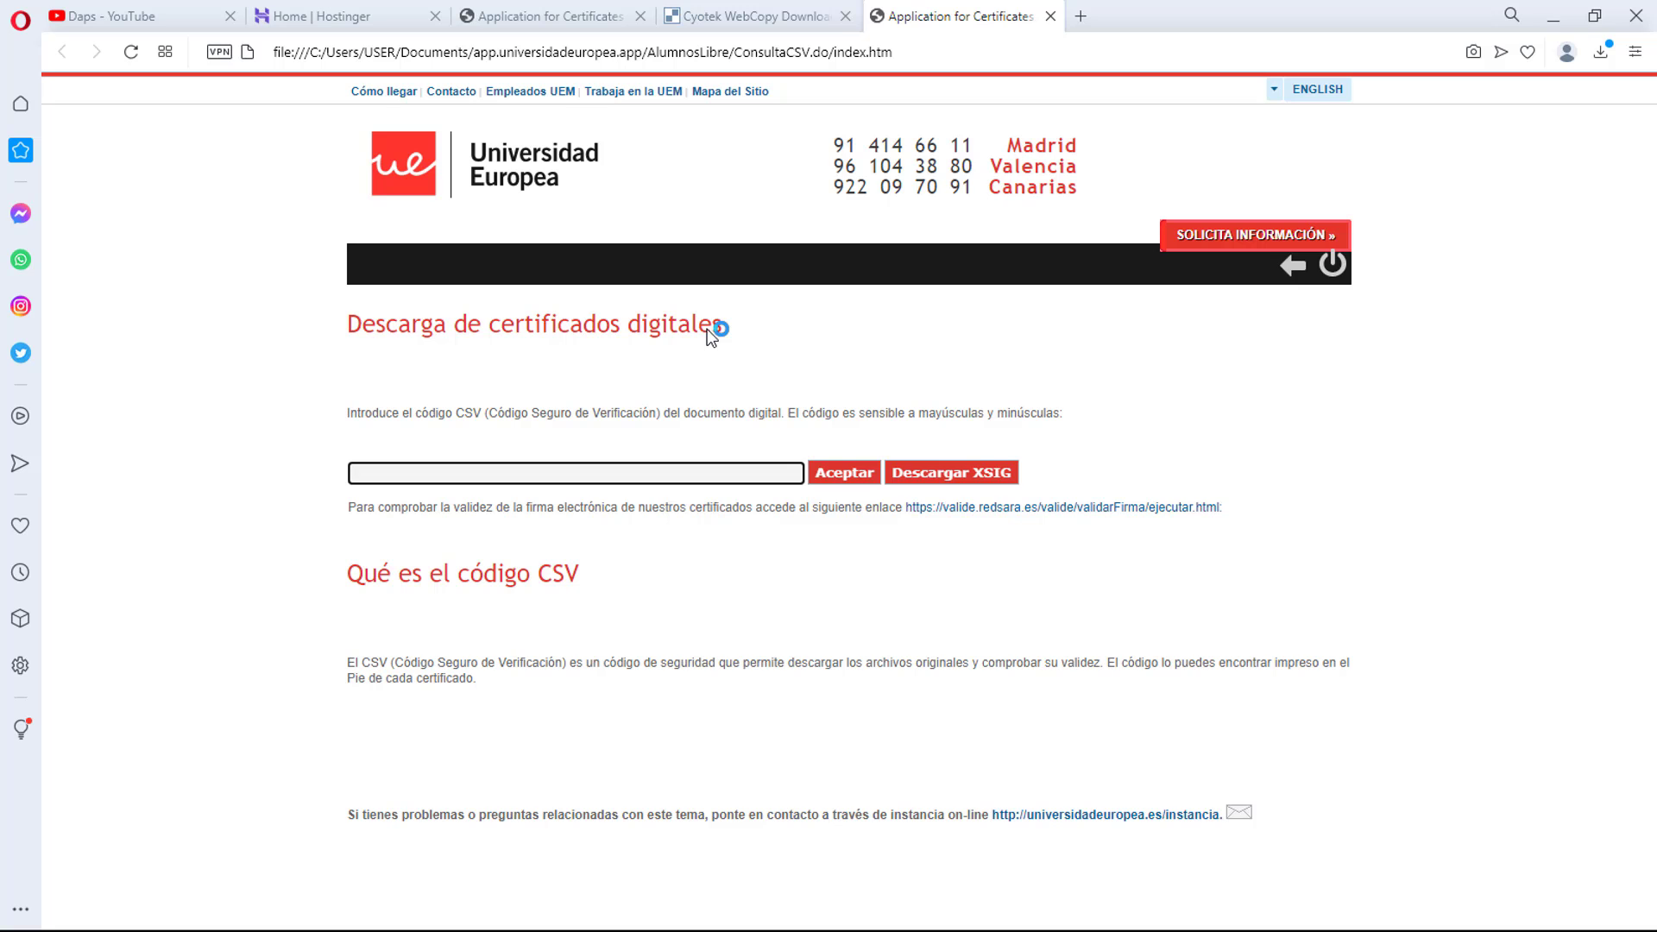
Compare the local copy of the certificate page and its file address with the original online page
left_click(545, 16)
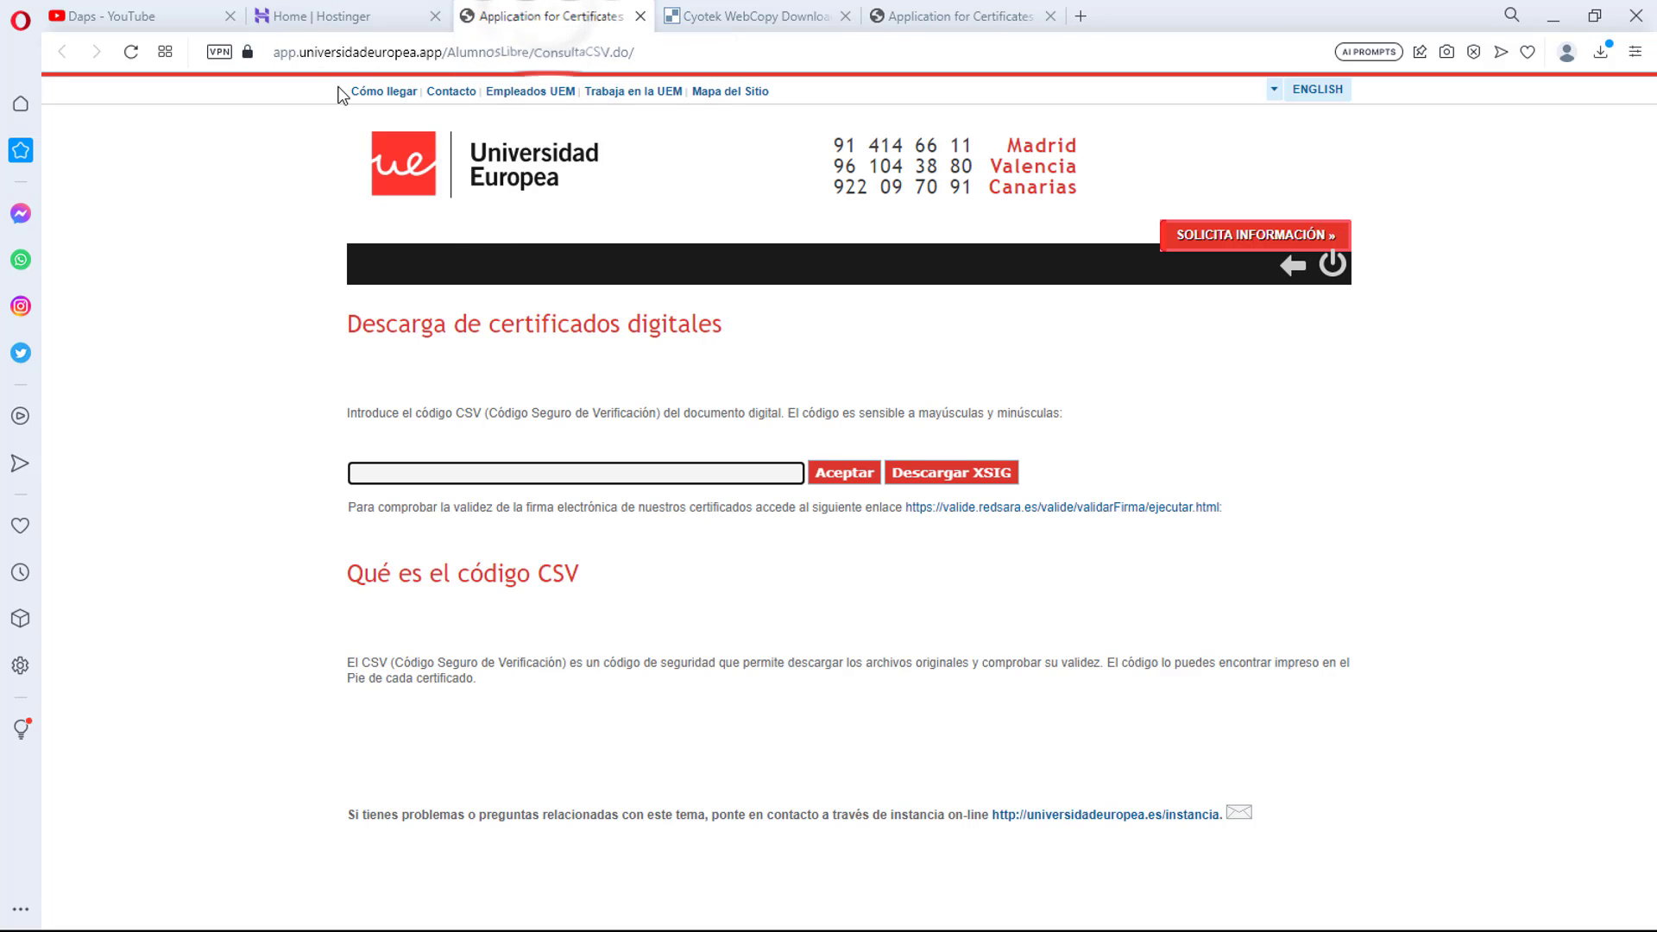
left_click(917, 17)
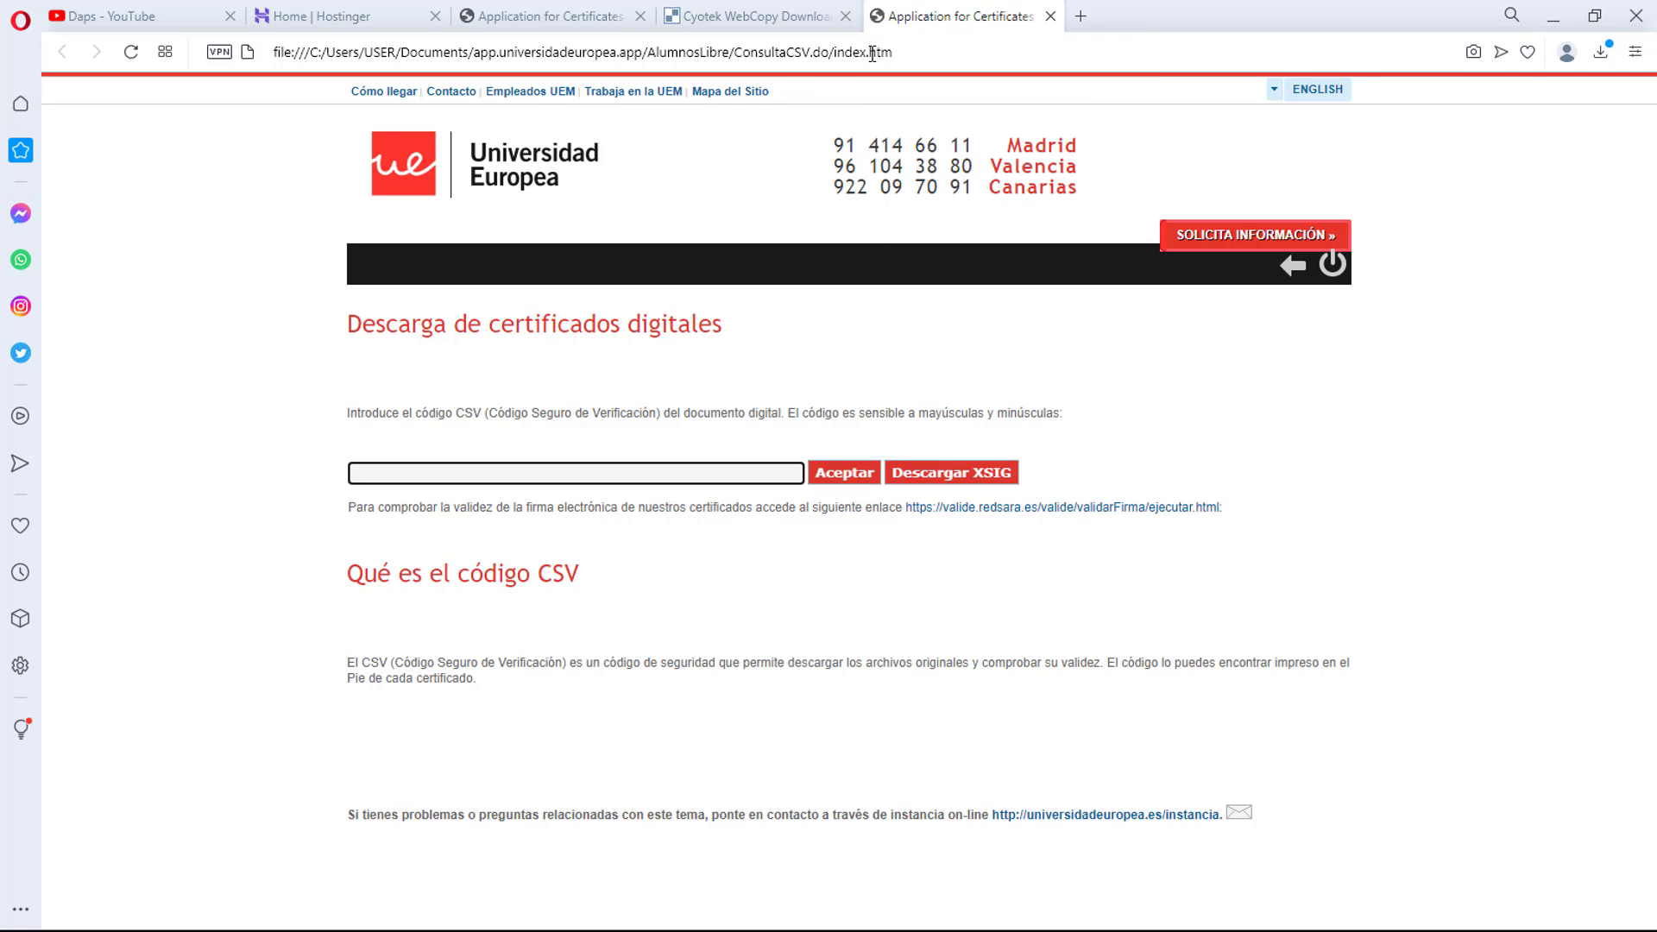
left_click_drag(924, 52, 273, 52)
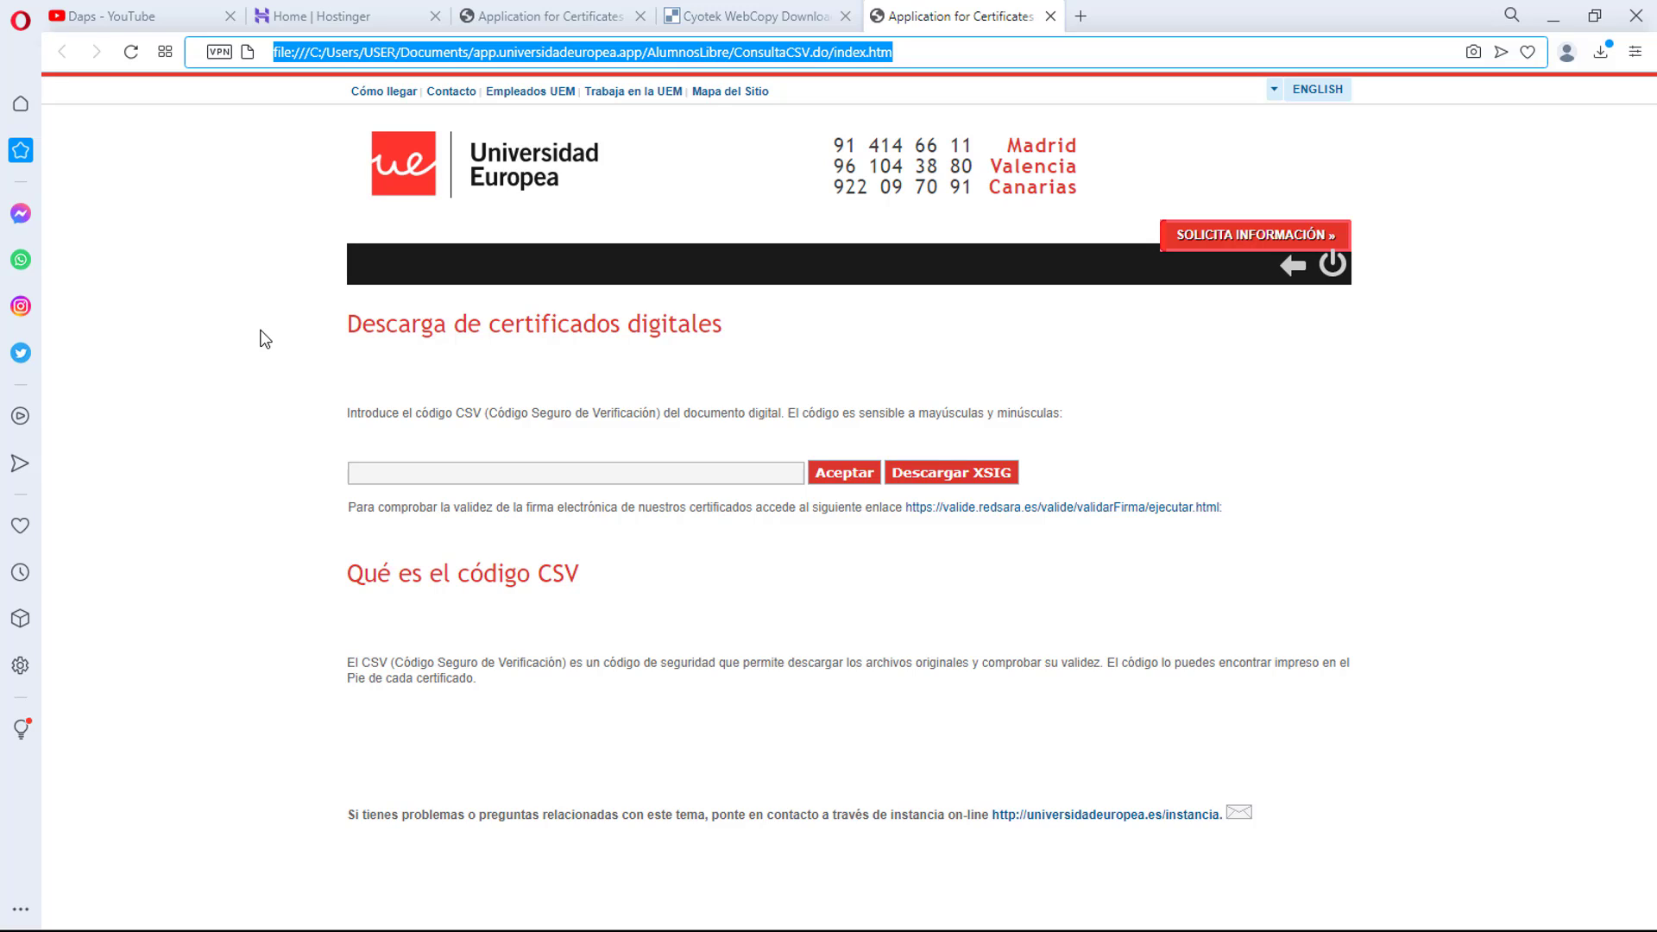
left_click(527, 15)
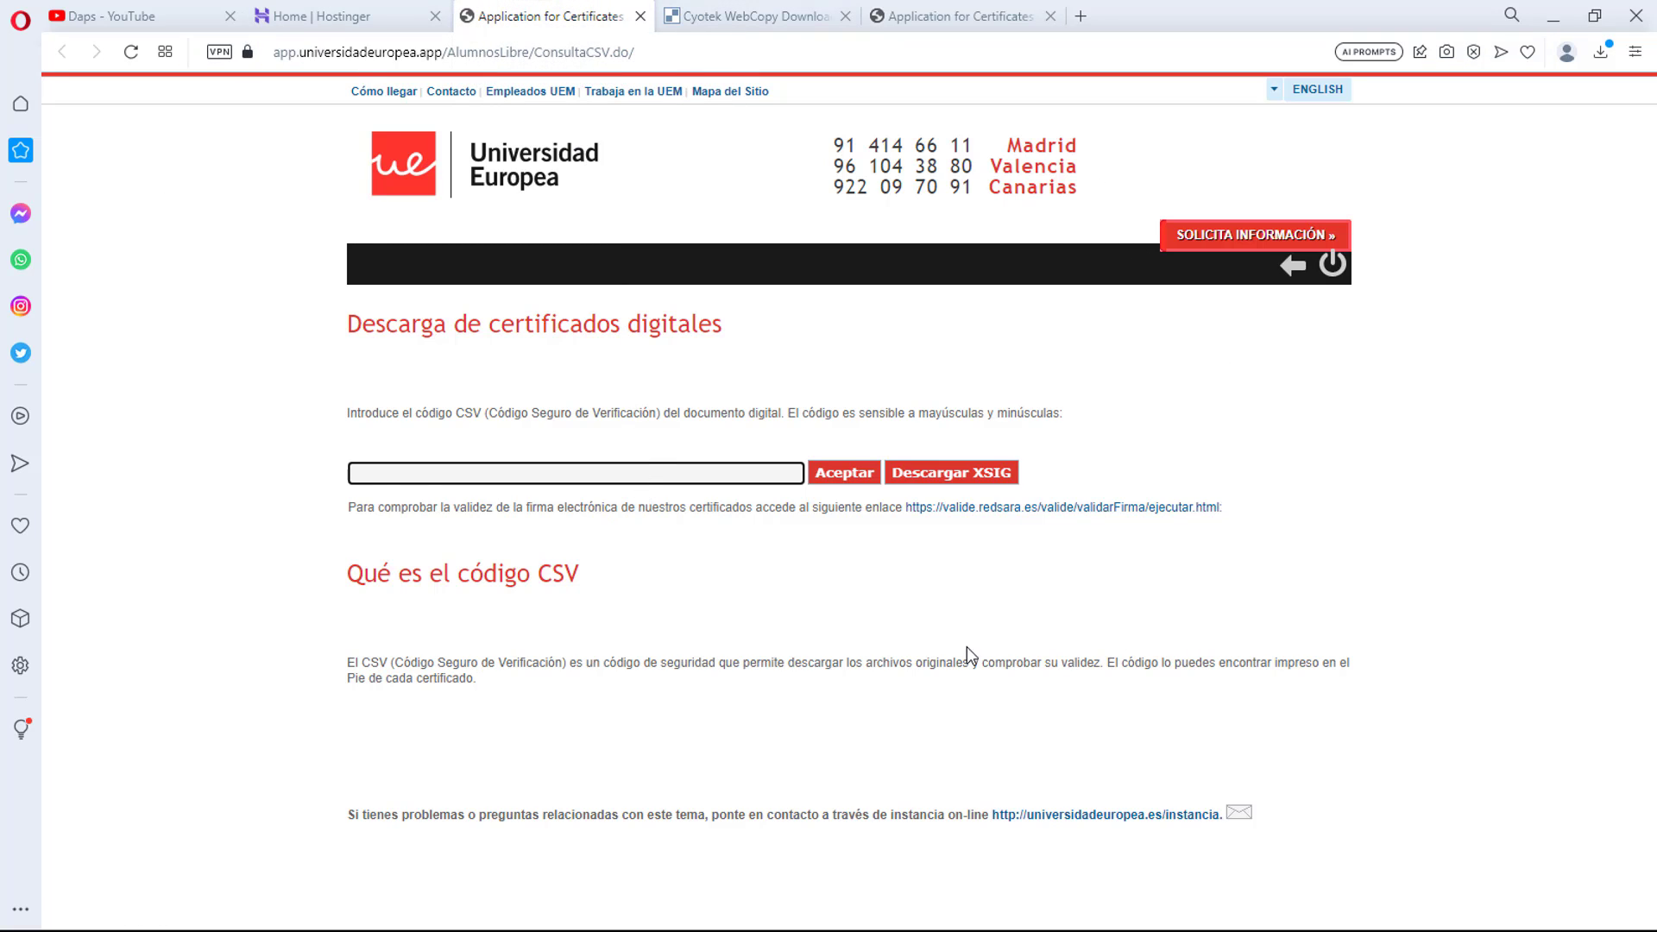
left_click(974, 10)
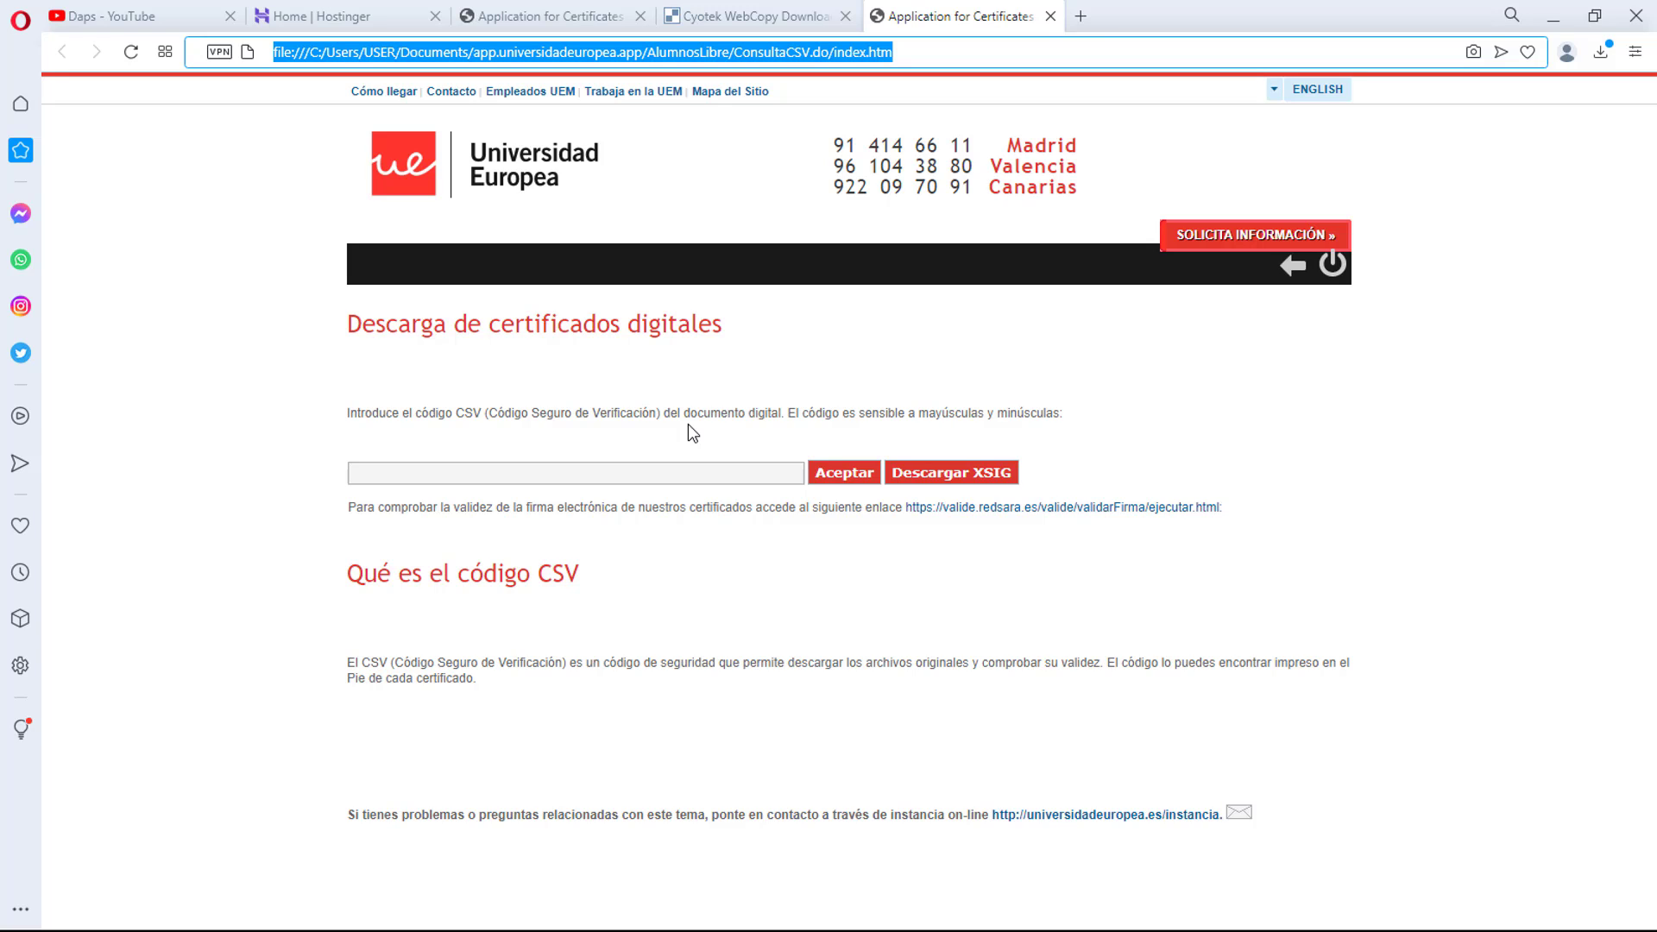
Switch to Hostinger, manage the Premium Web Hosting plan with 2 websites, and open the File Manager page for dapsbrook.com
left_click(315, 16)
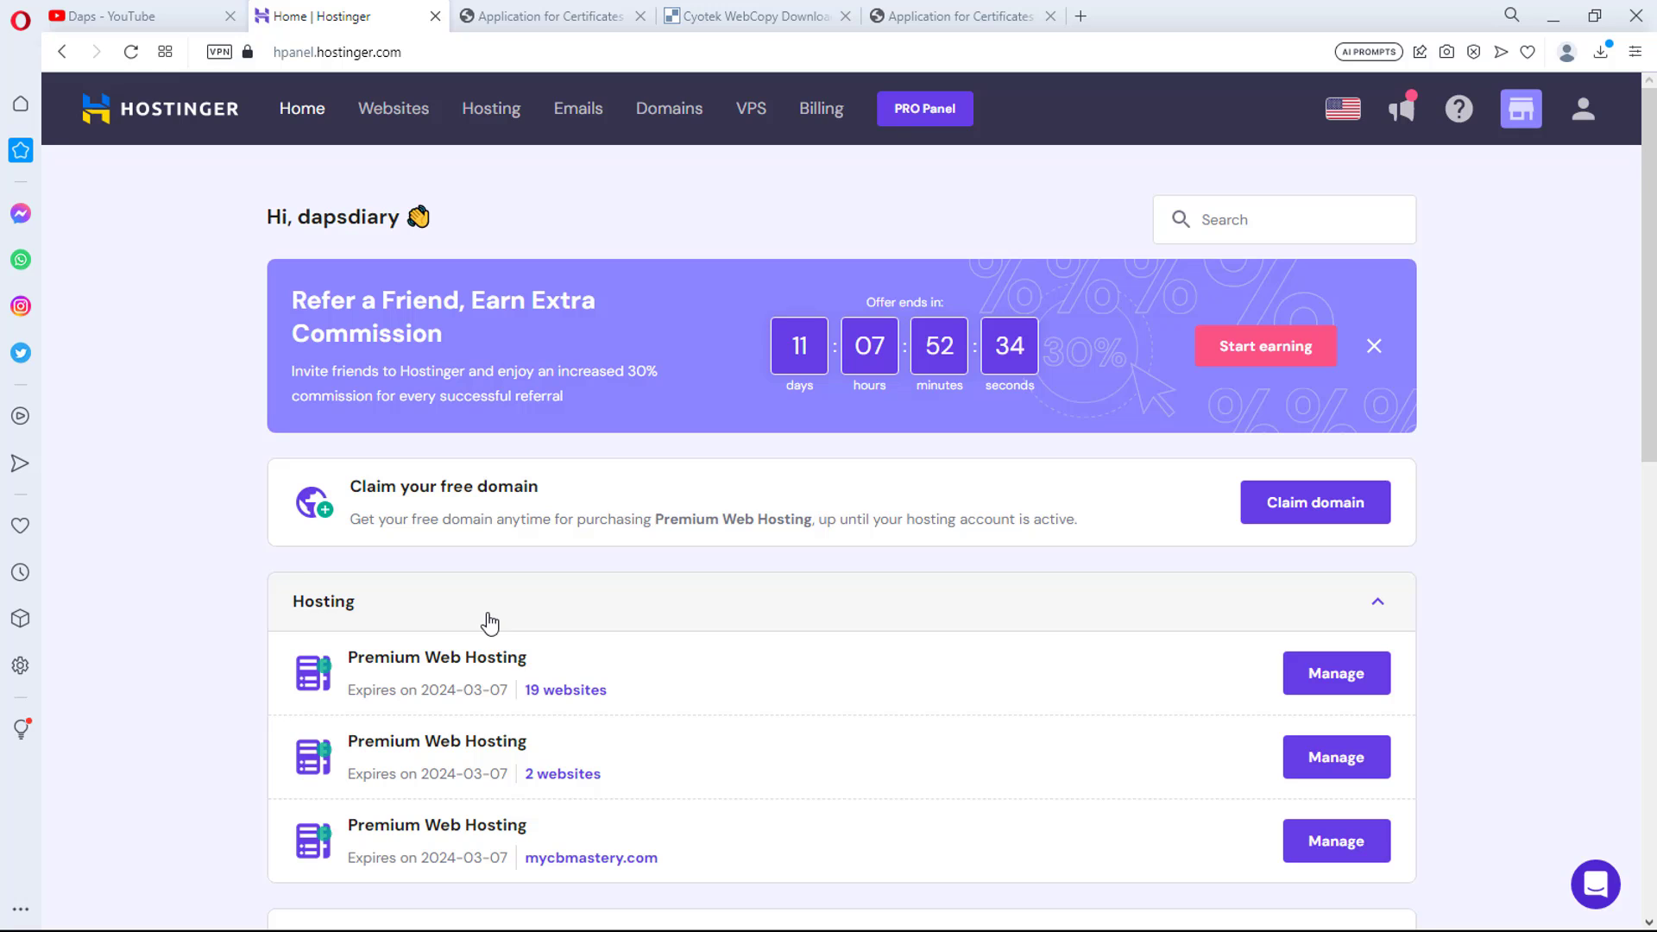
left_click(1343, 759)
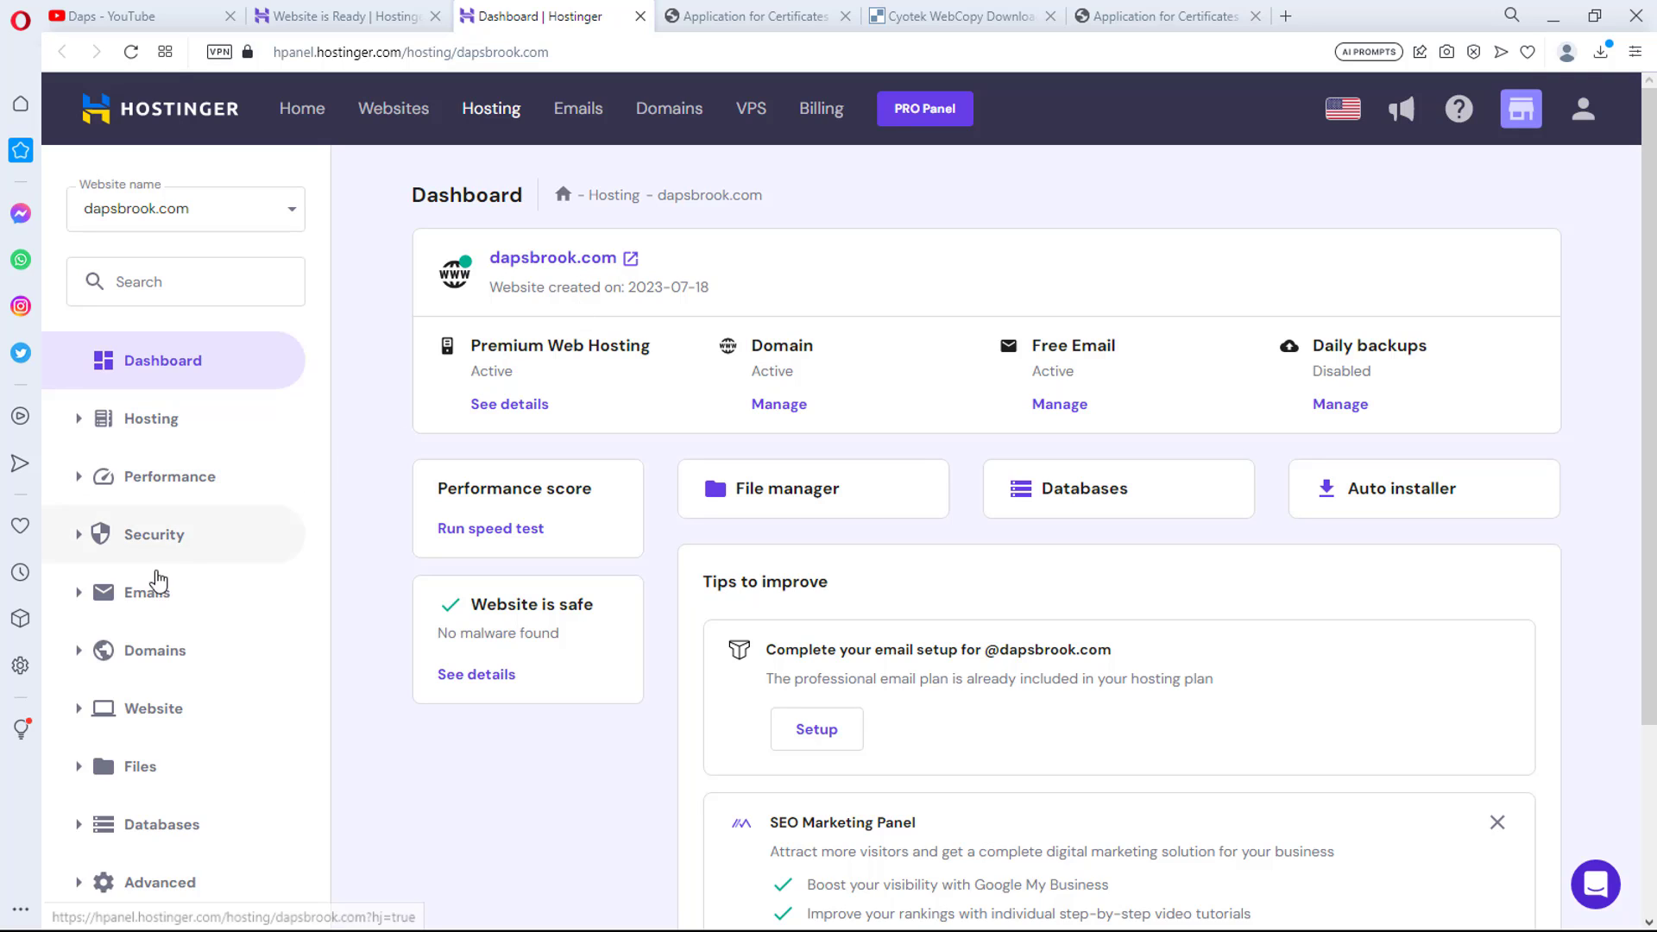
left_click(131, 771)
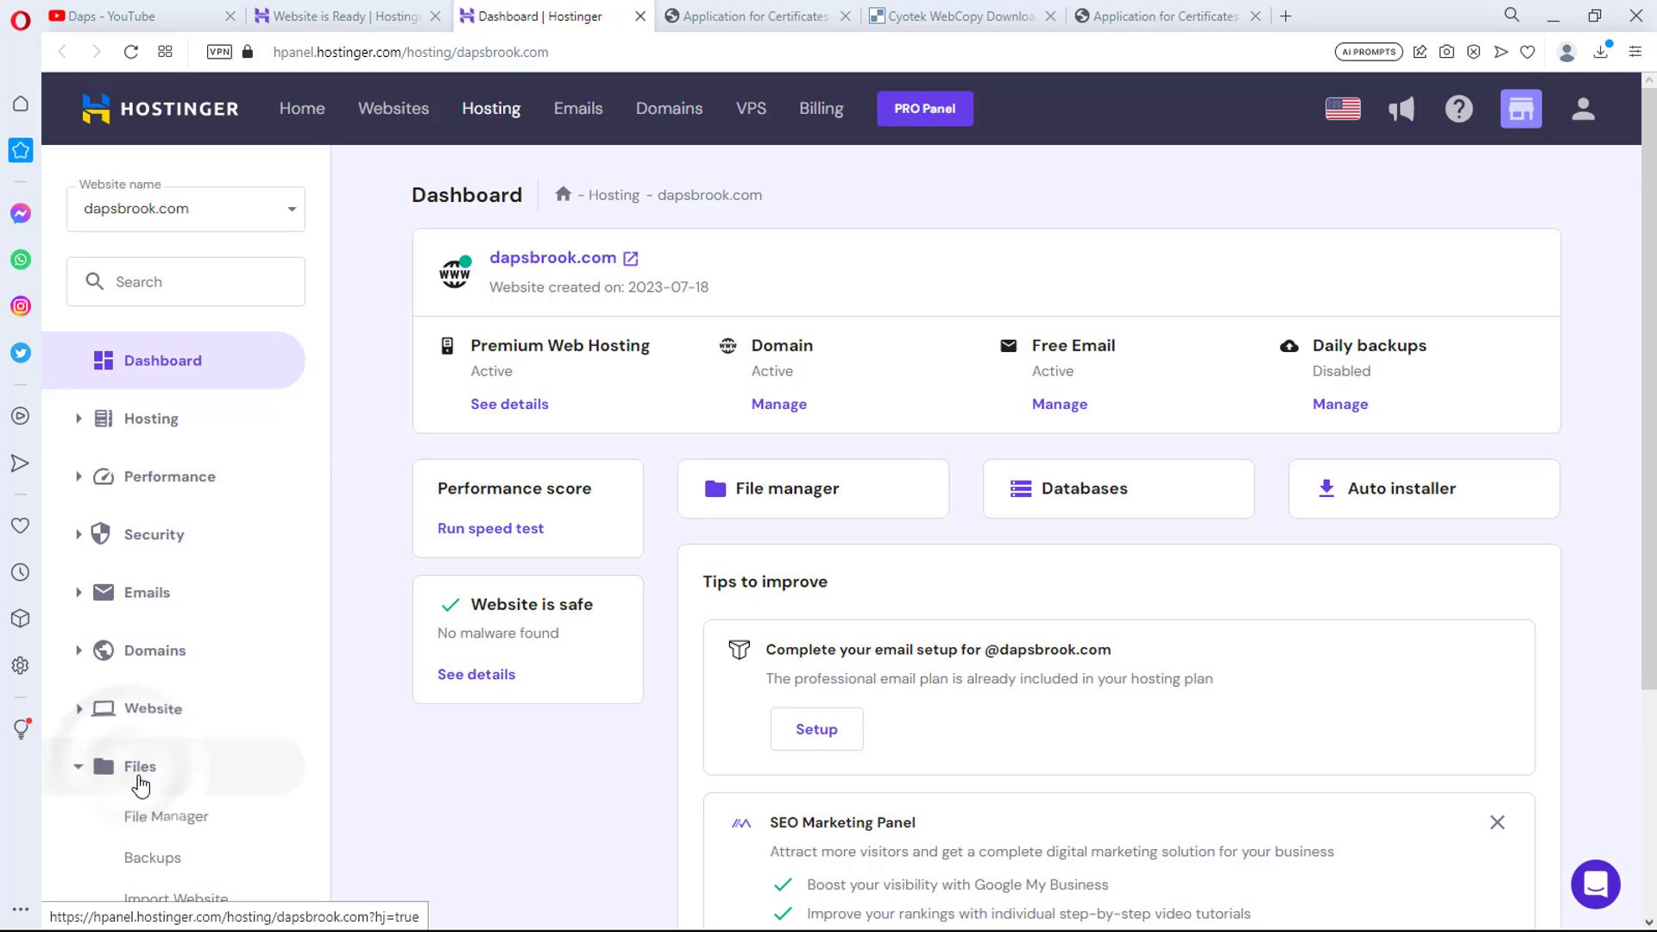
left_click(163, 822)
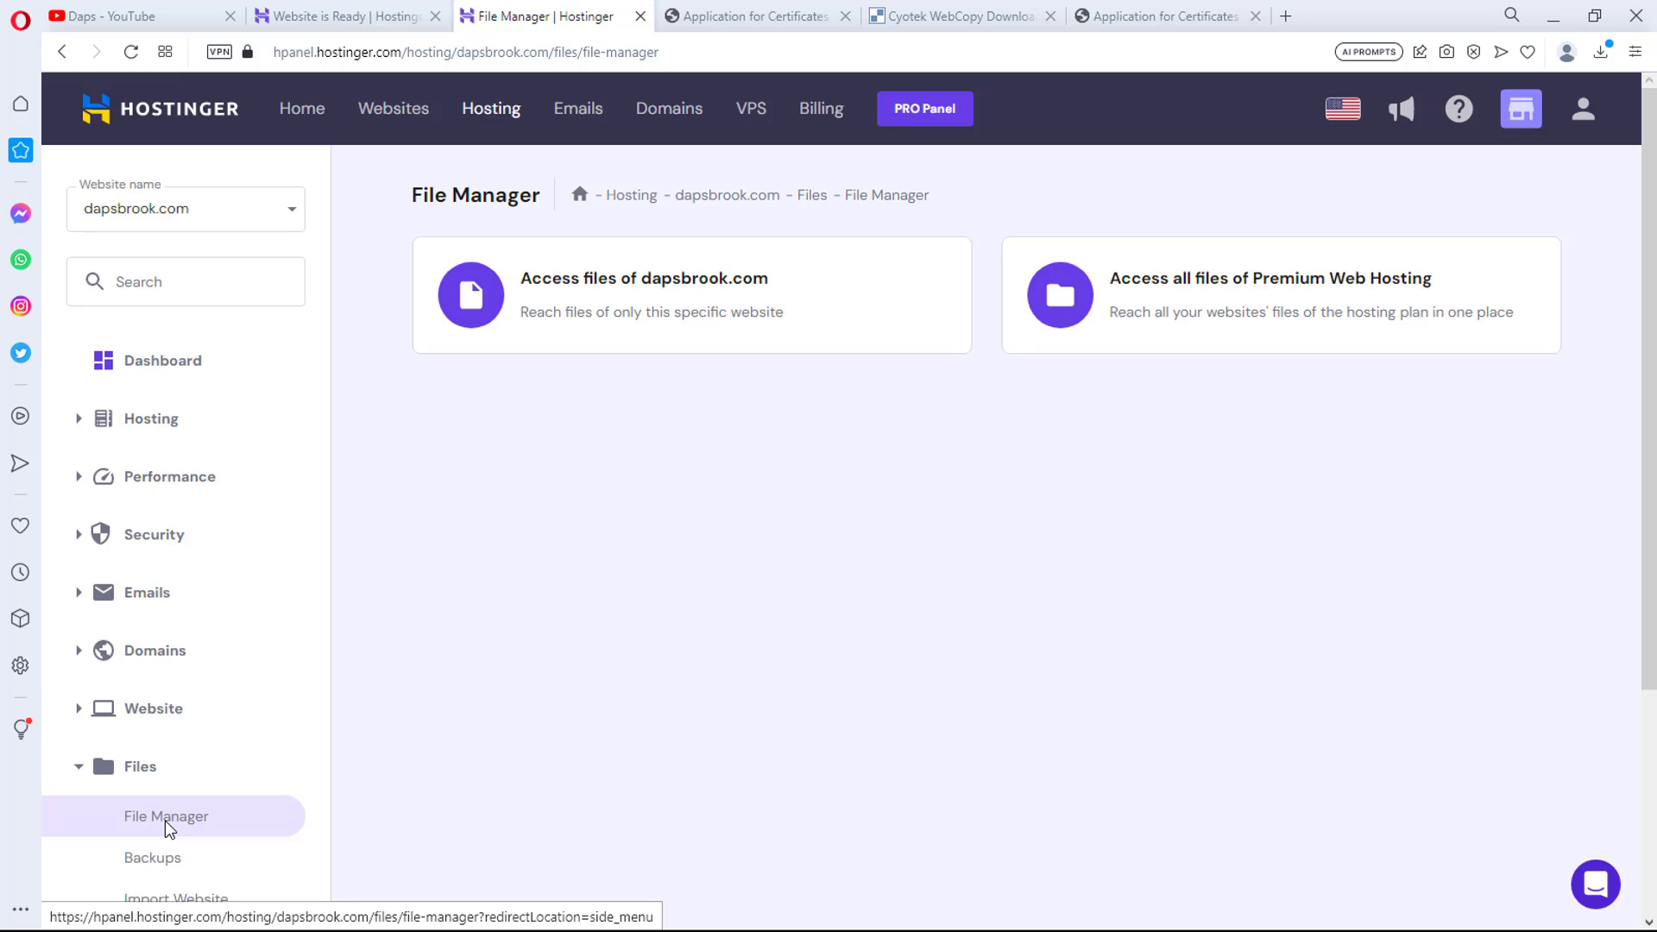
Access the files of dapsbrook.com only and open its public_html folder
left_click(613, 291)
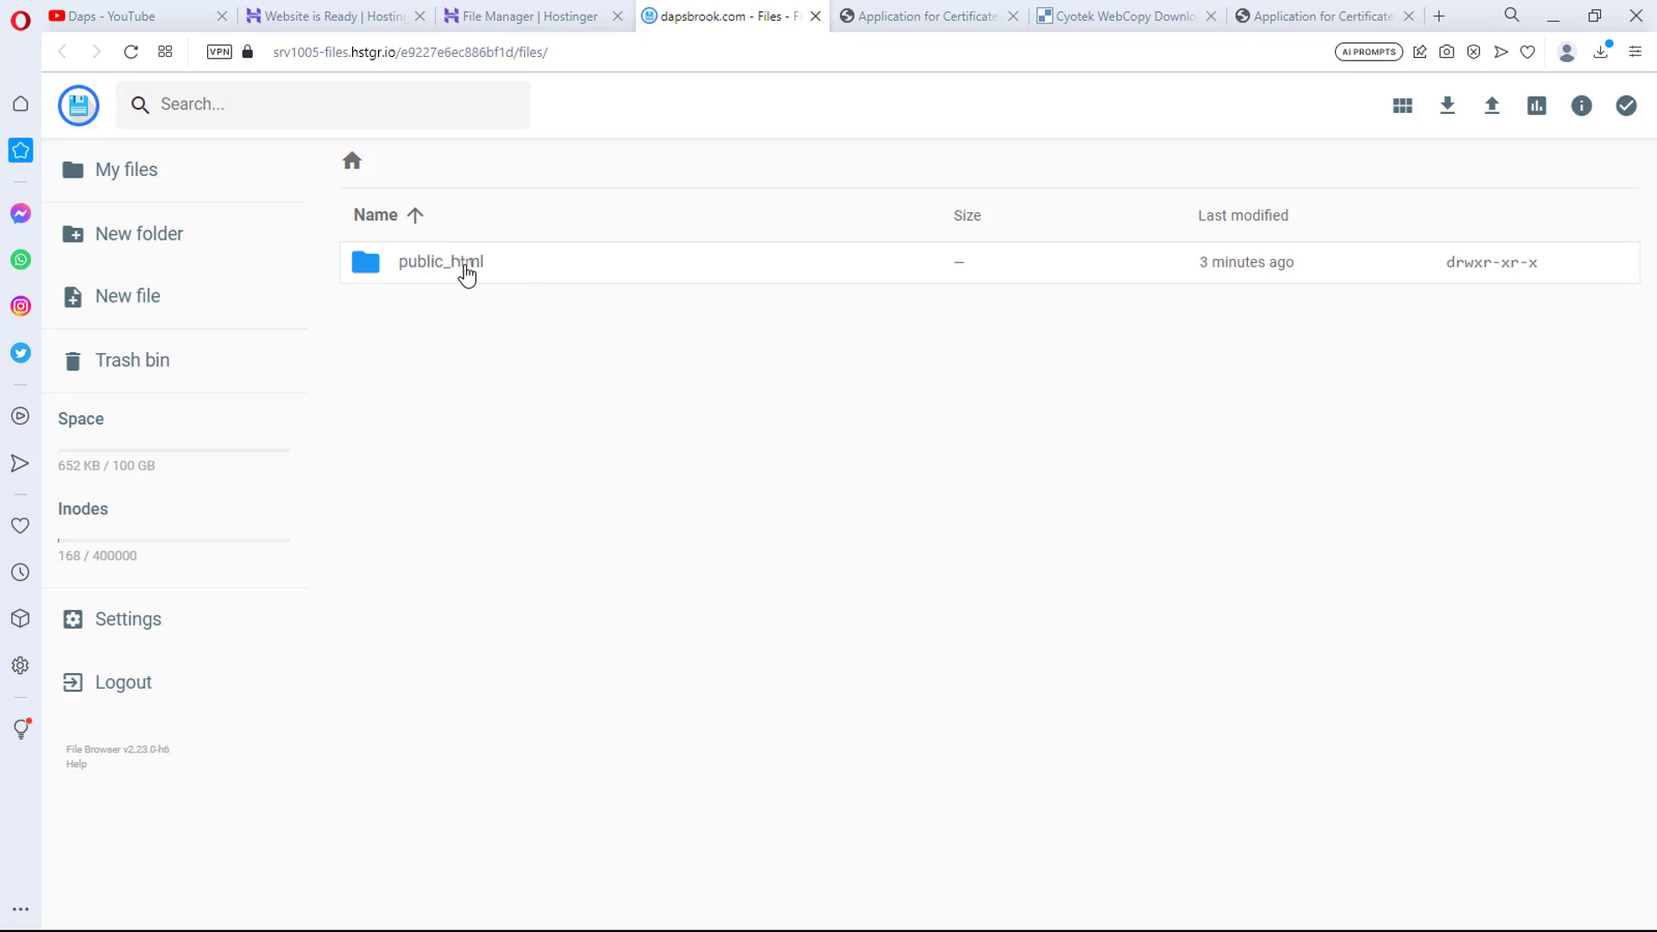
left_click(465, 268)
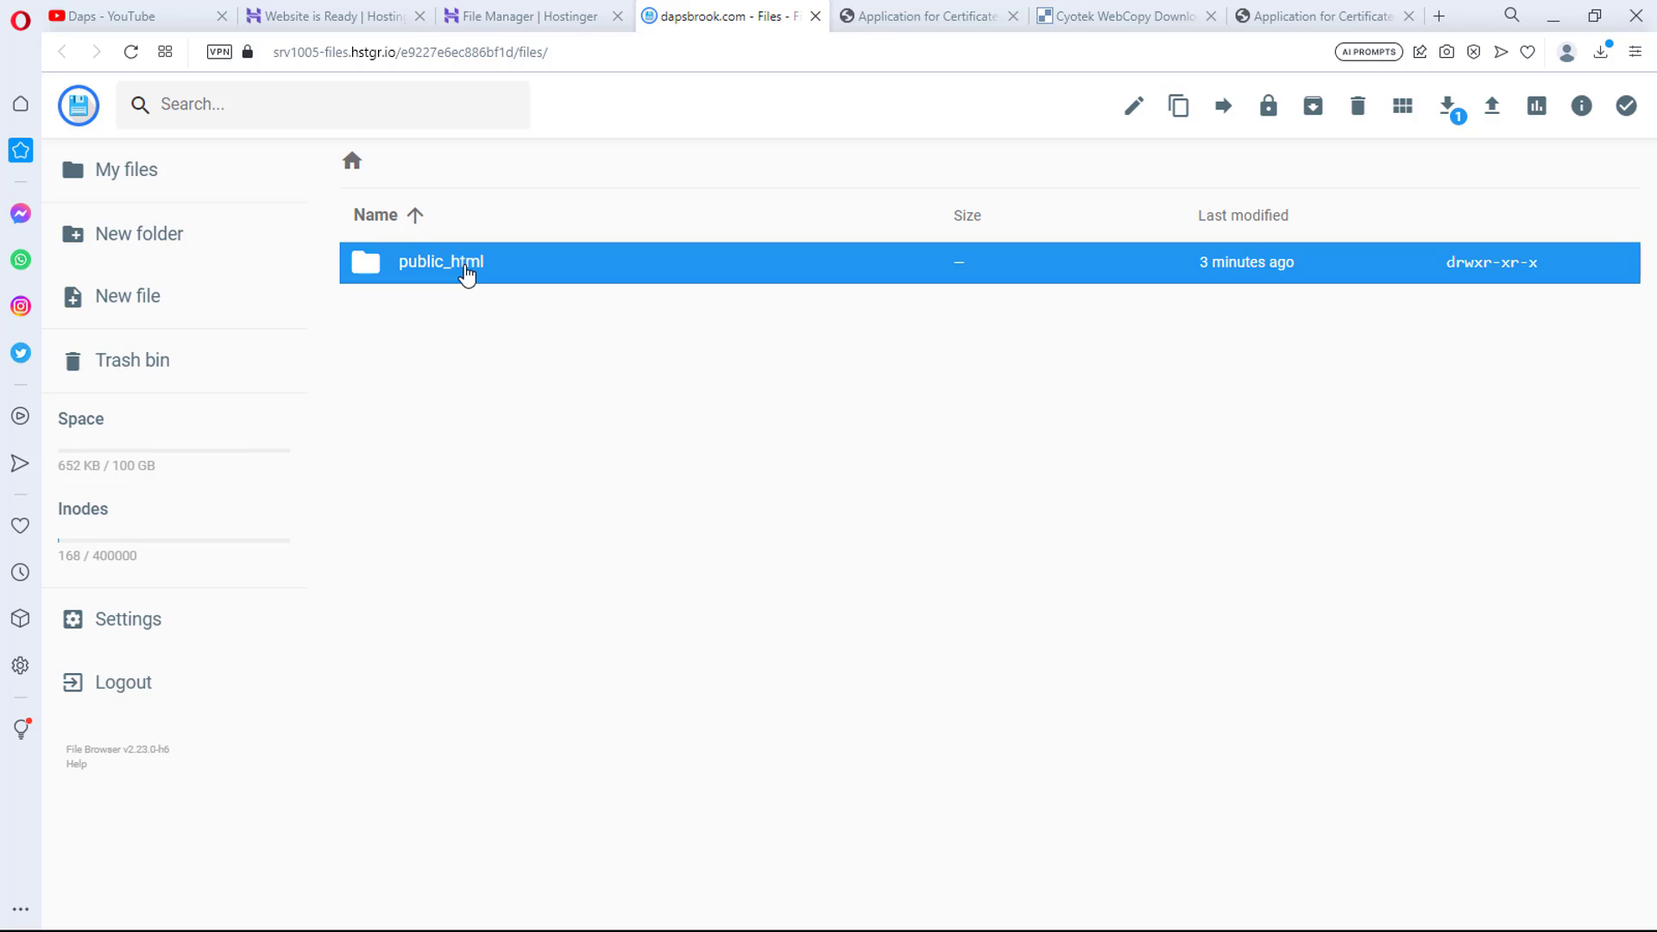
double_click(466, 269)
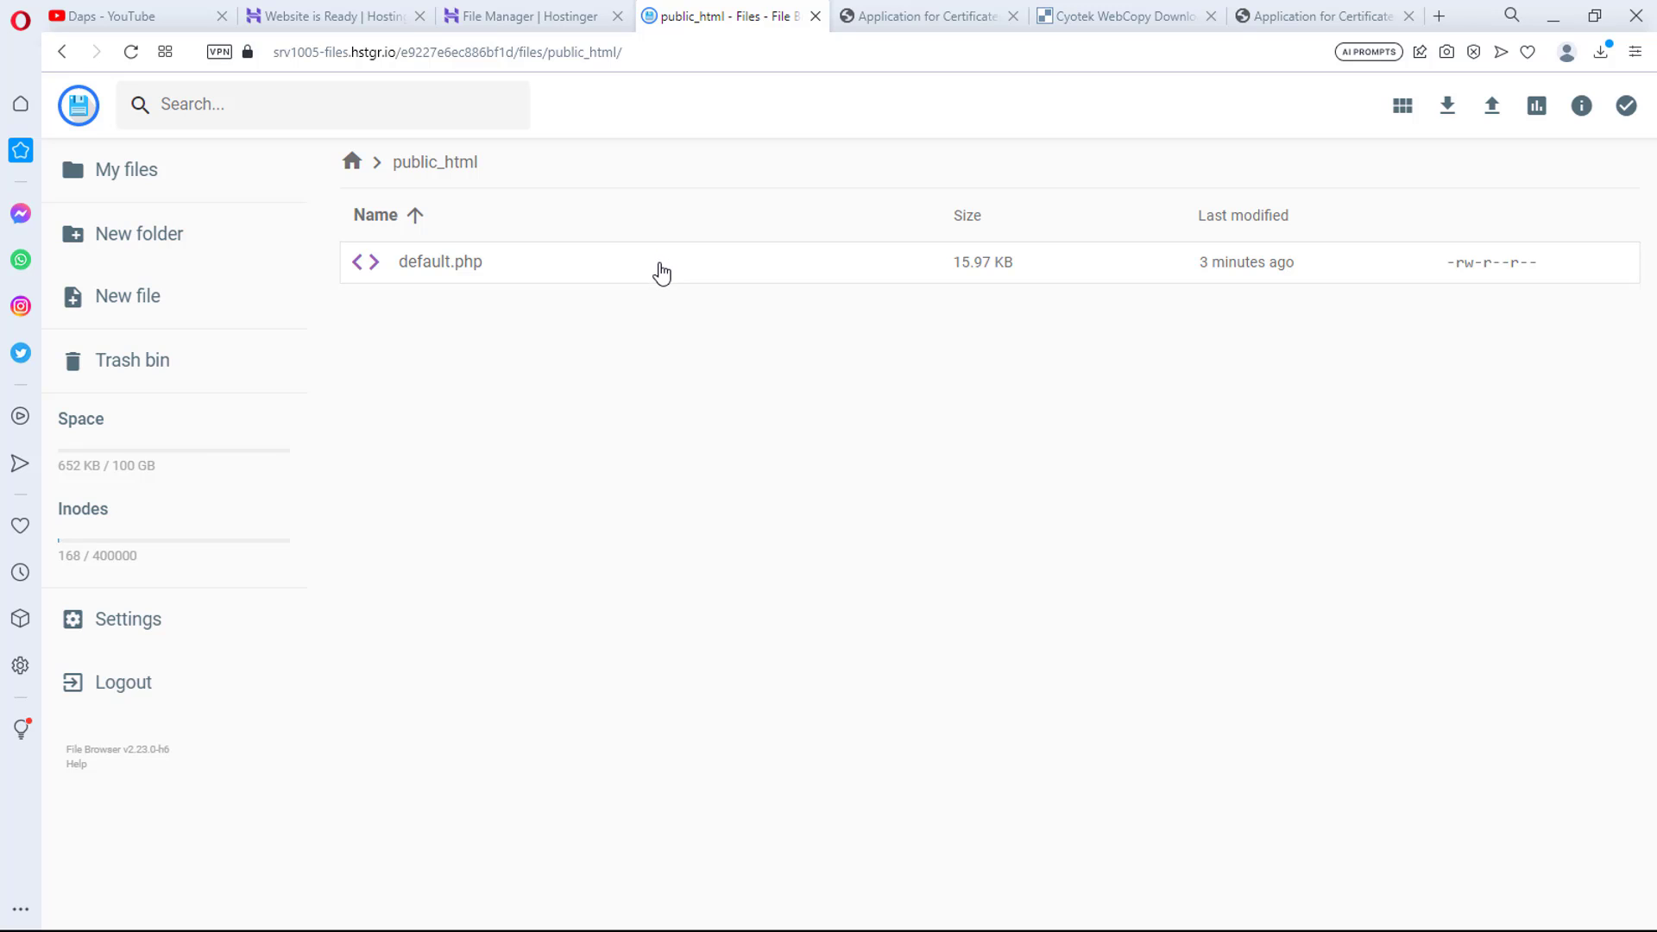
Permanently delete default.php from the public_html folder, skipping the trash bin
left_click(661, 273)
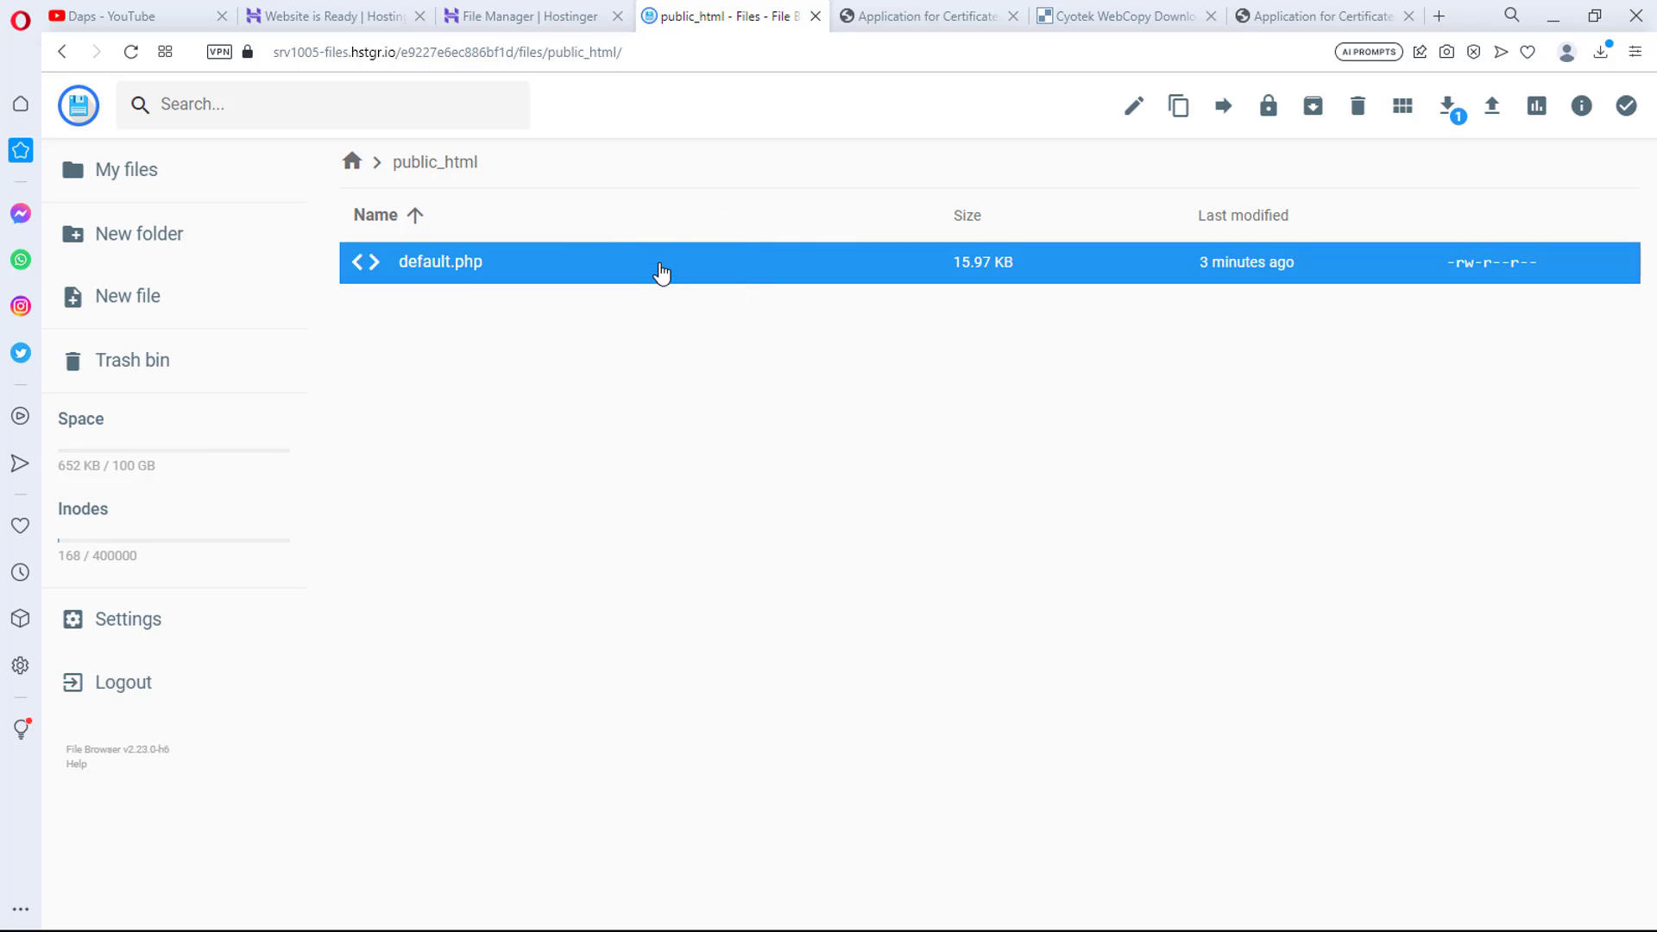
key("Delete")
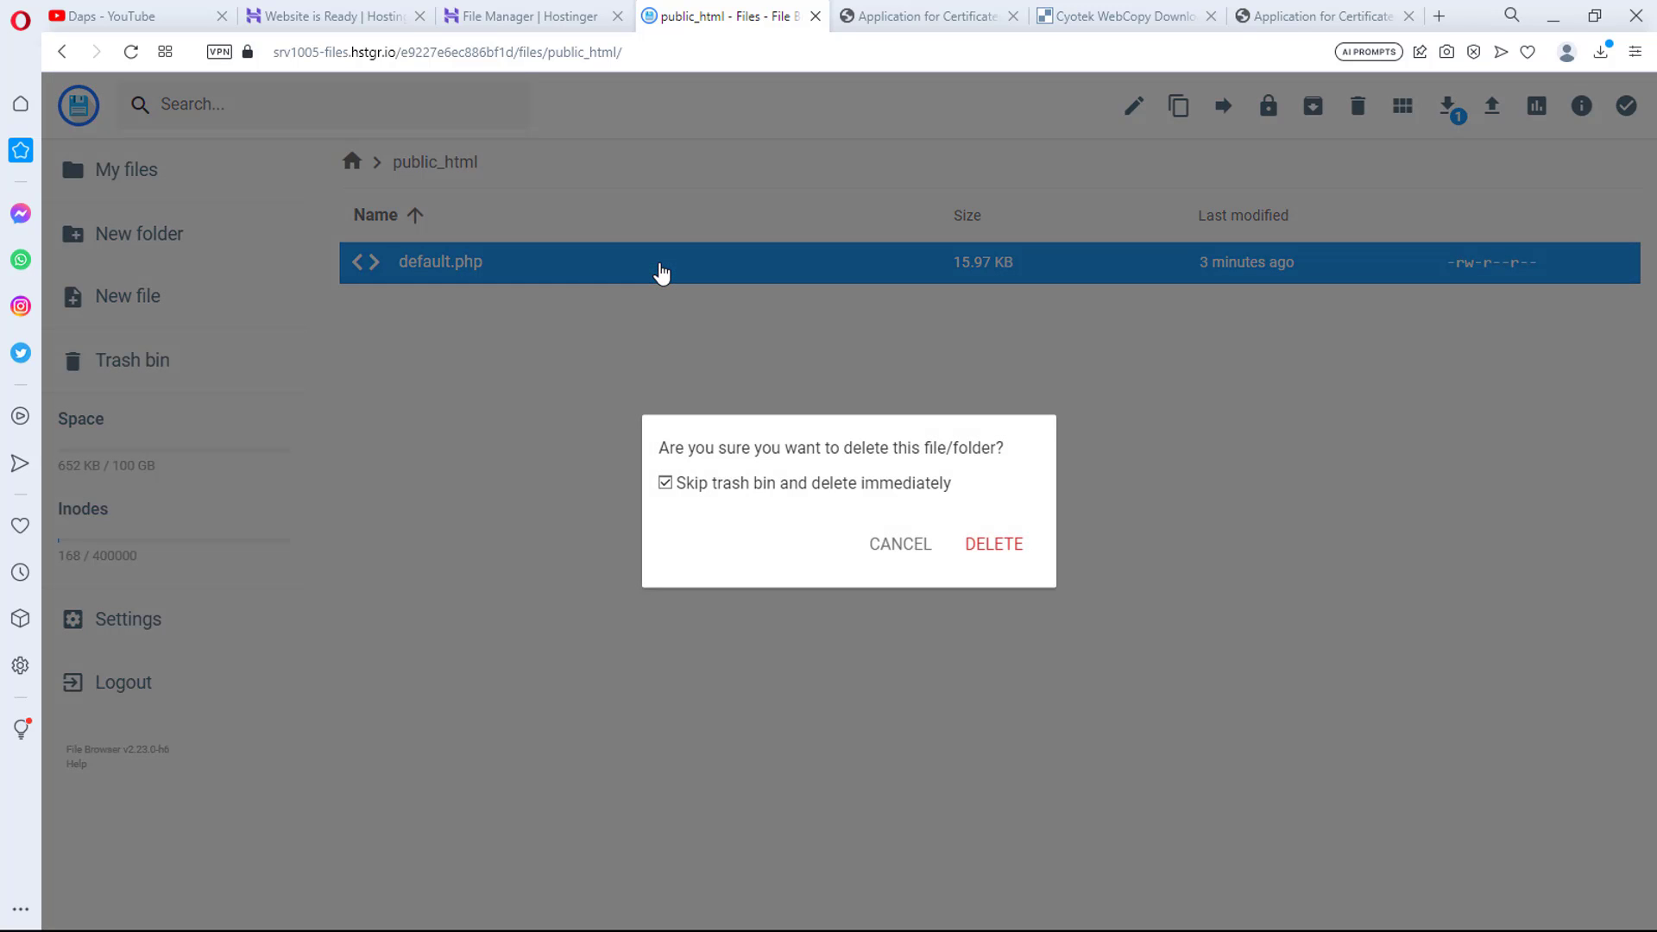
left_click(997, 546)
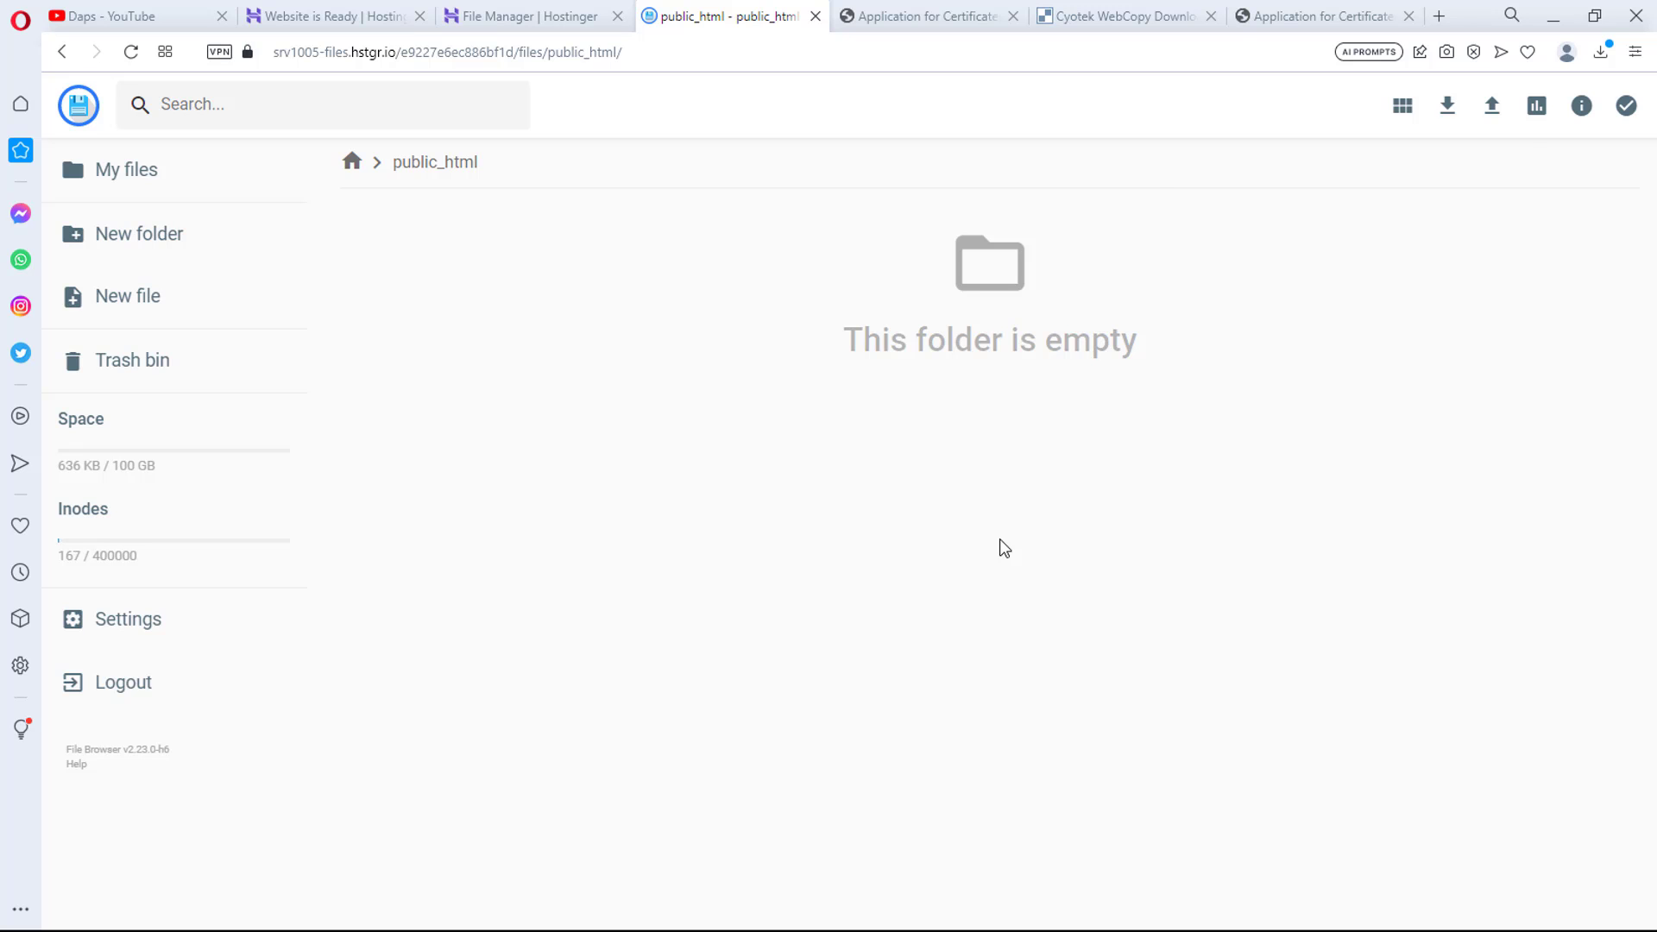
Upload the compressed app.universidadeuropea.app archive from the local Documents folder into public_html
key("alt+Tab")
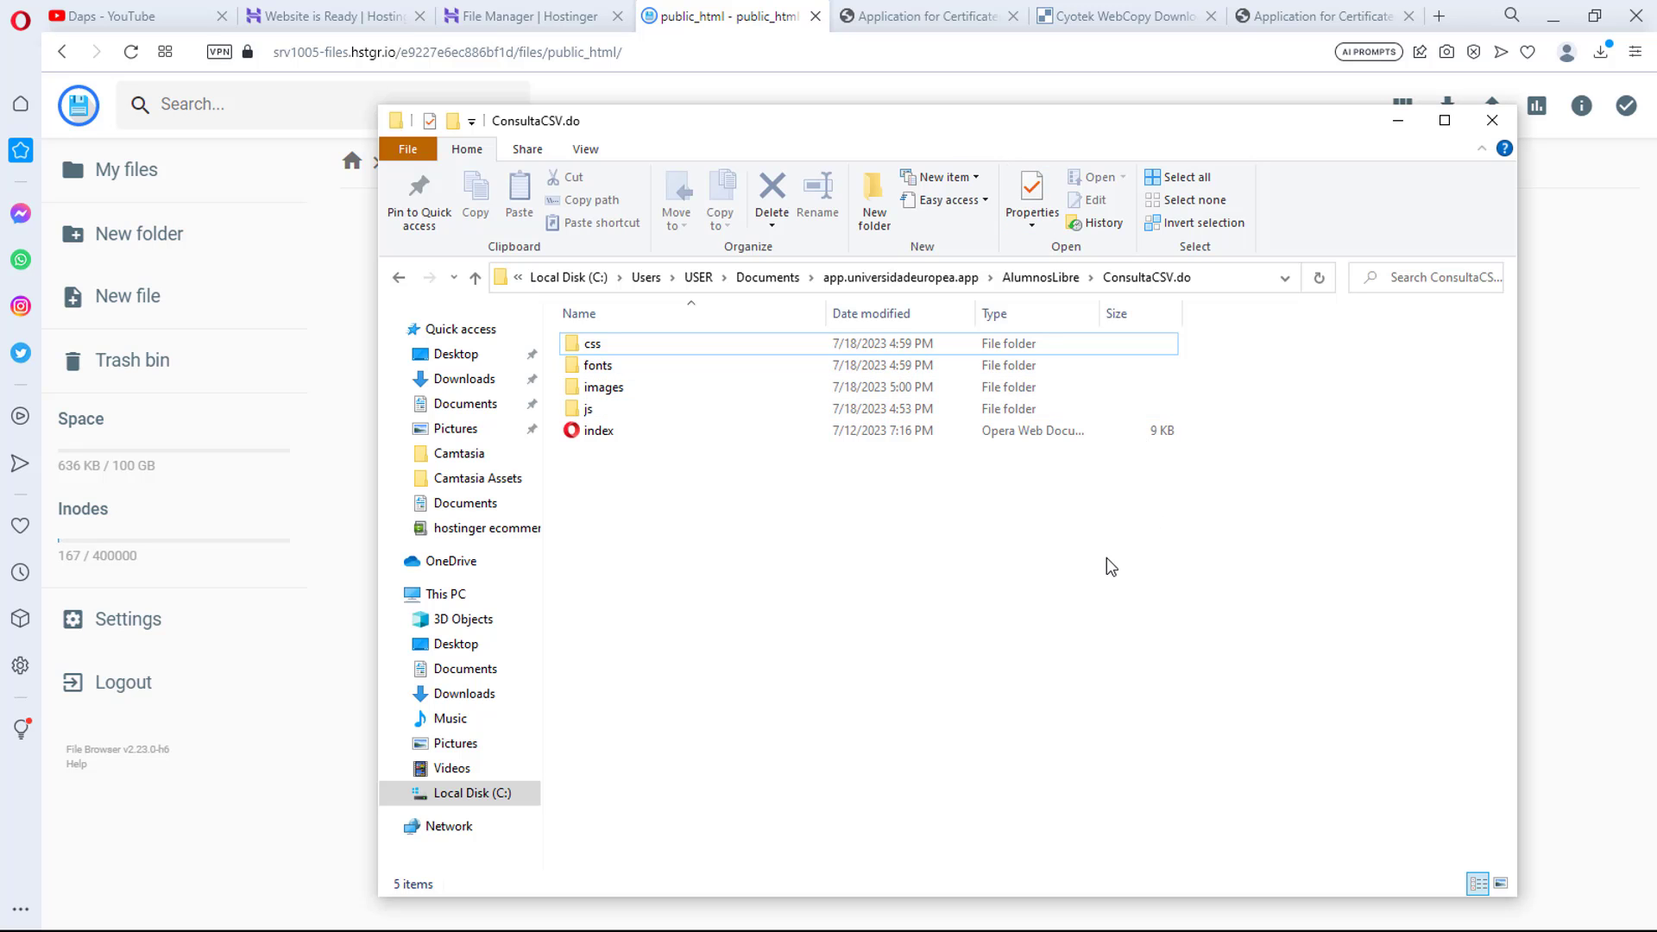
left_click(763, 278)
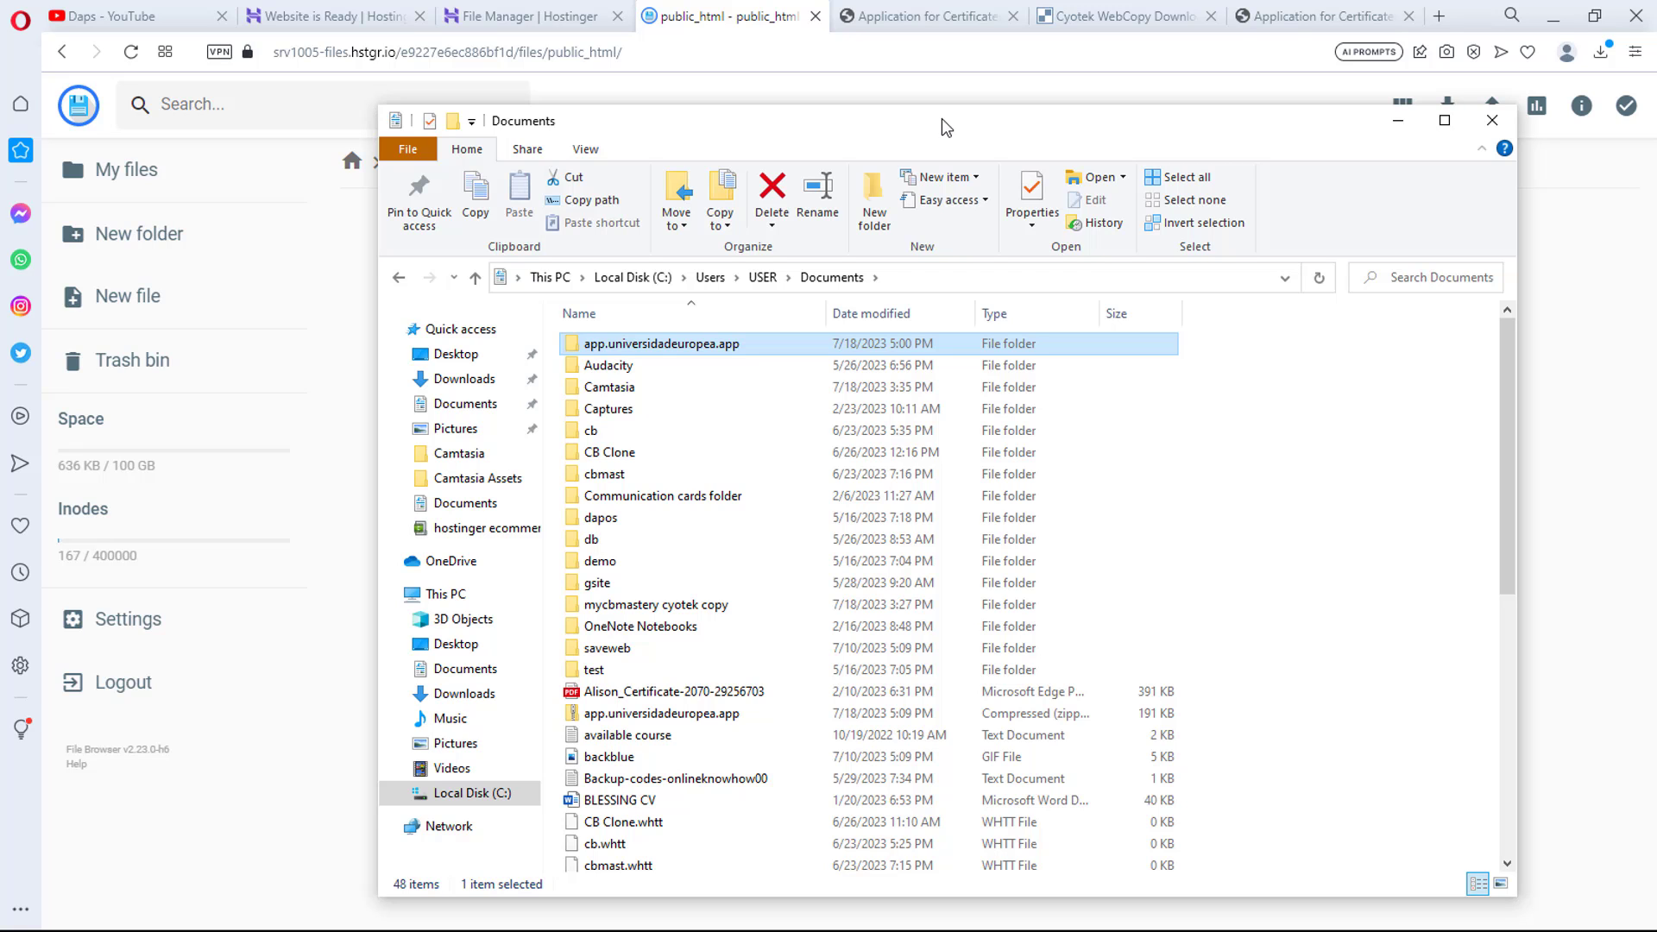
left_click_drag(941, 133, 498, 91)
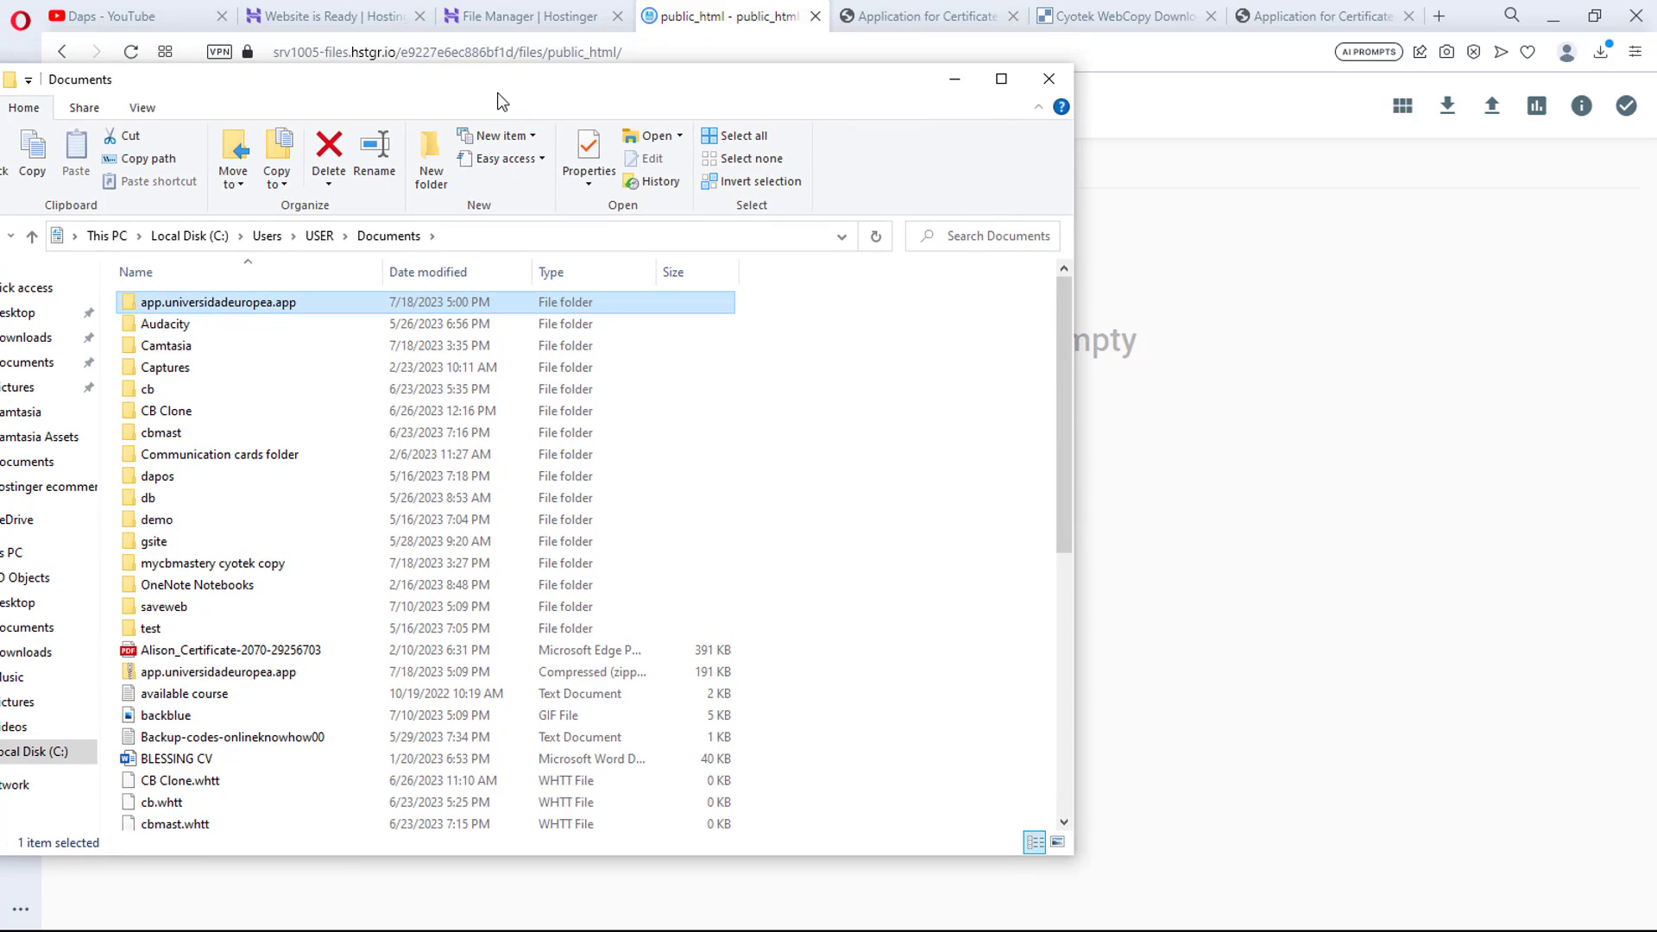
left_click_drag(229, 673, 1274, 518)
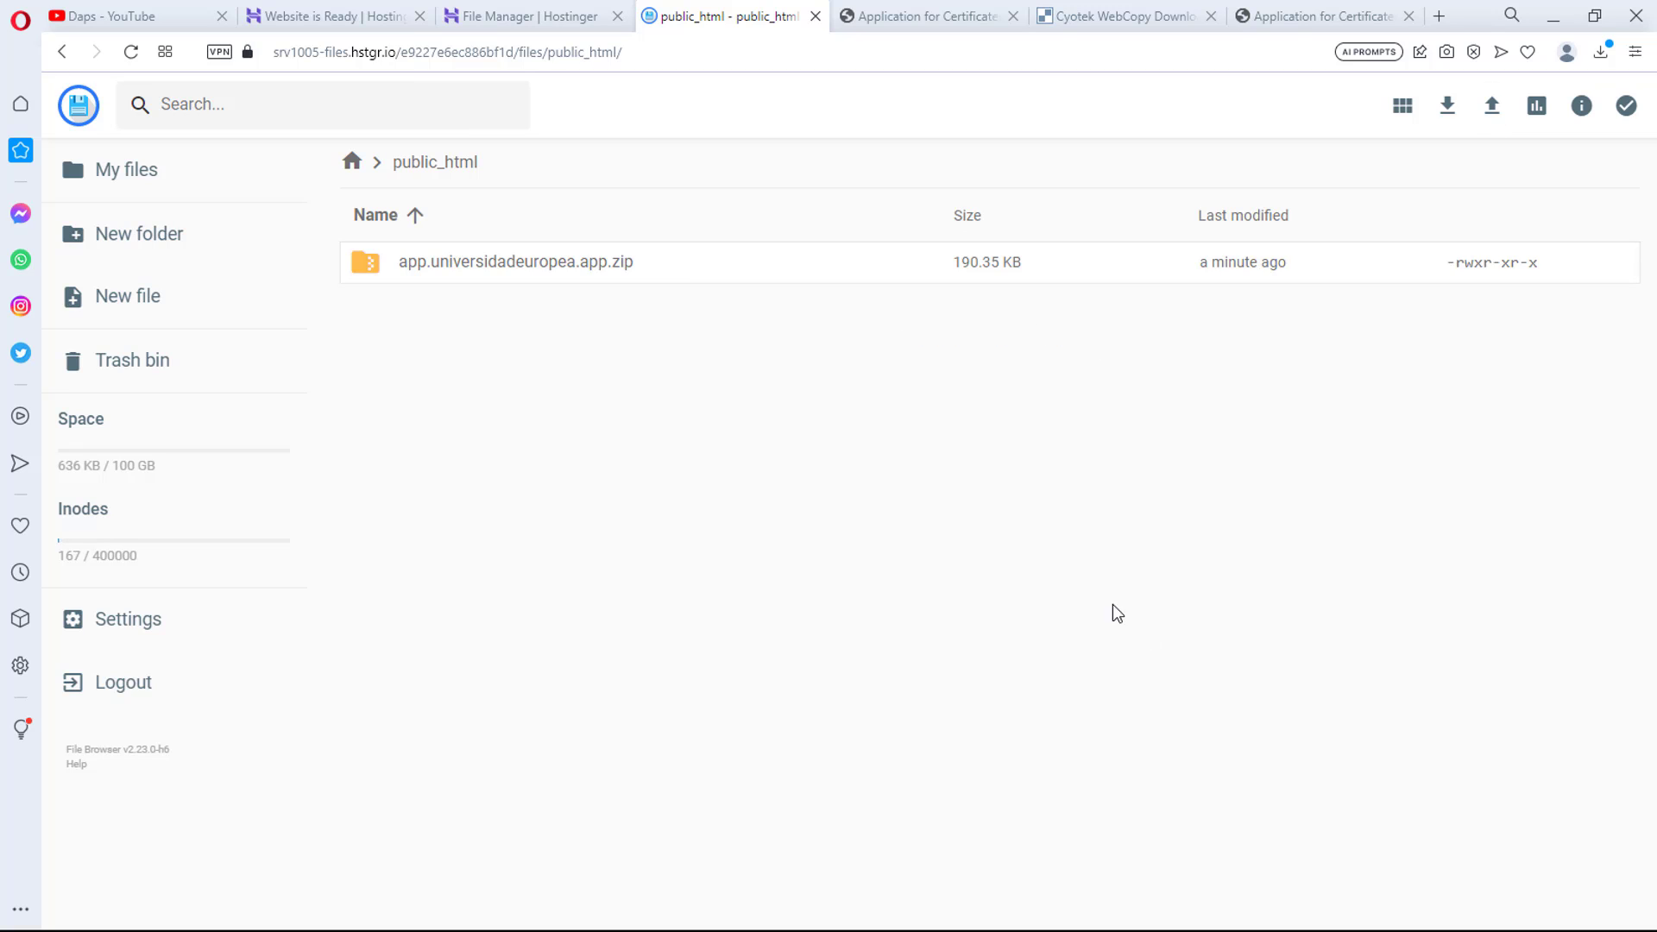
Extract app.universidadeuropea.app.zip within public_html into a folder named daps
left_click(557, 270)
right_click(554, 268)
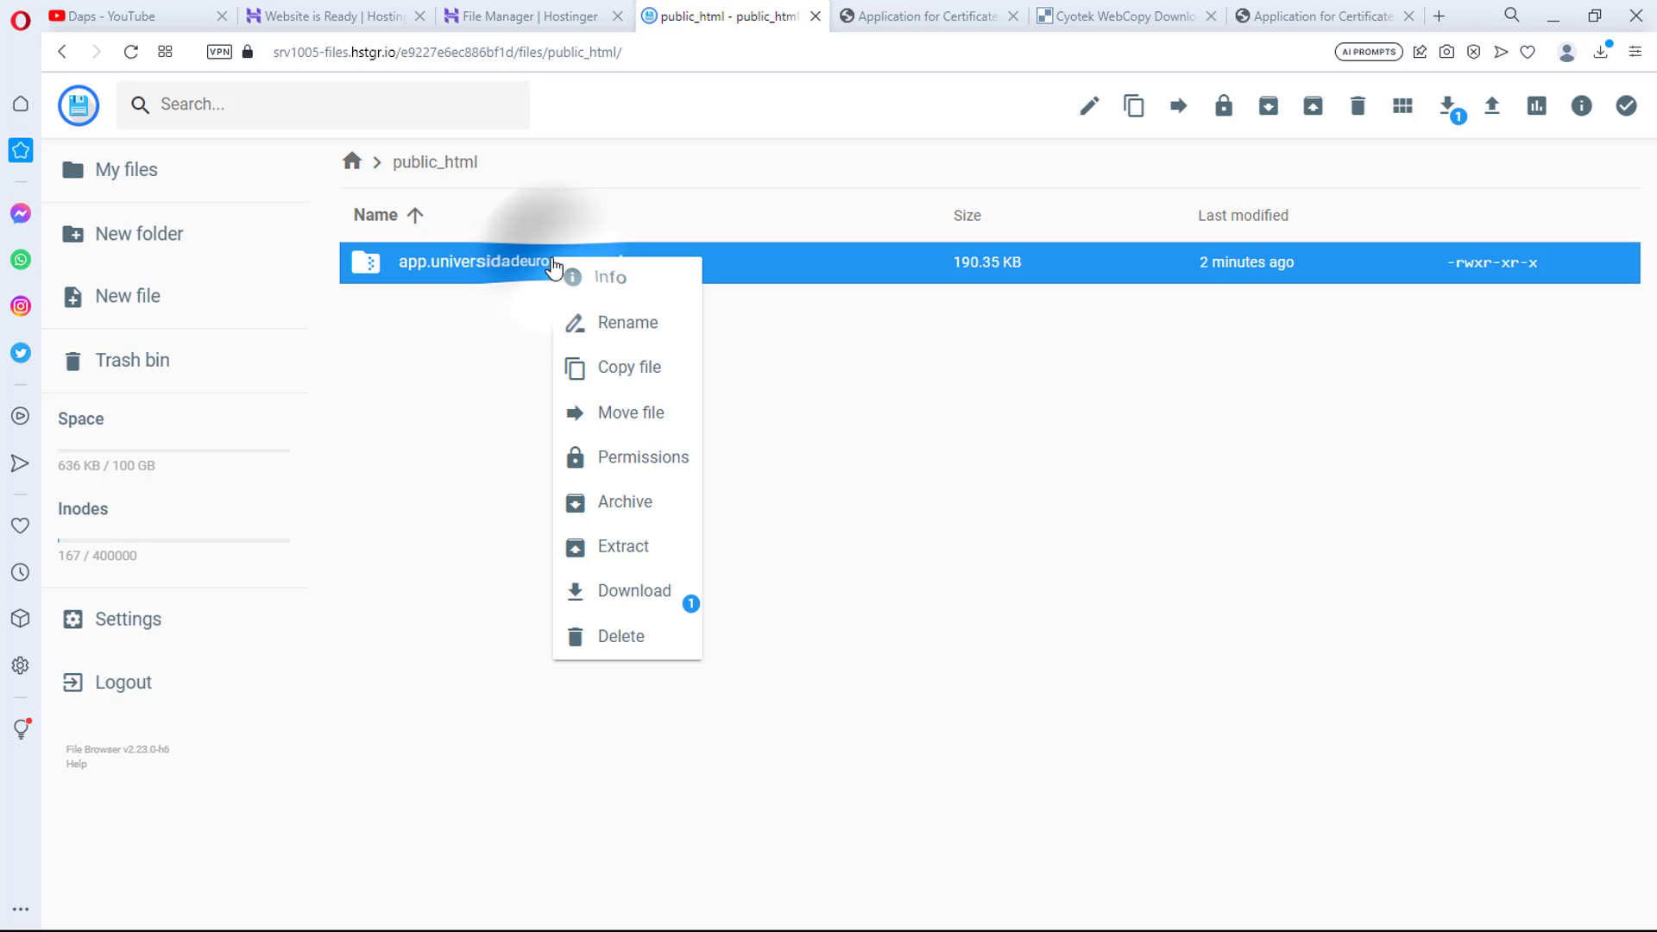
left_click(642, 556)
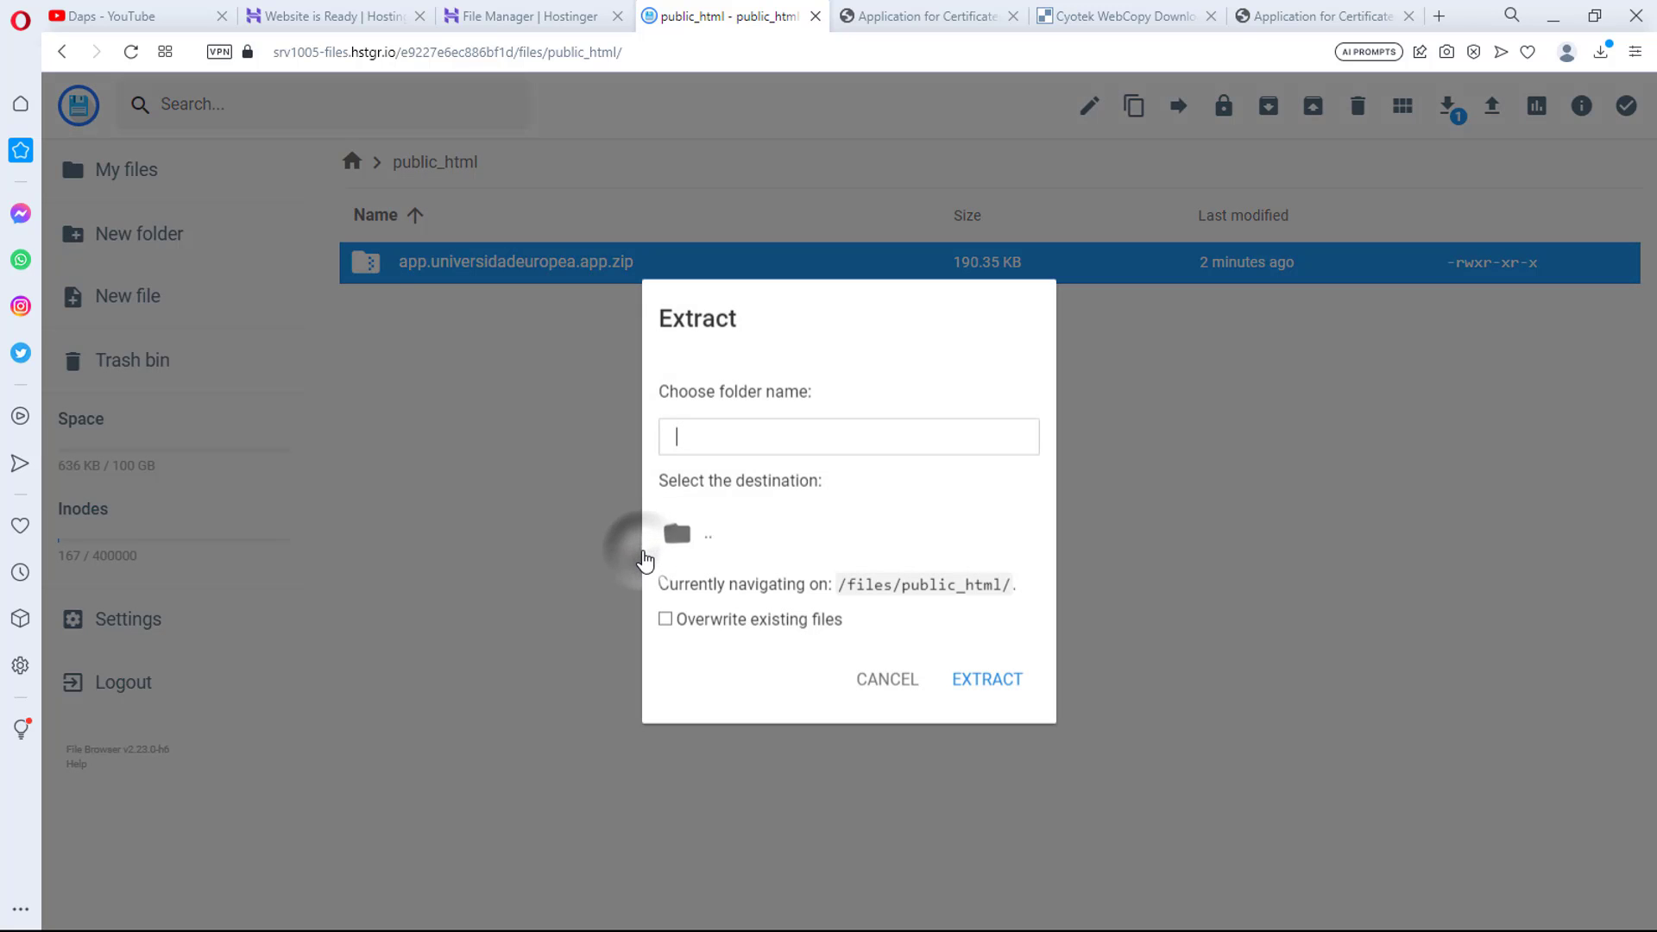
left_click(715, 437)
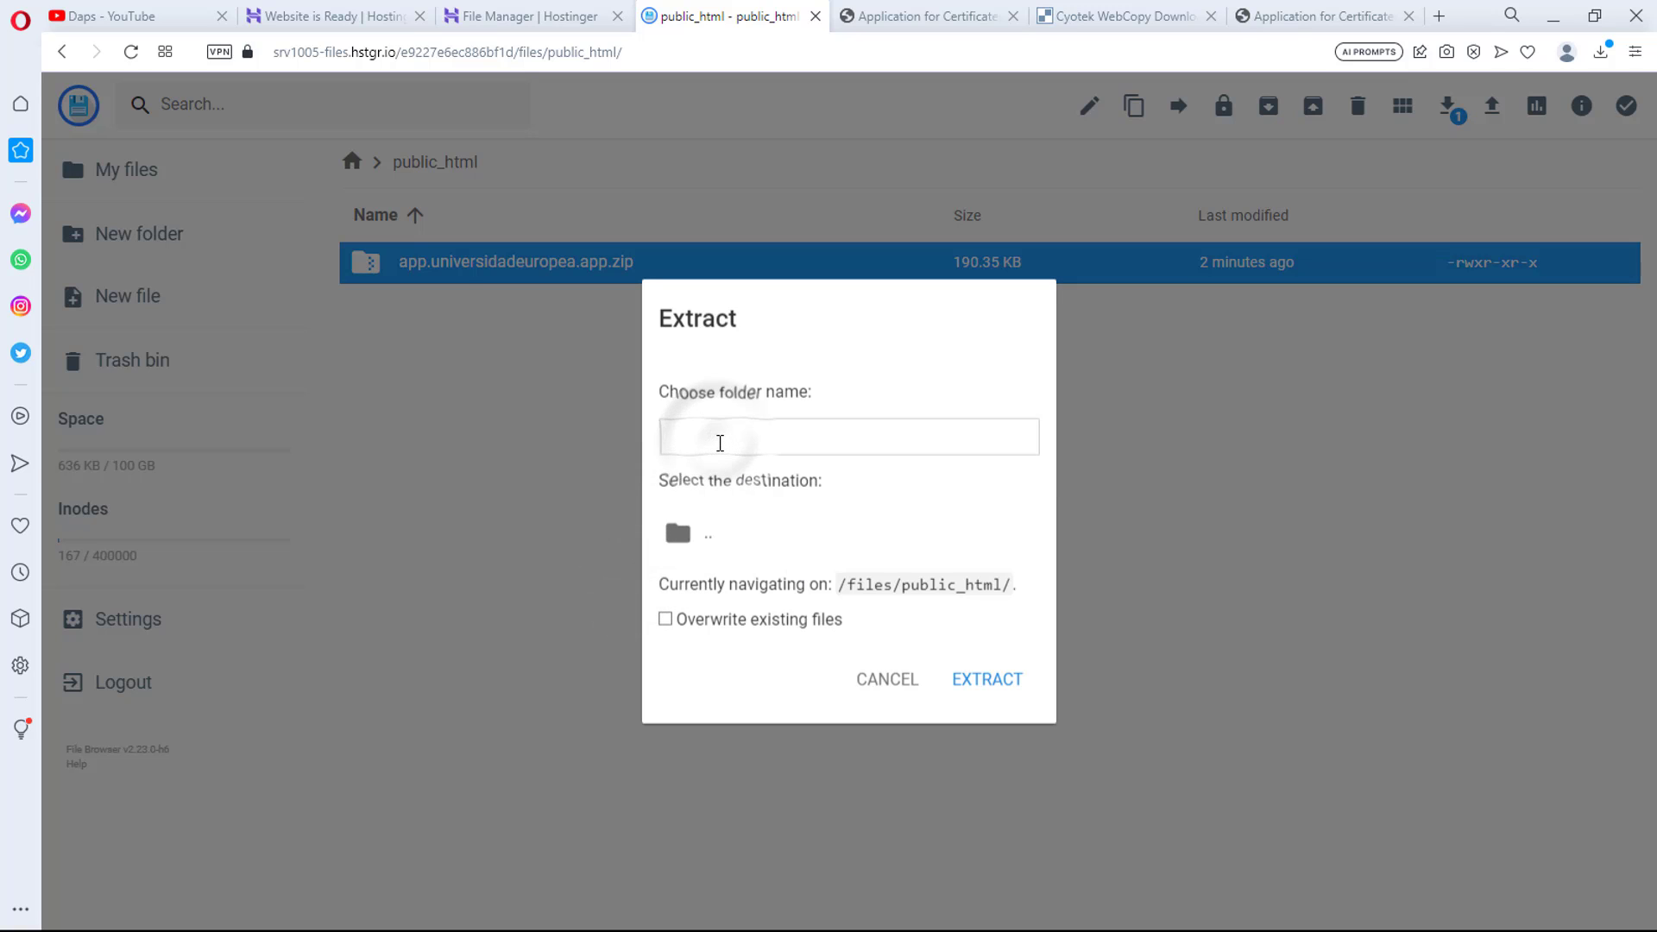
type("daps")
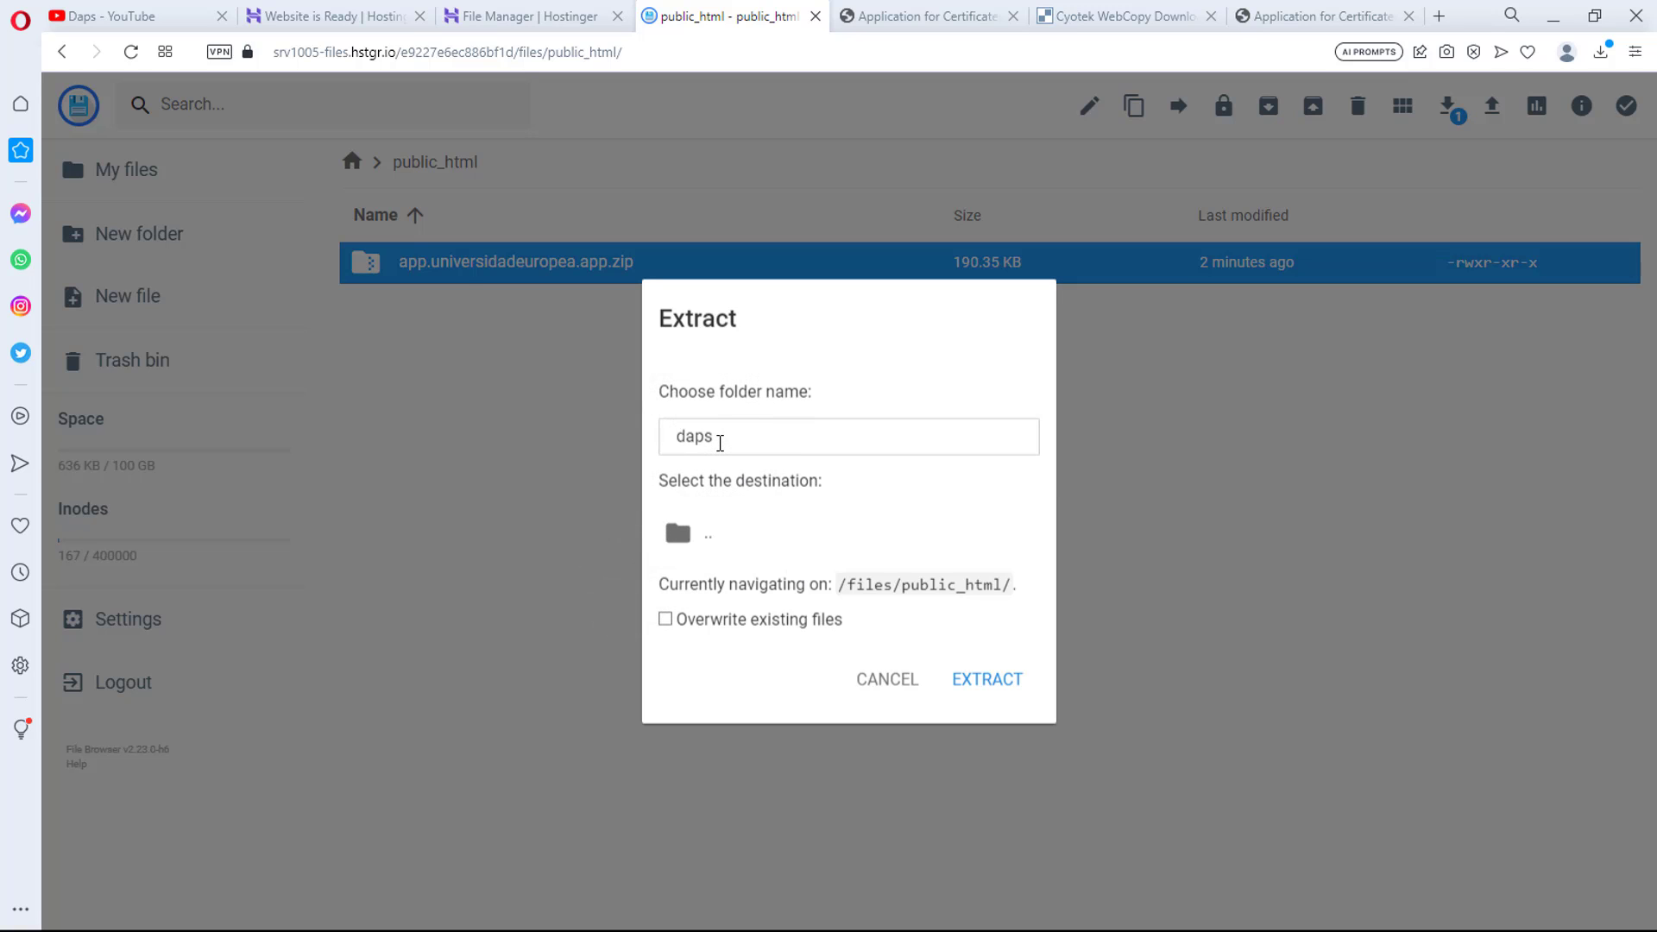
left_click(975, 678)
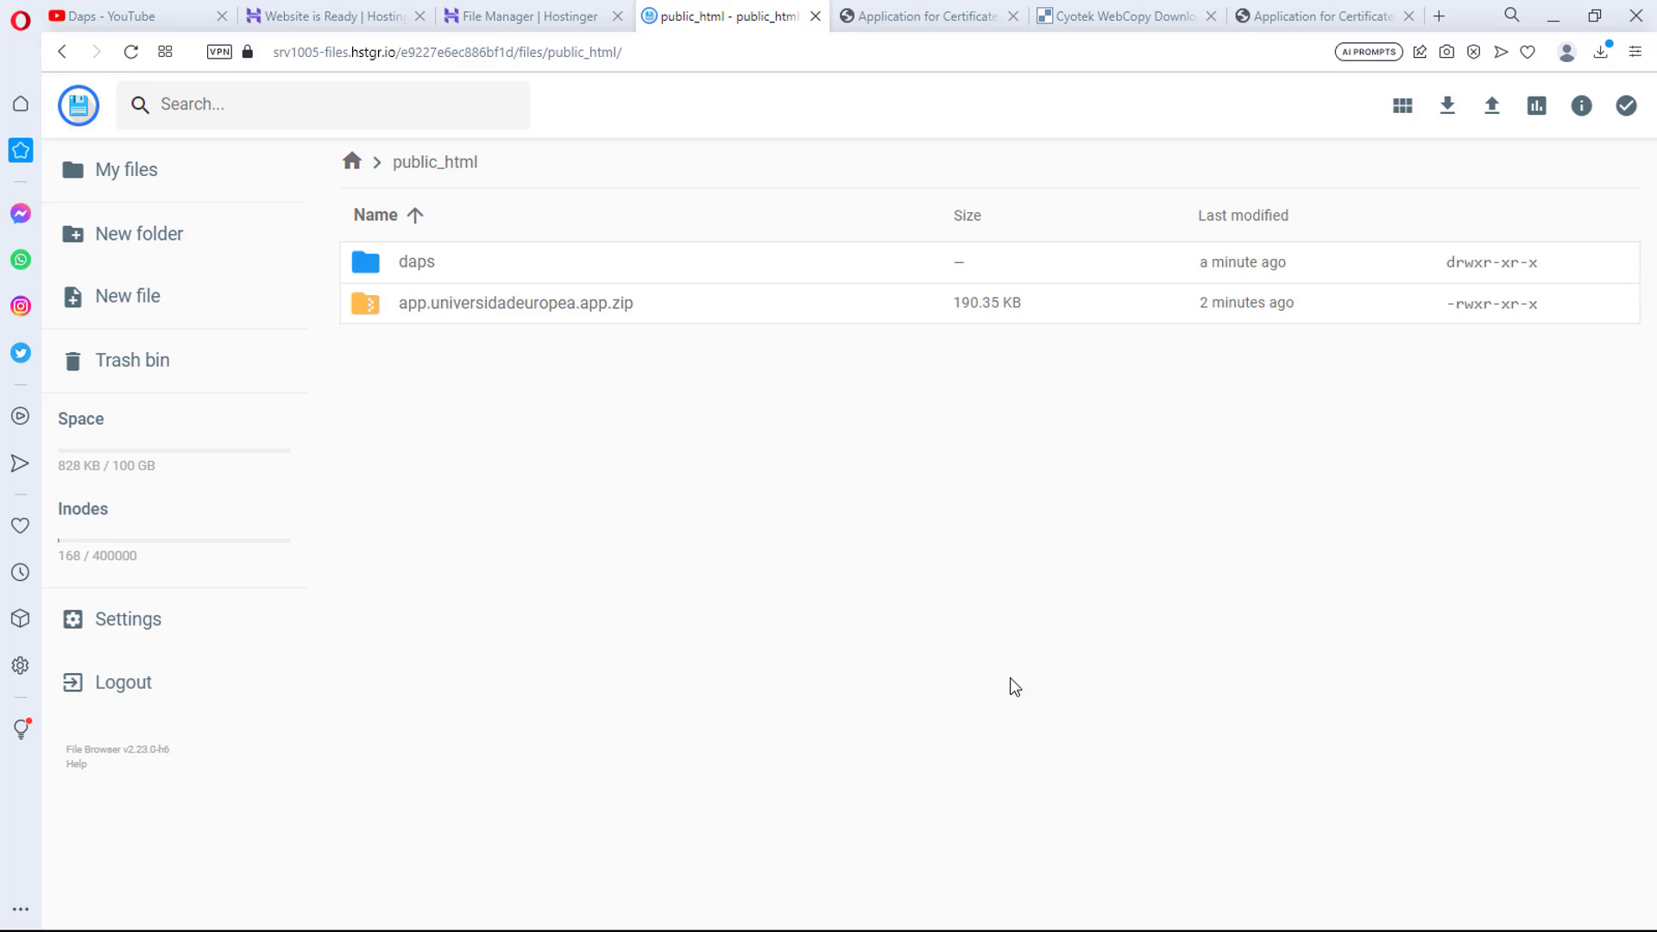
Move all the contents of daps/app.universidadeuropea.app up into the public_html folder
left_click(464, 264)
left_click(466, 268)
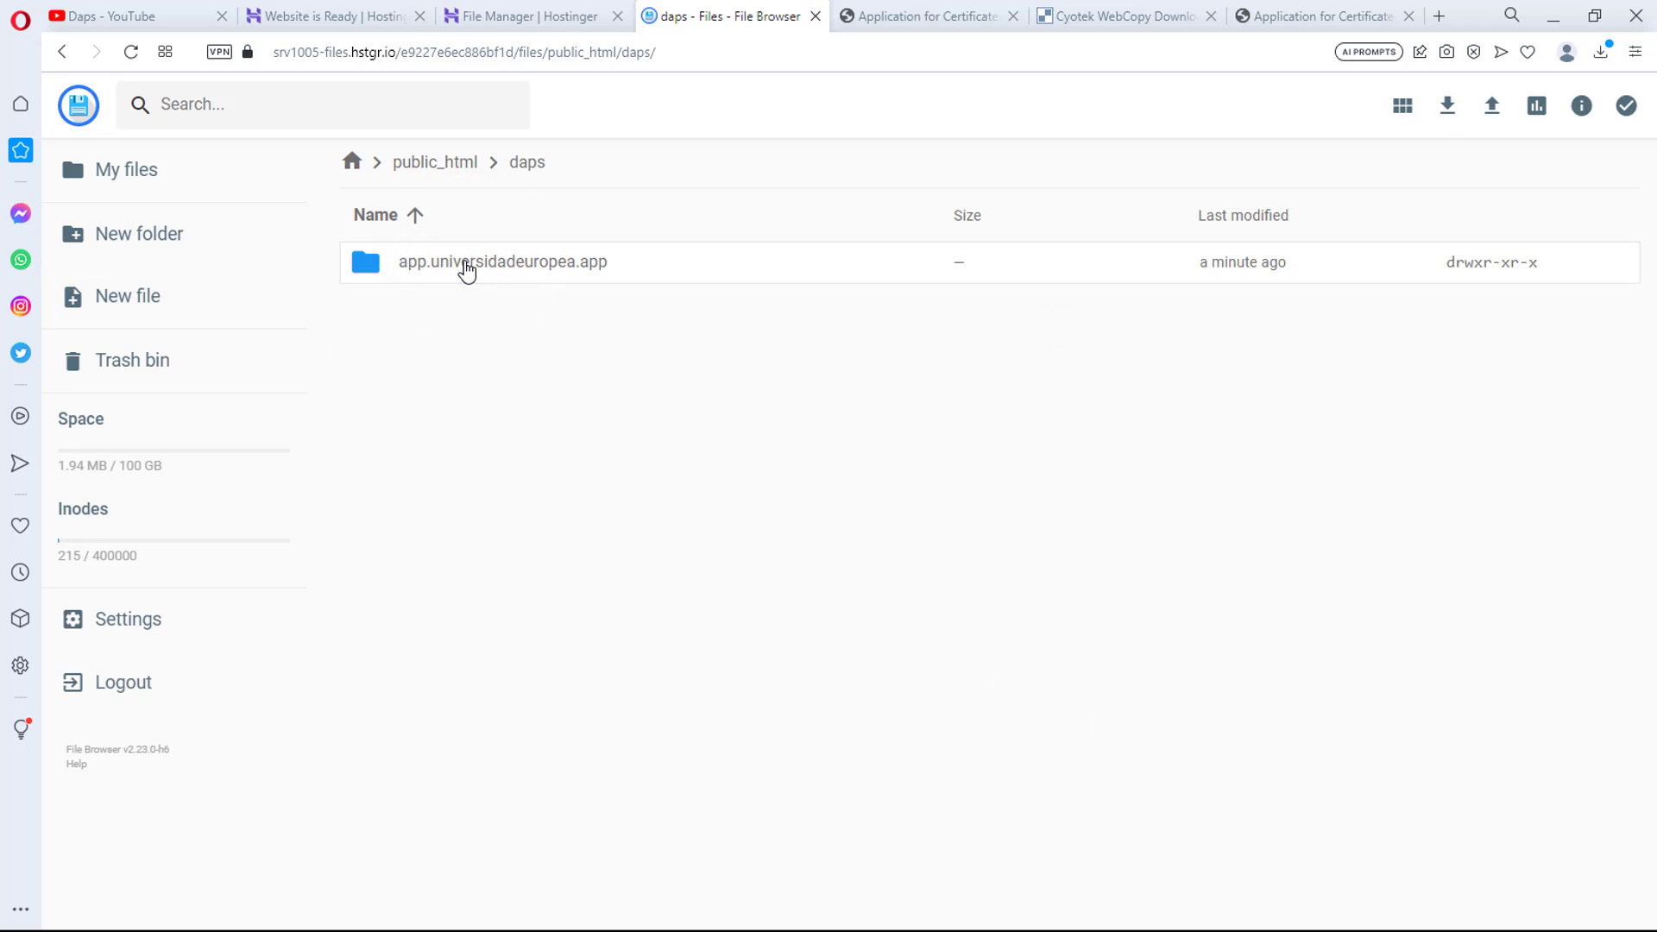
double_click(466, 264)
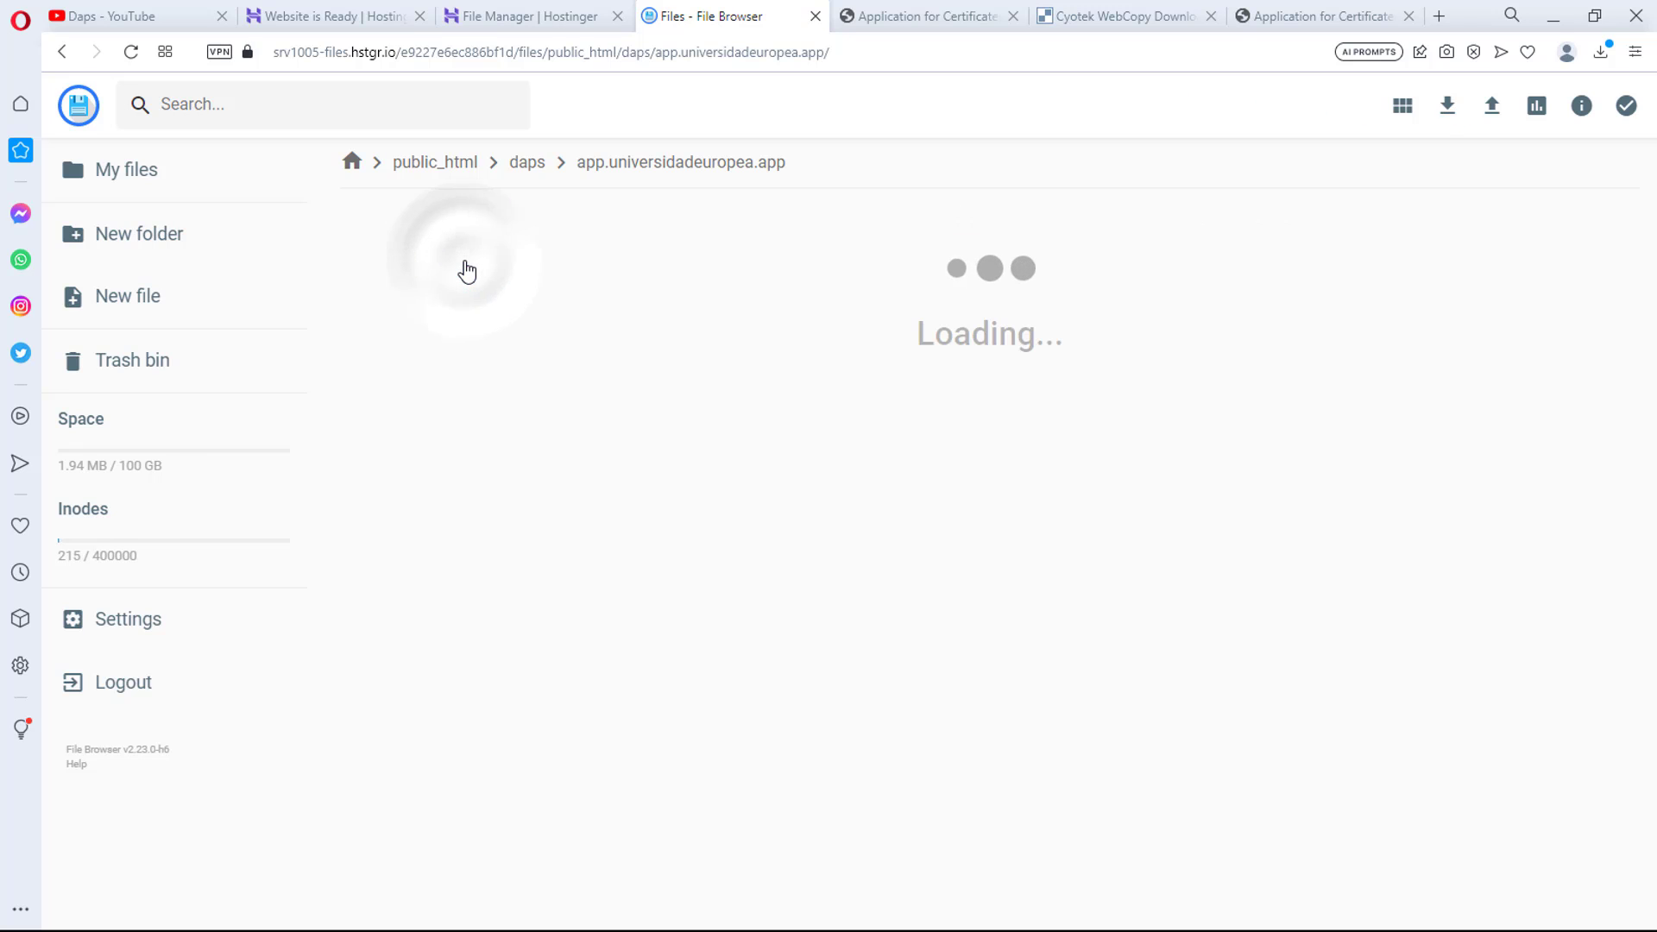
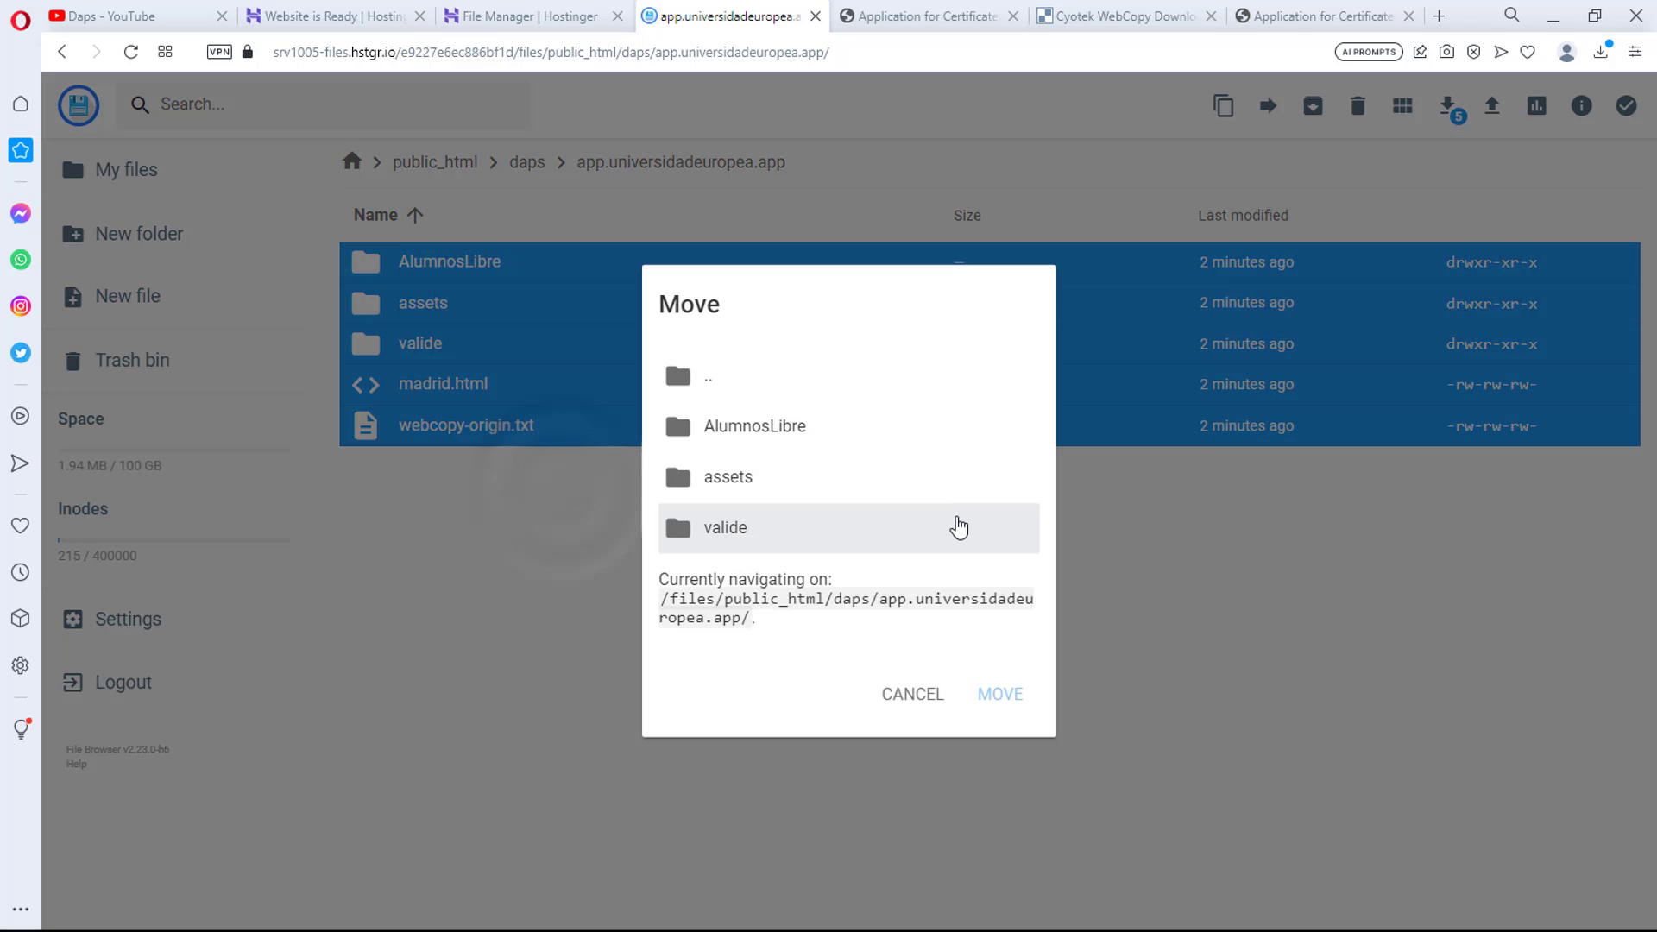
double_click(677, 376)
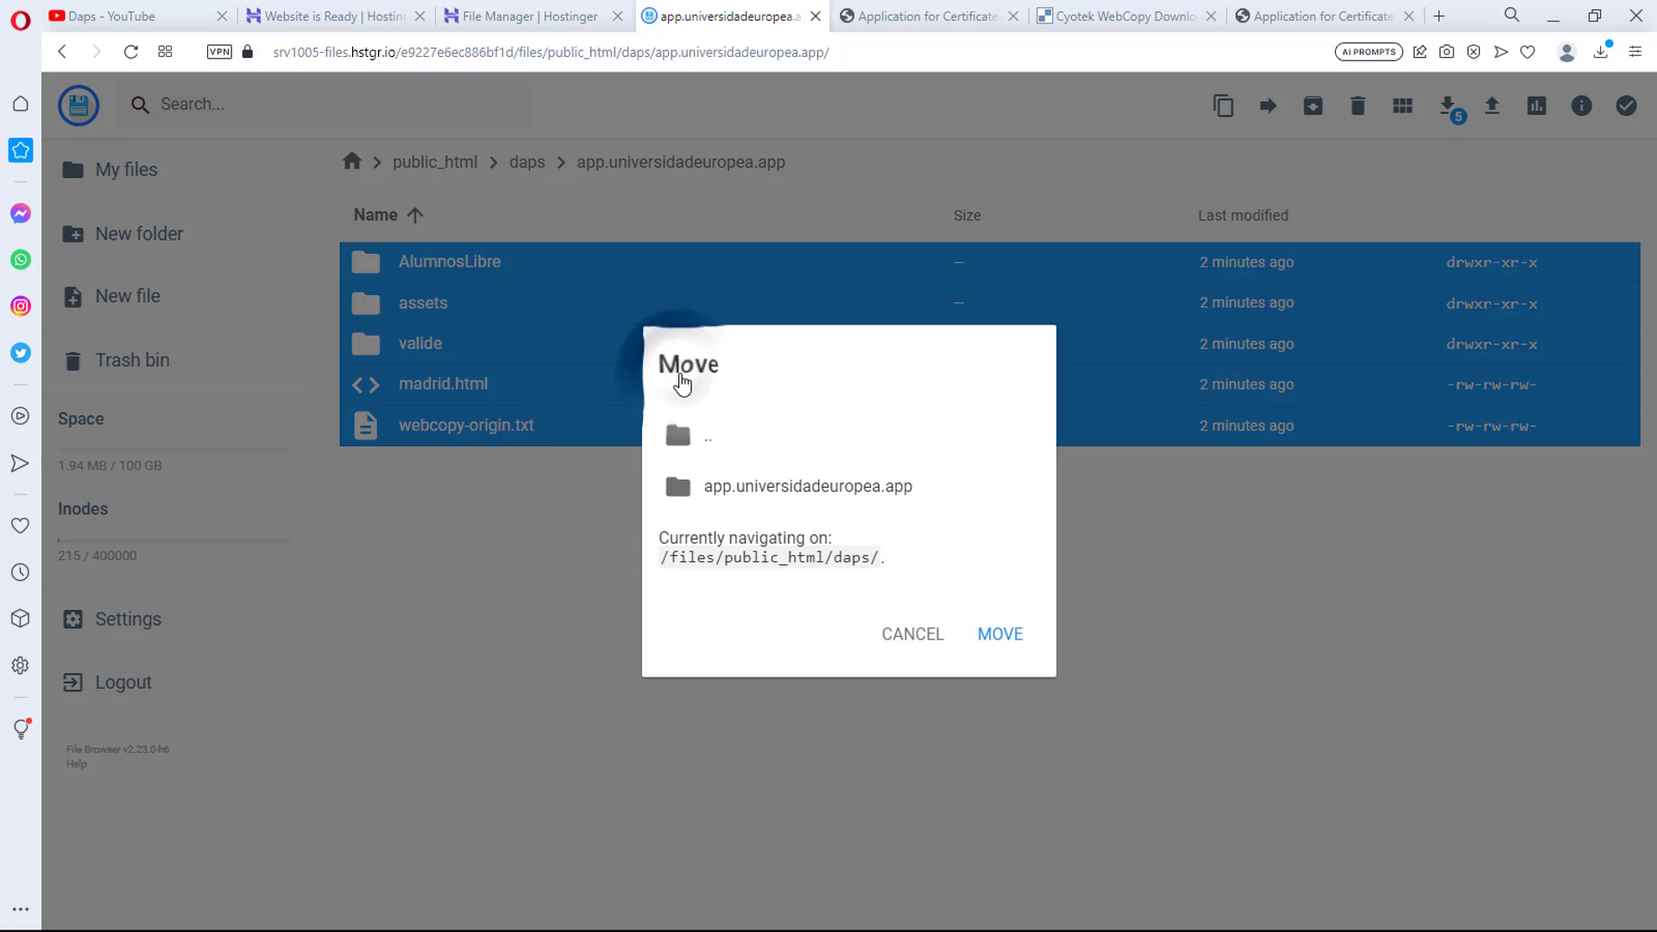
double_click(692, 433)
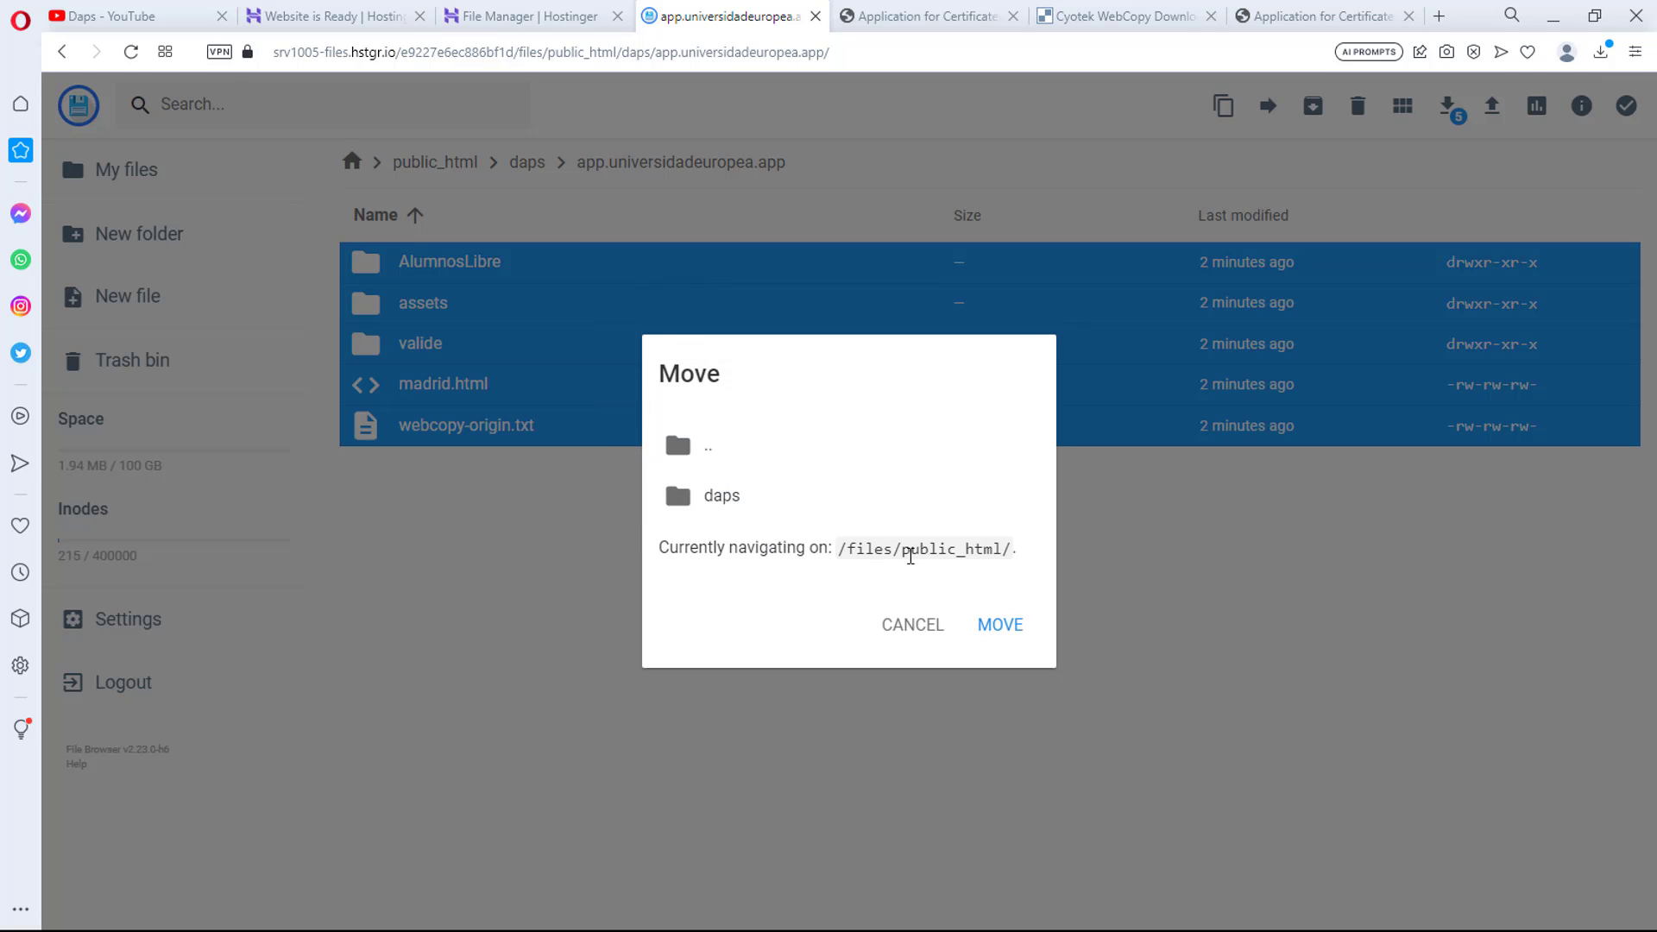
left_click(1009, 628)
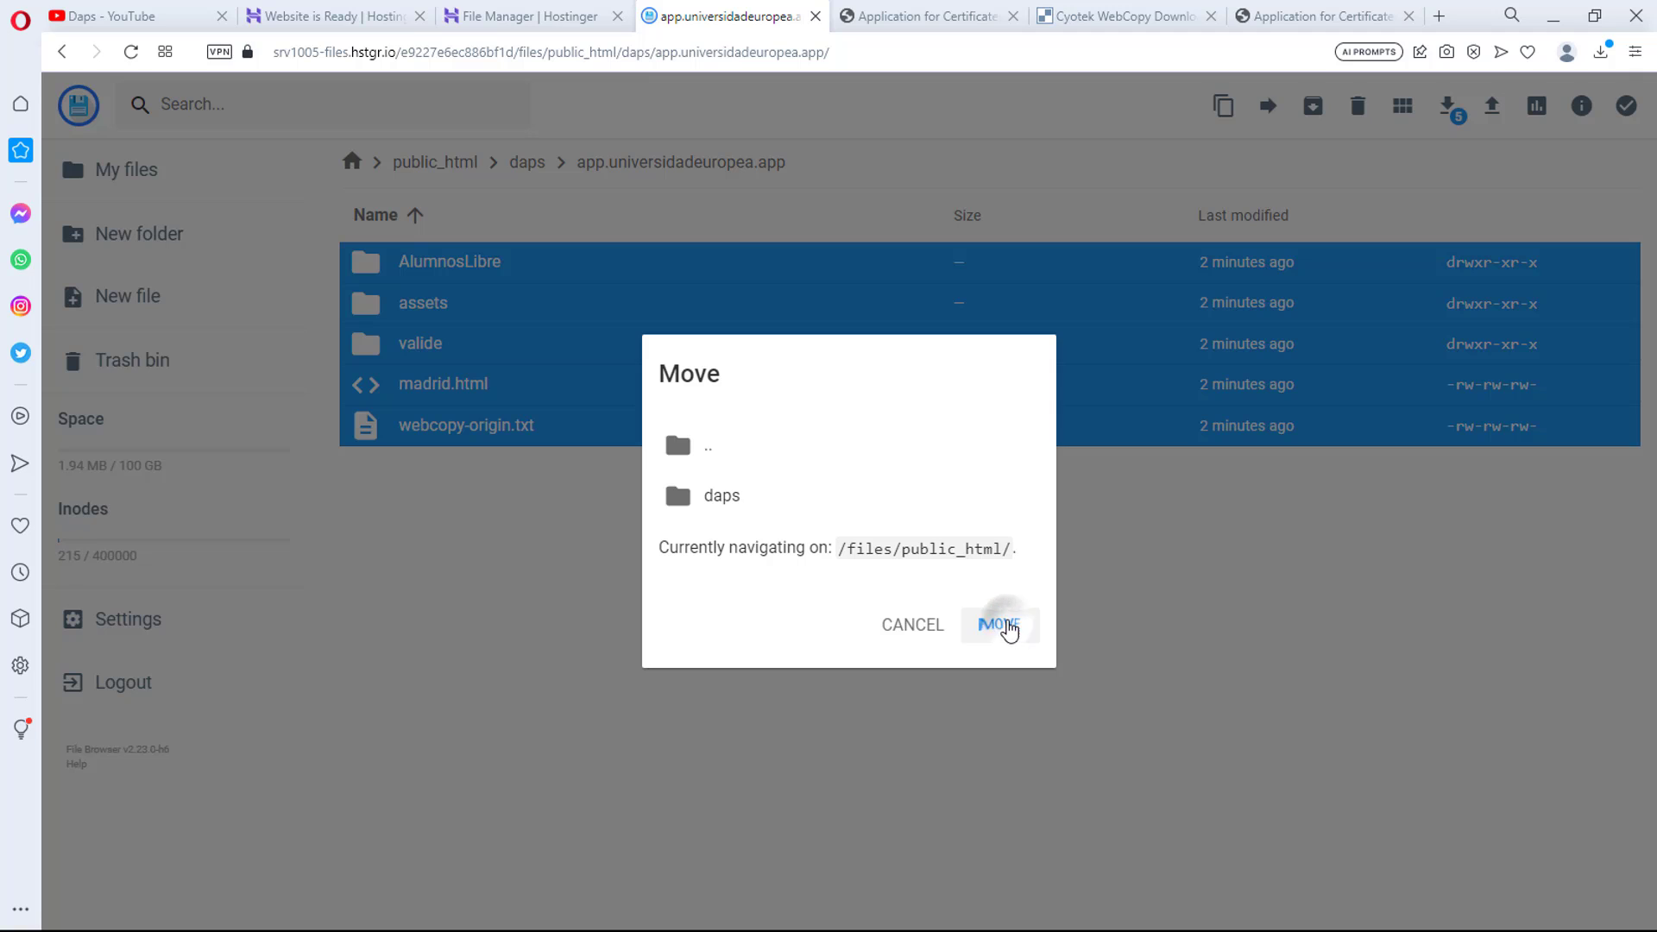
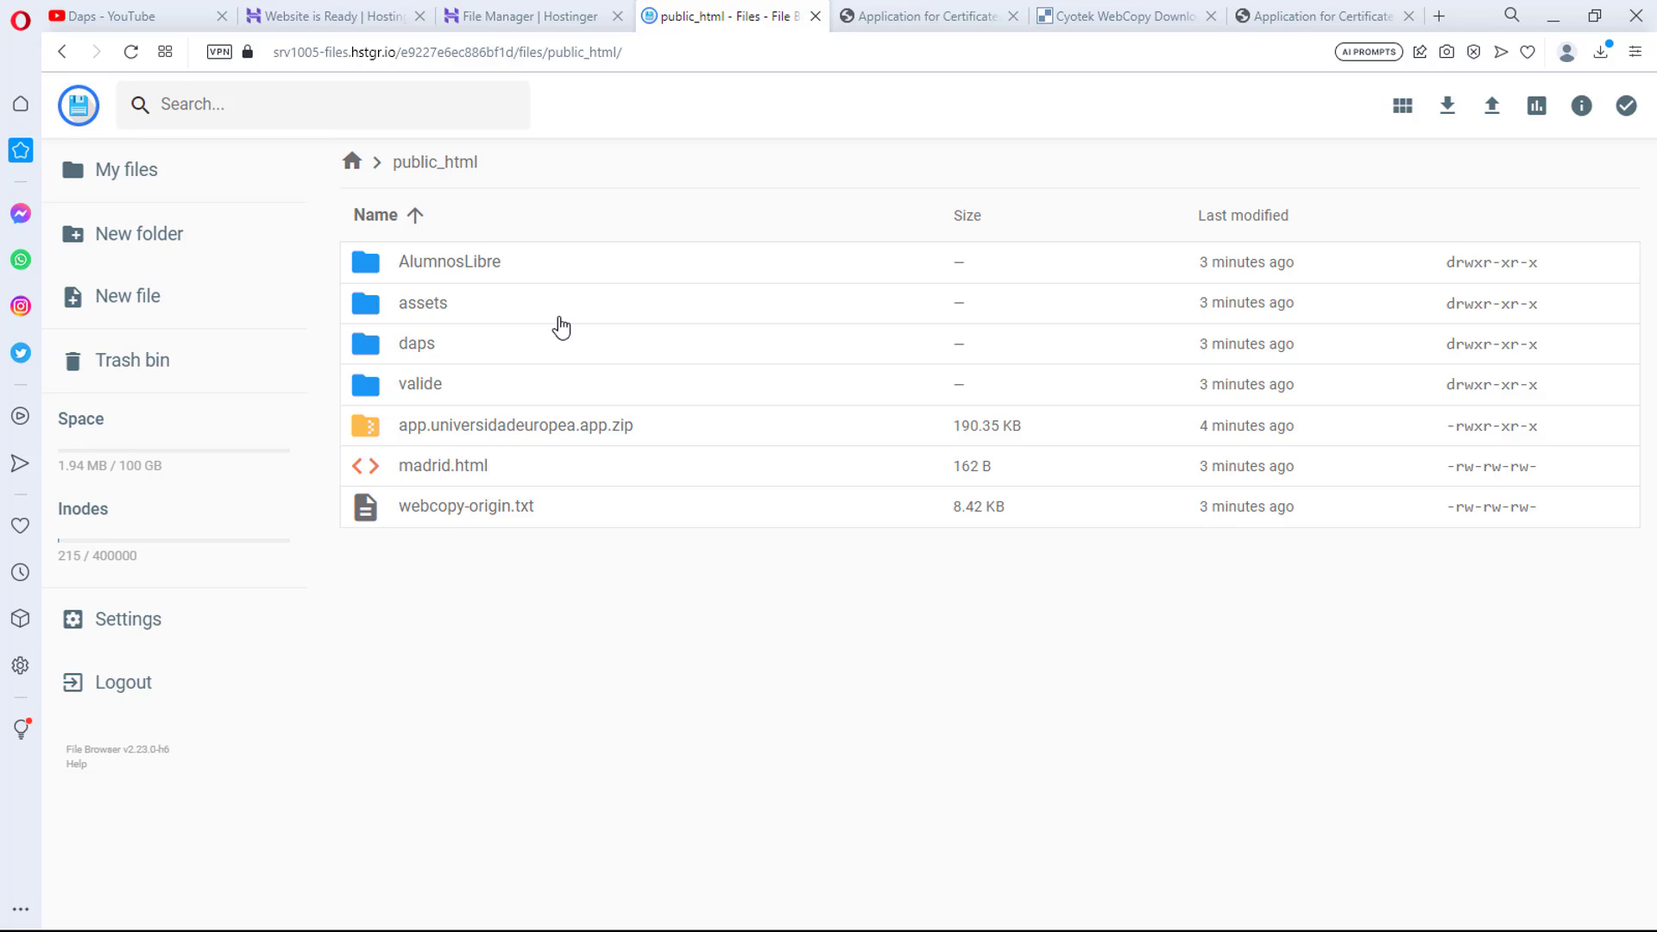
Open the AlumnosLibre/ConsultaCSV.do folder containing index.htm and copy its path from AlumnosLibre onward
left_click(430, 270)
double_click(430, 270)
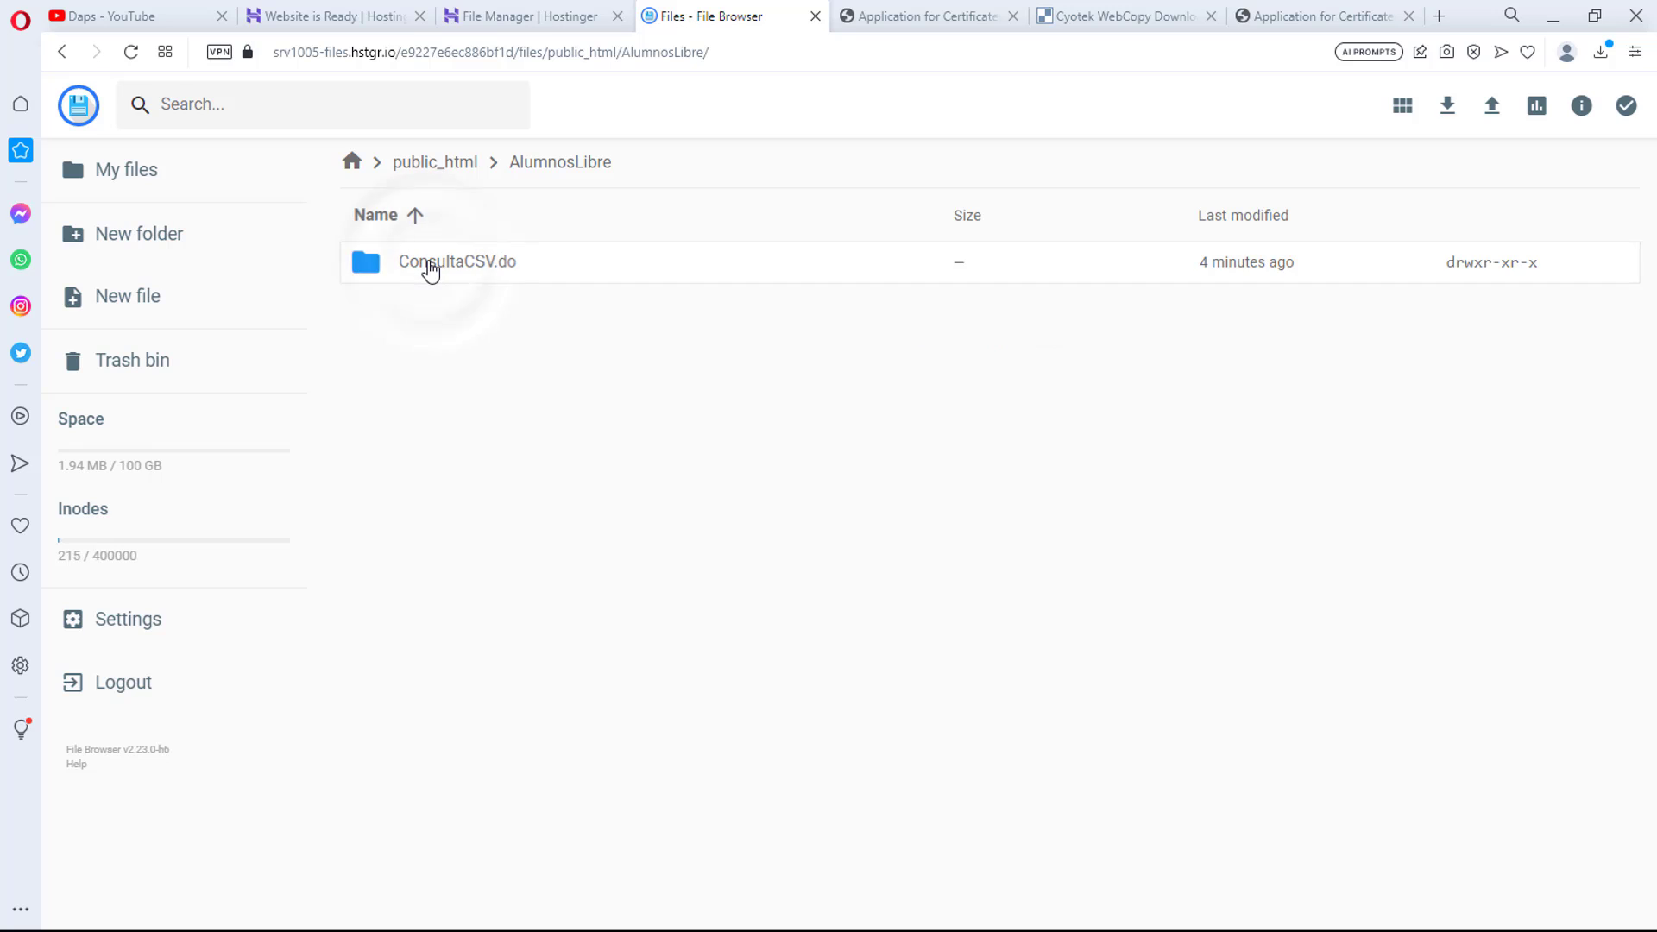
left_click(430, 271)
double_click(430, 270)
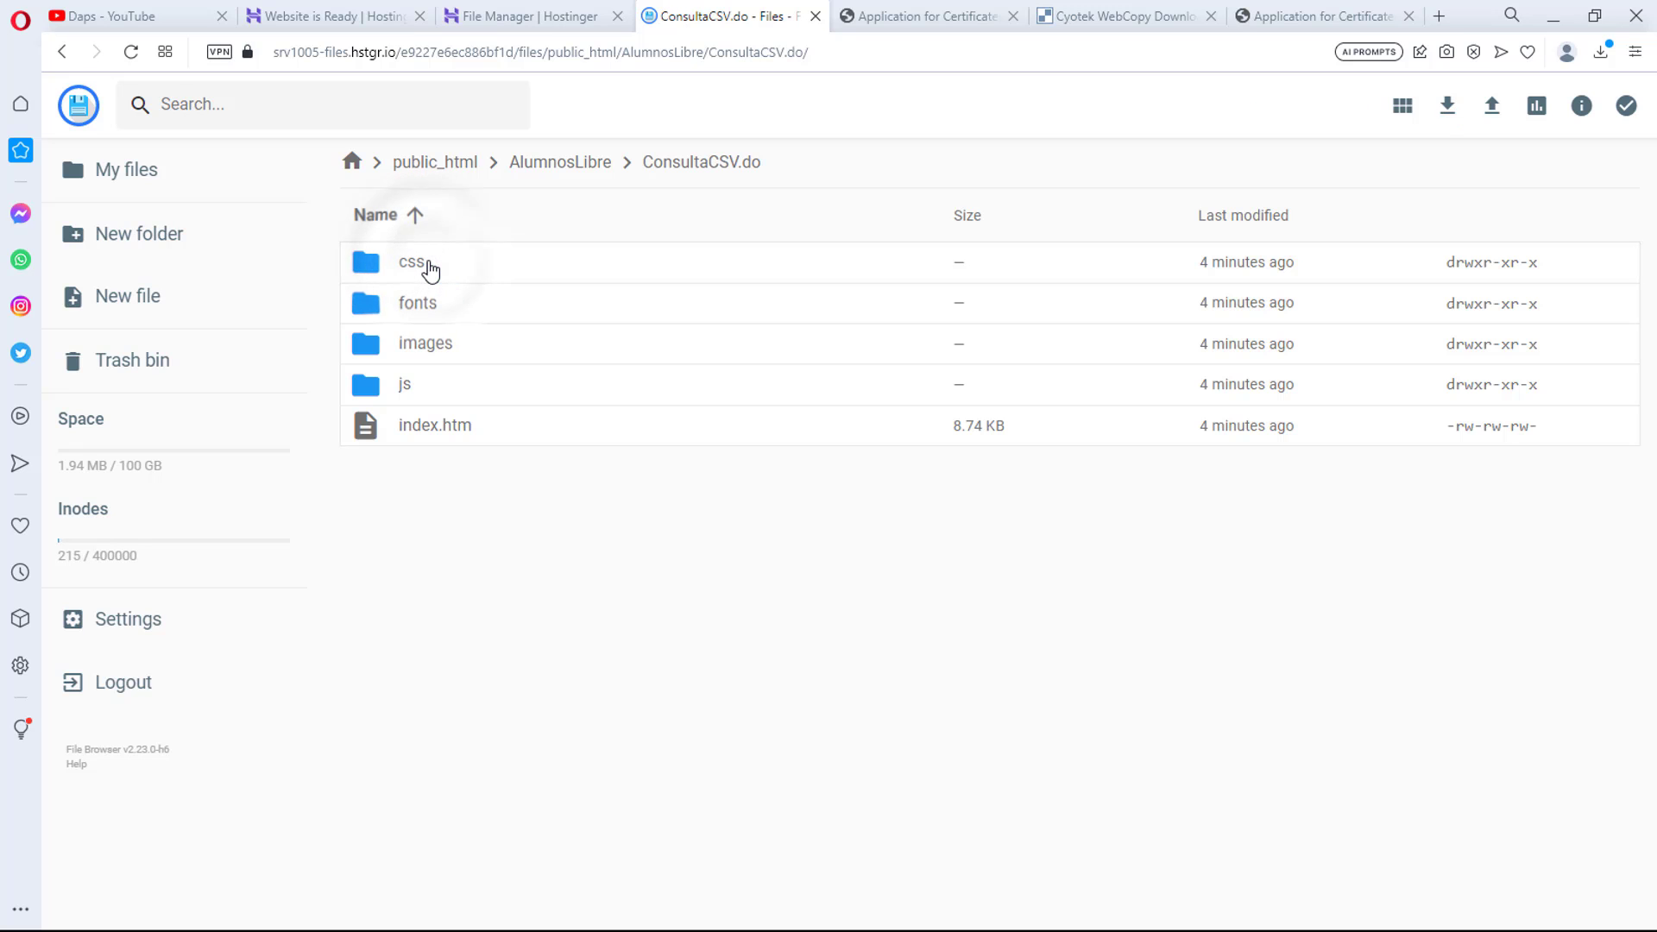
left_click(448, 428)
left_click_drag(794, 163, 506, 172)
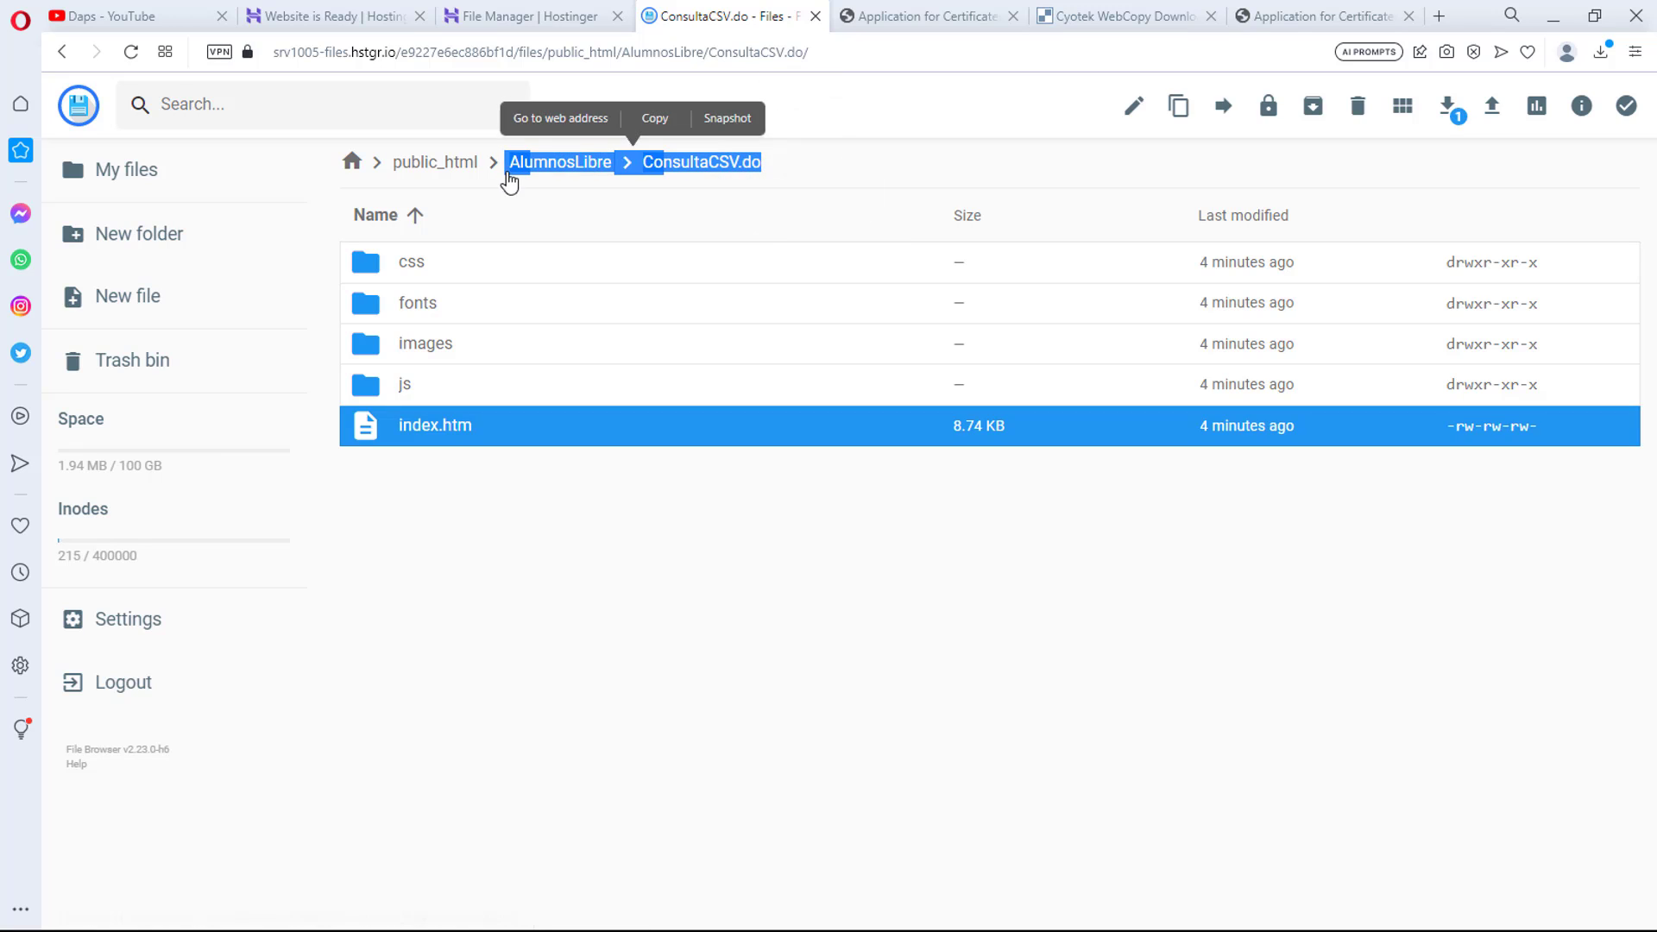
left_click(656, 119)
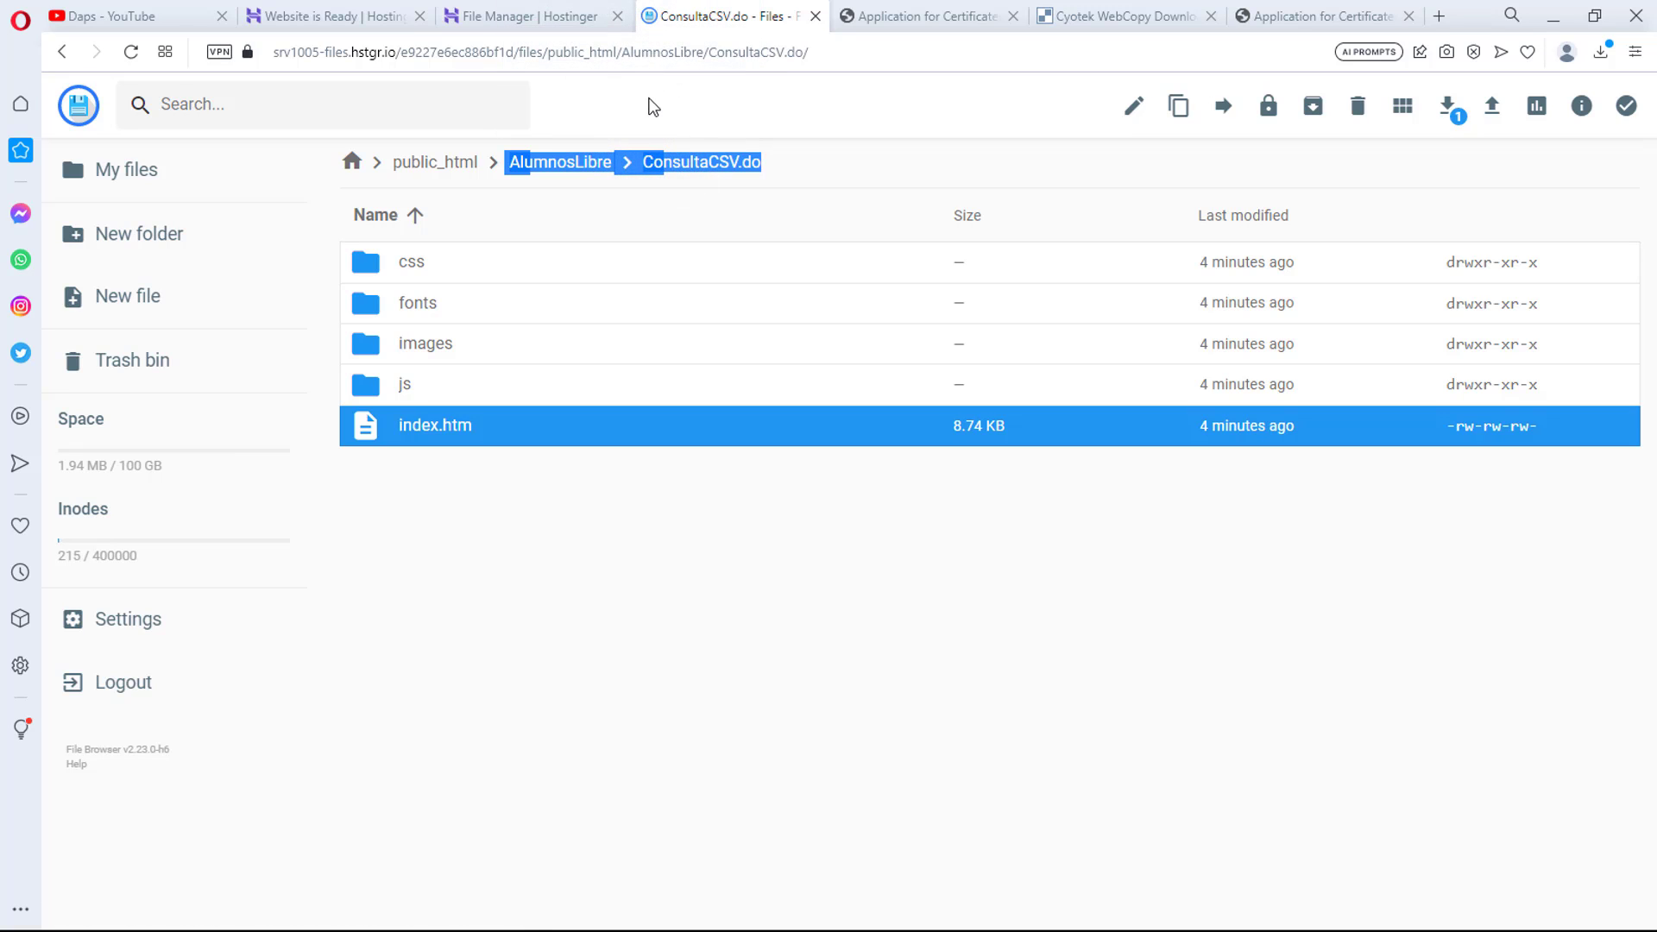
Load dapsbrook.com/AlumnosLibre/ConsultaCSV.do in a new browser window, using the copied path with its stray arrow text removed
key("ctrl+n")
left_click(294, 52)
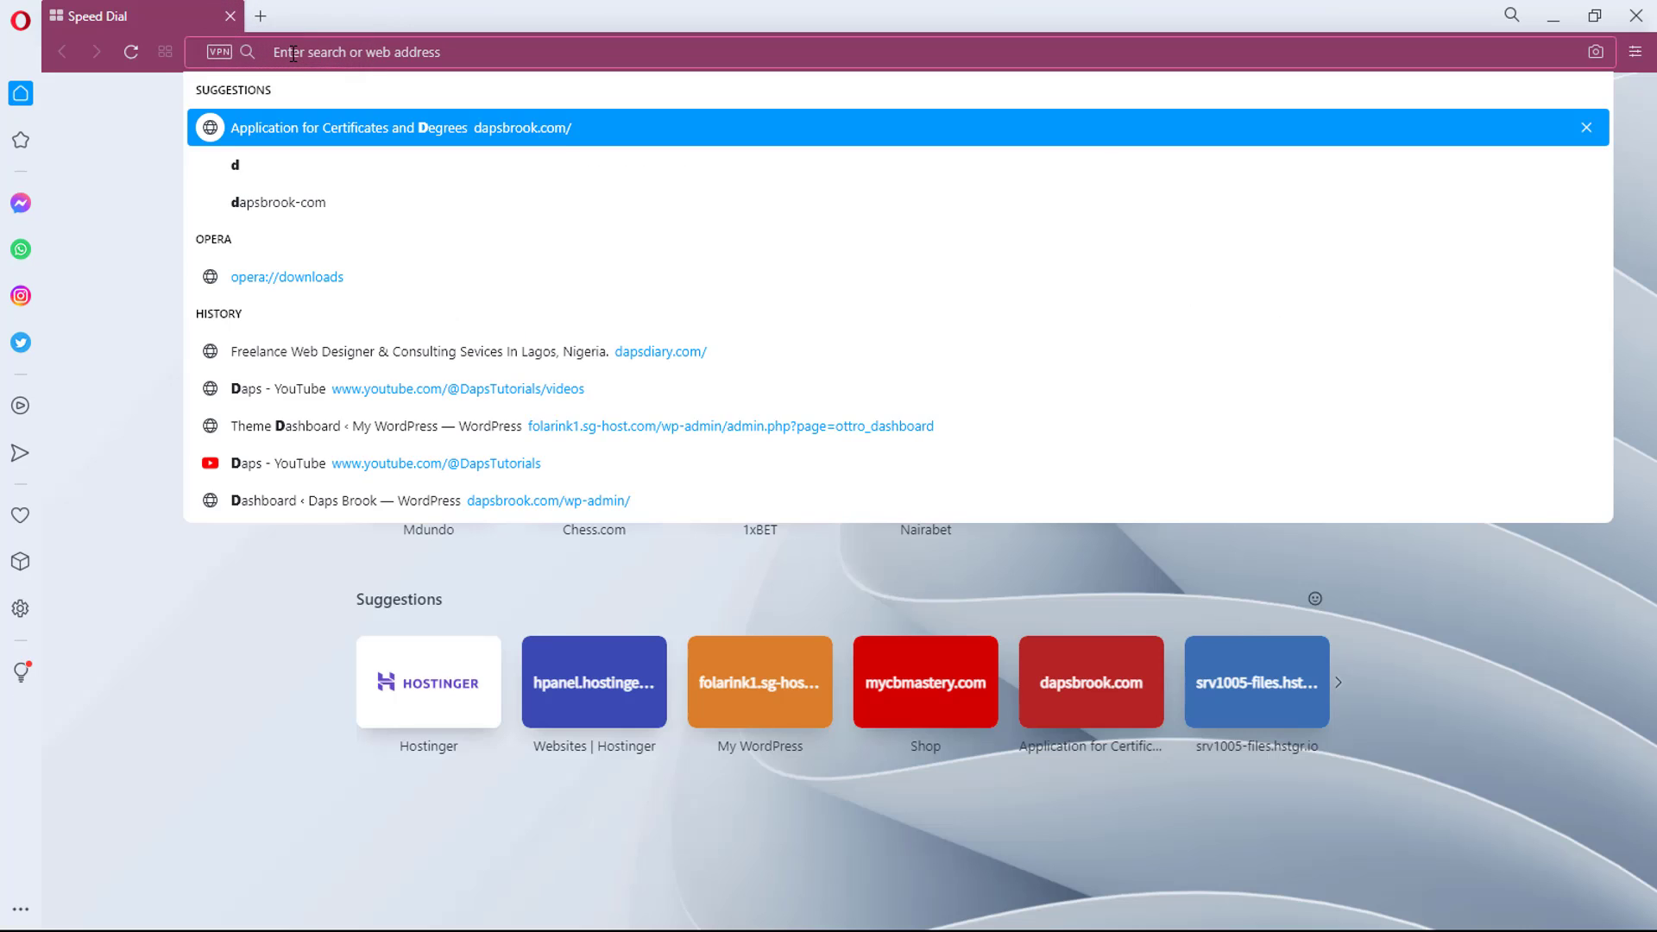
type("daps")
key("End")
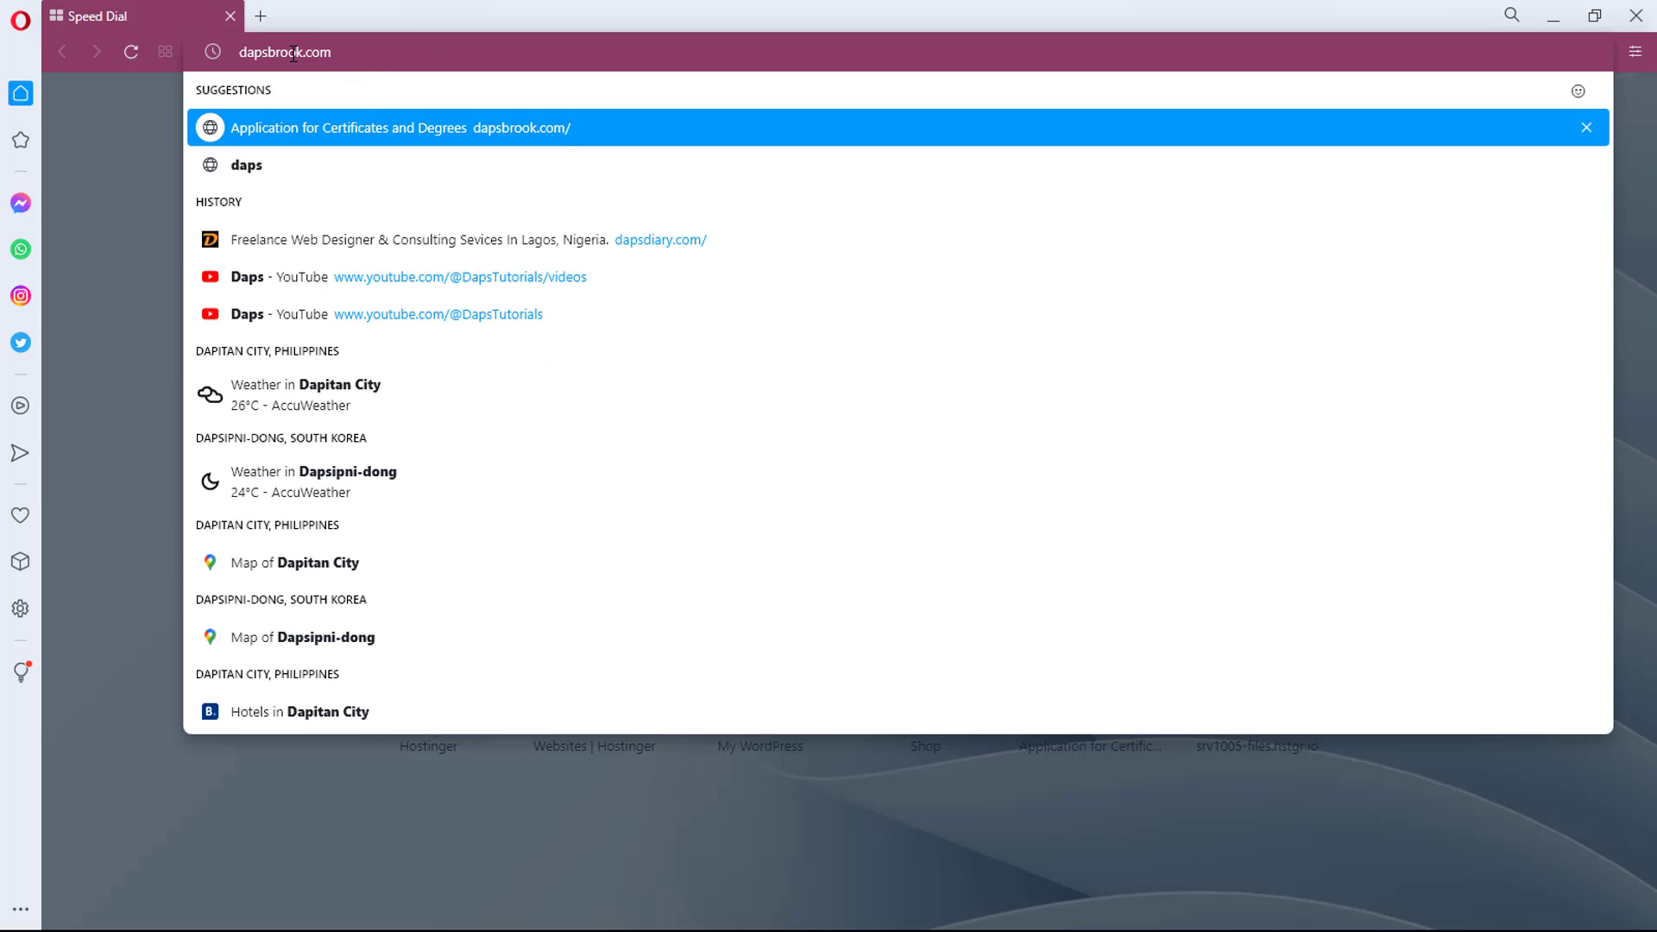
type("/")
key("ctrl+v")
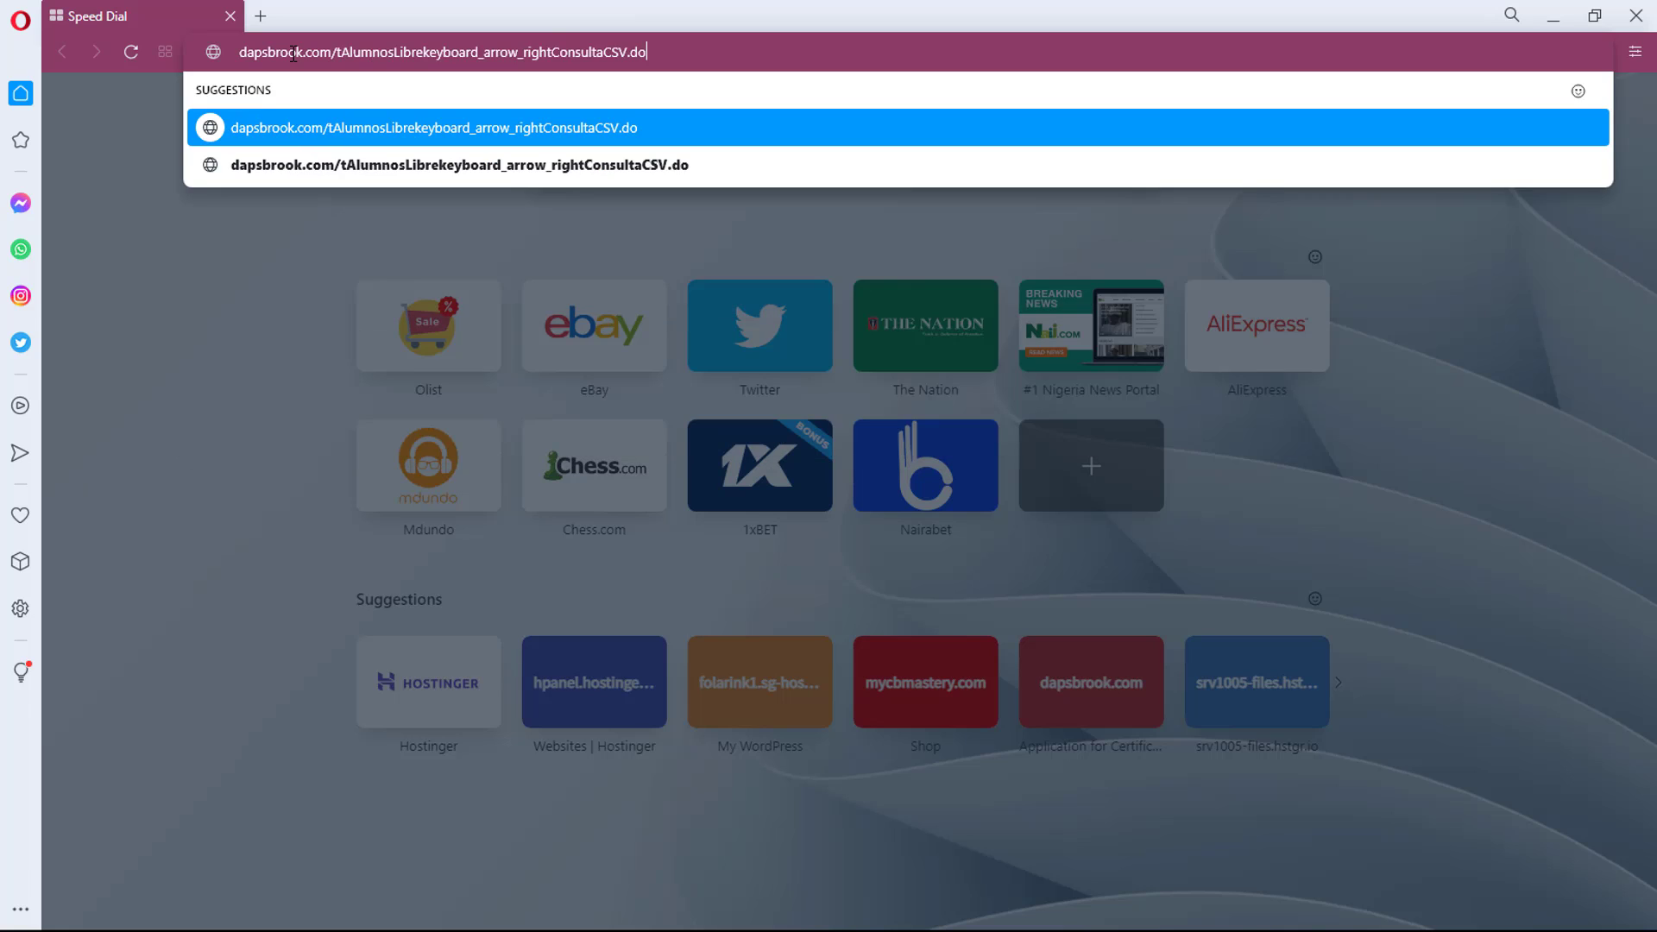
left_click_drag(552, 51, 423, 61)
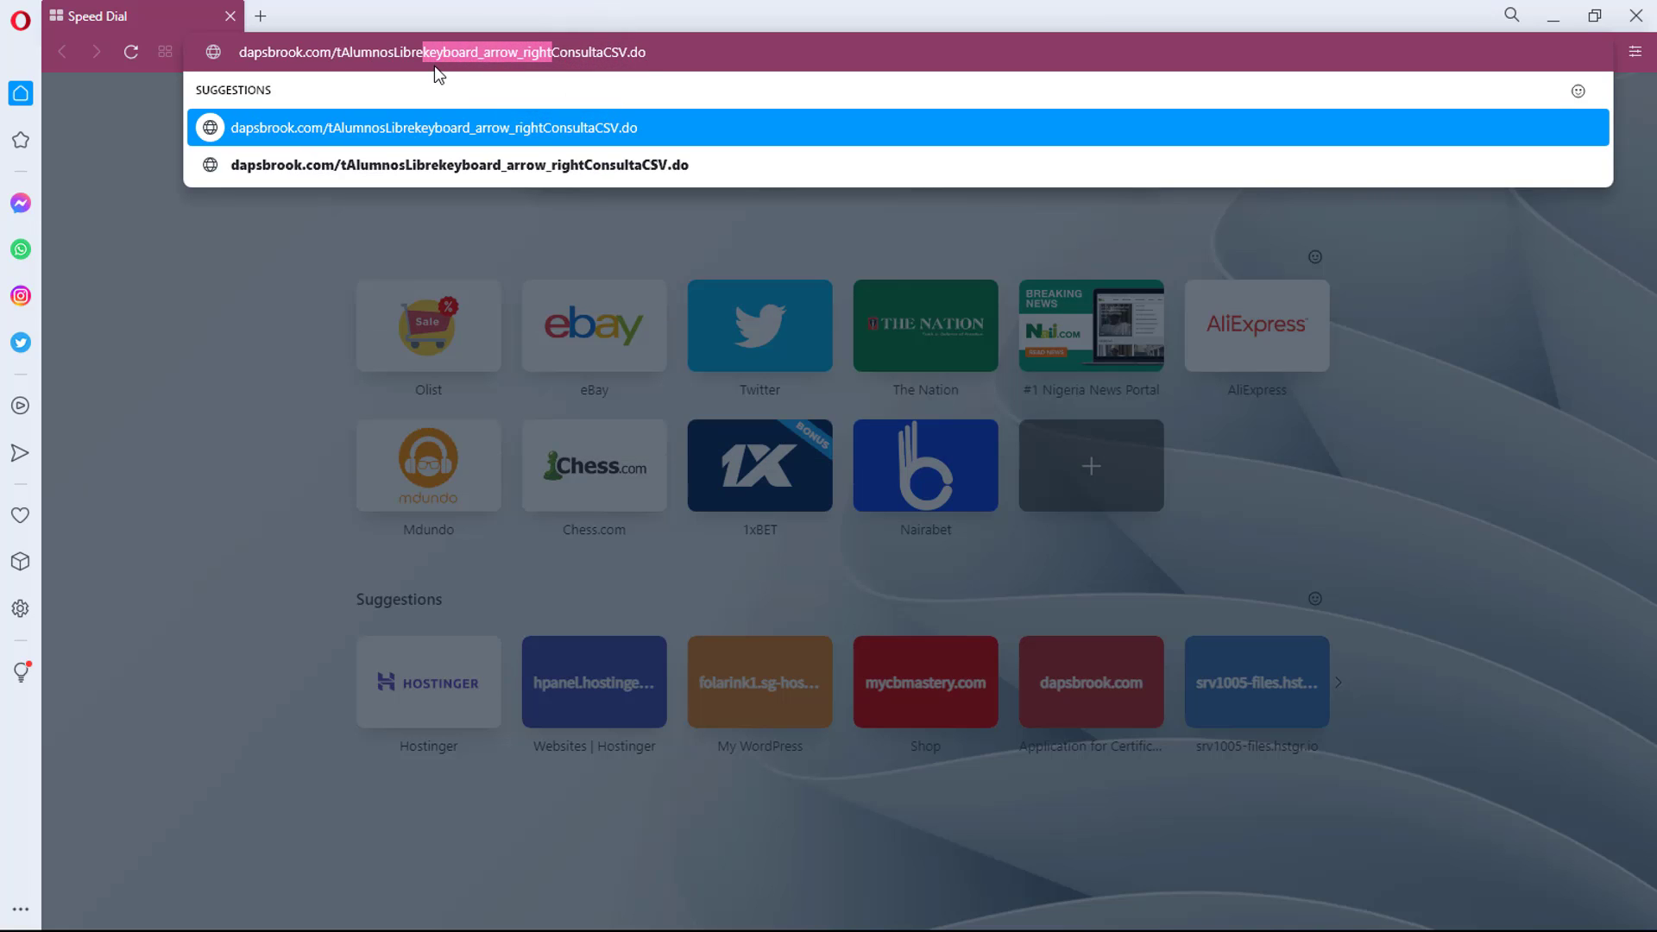
key("BackSpace")
key("Return")
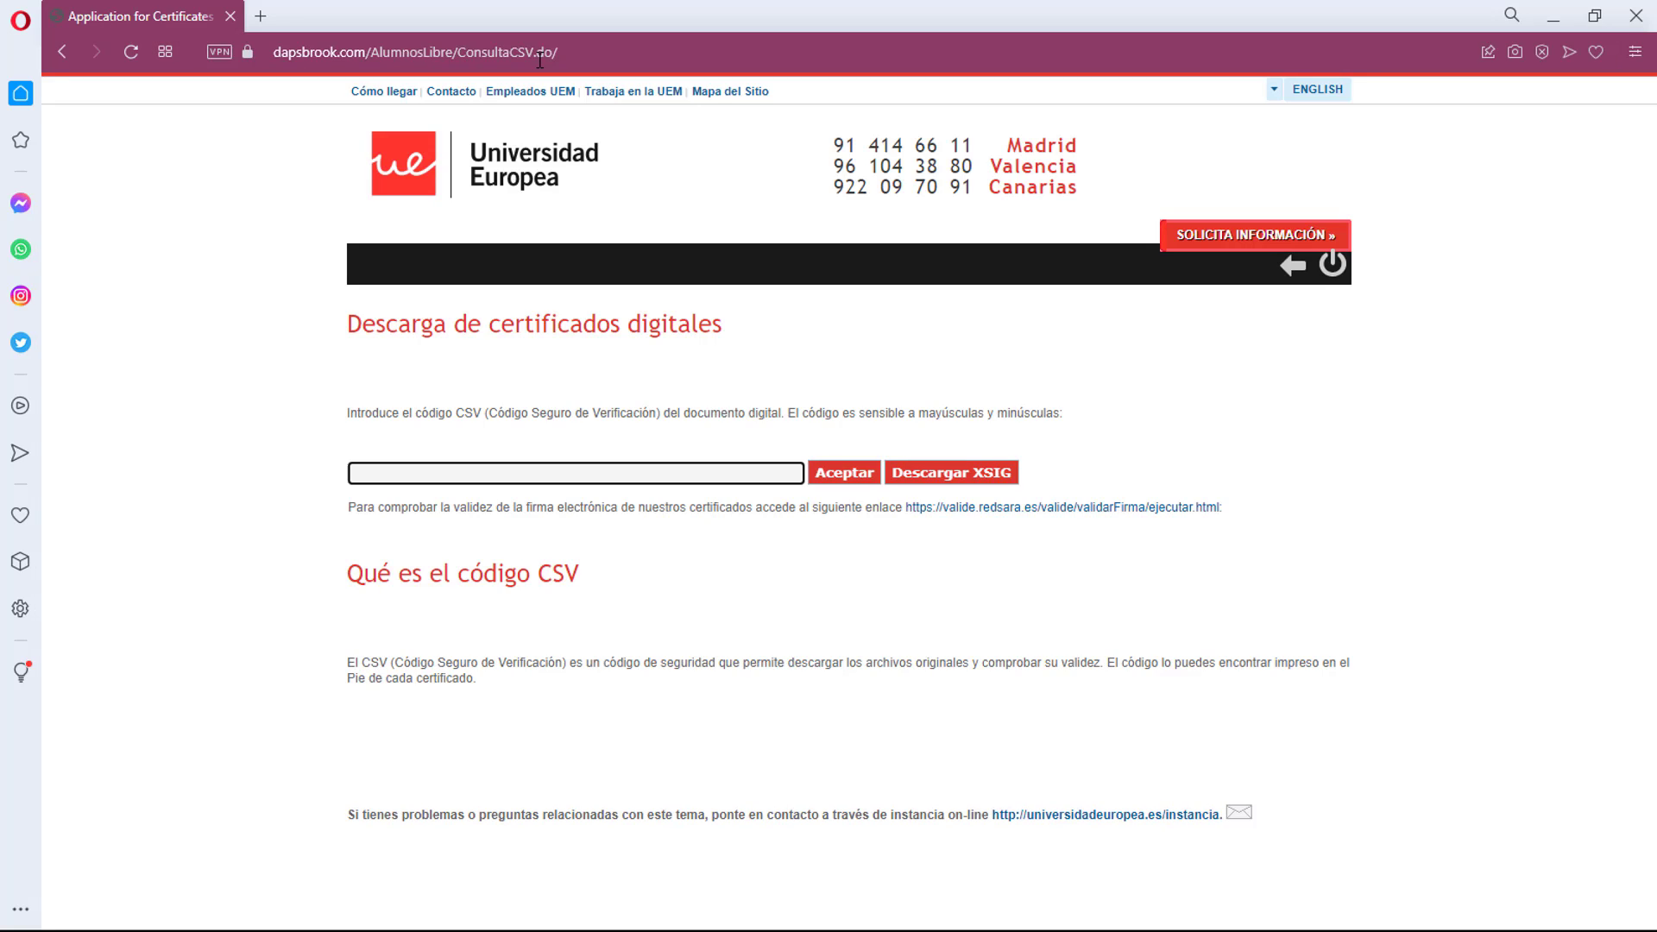